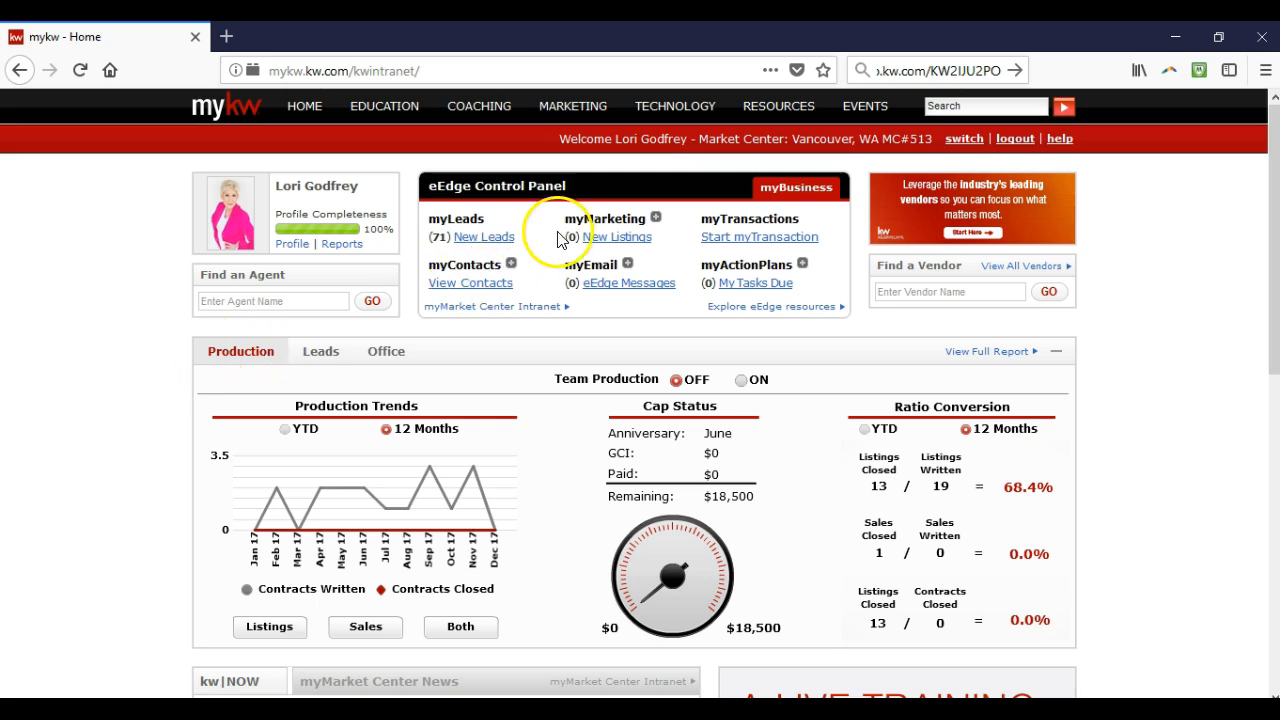
Open the Create Marketing Materials area of myMarketing from the eEdge Control Panel.
left_click(655, 219)
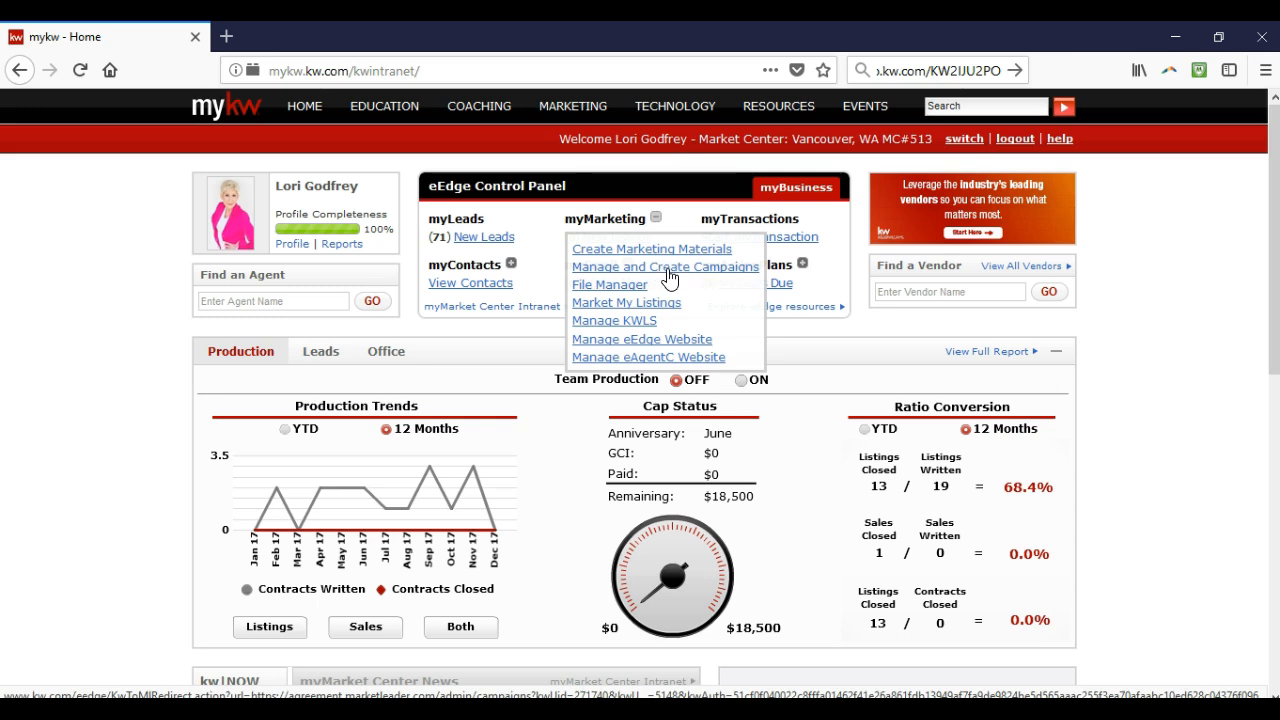
left_click(693, 250)
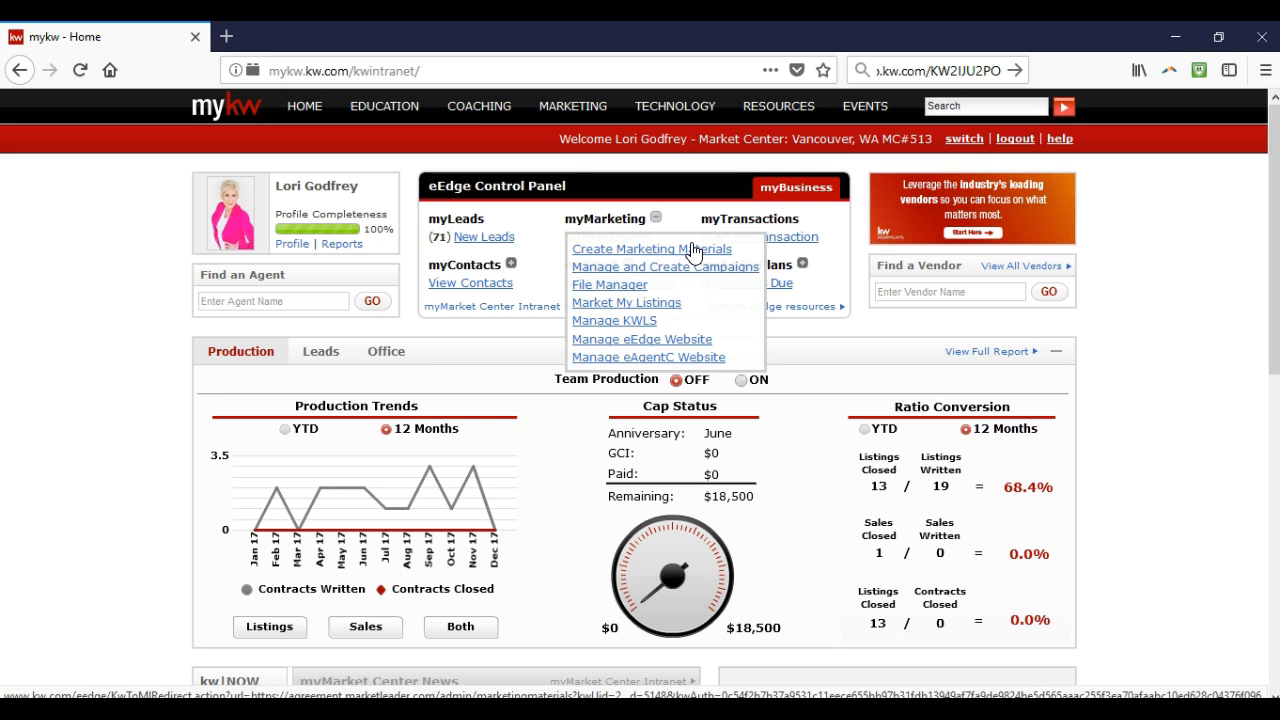
left_click(685, 256)
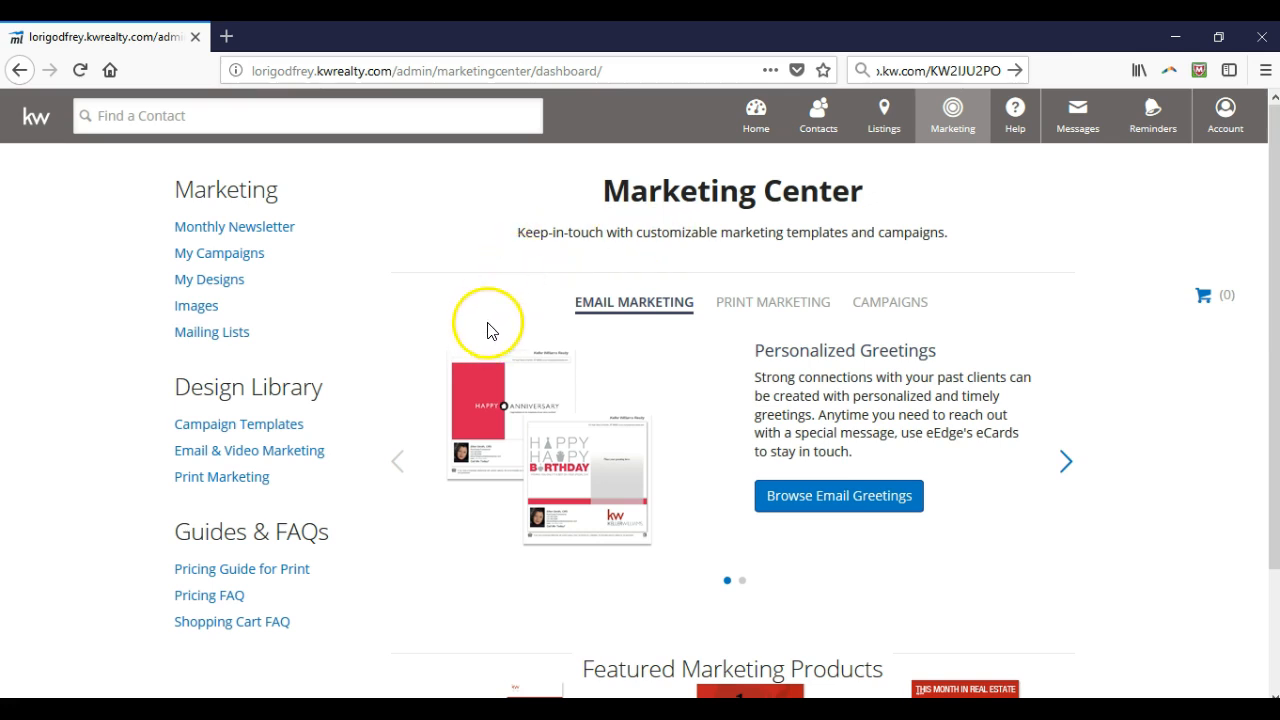
left_click(263, 260)
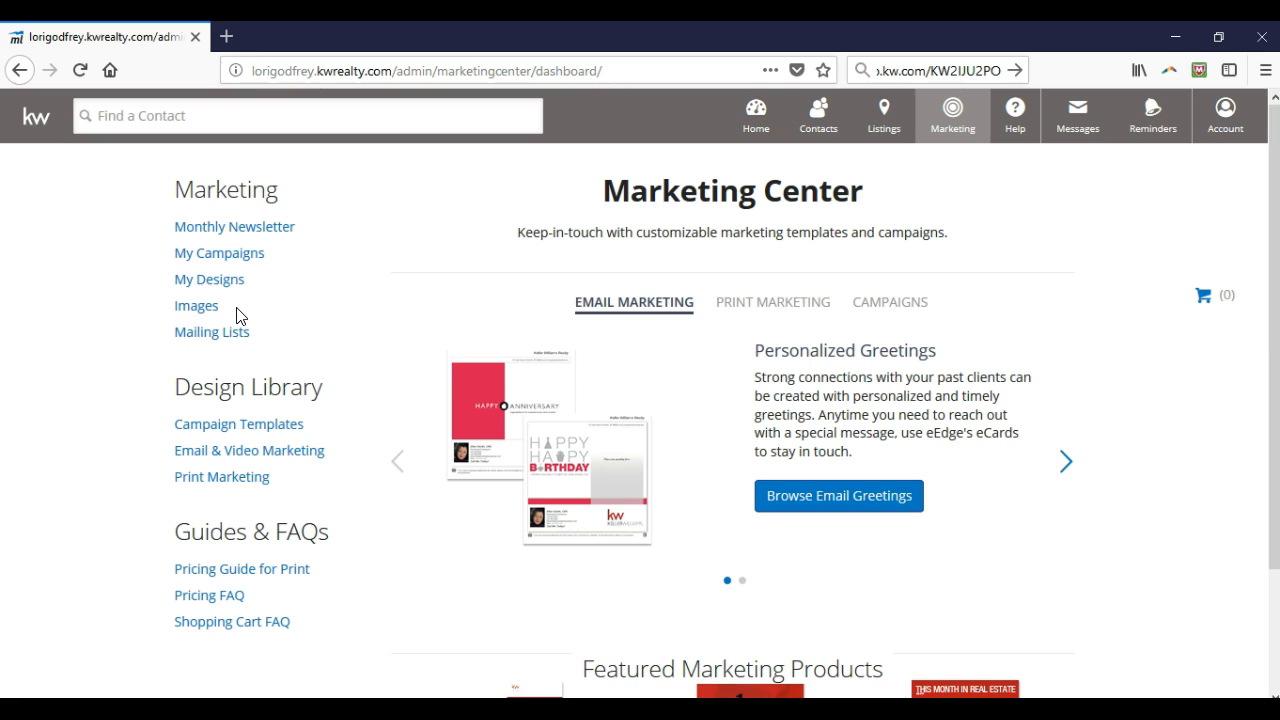
left_click(251, 331)
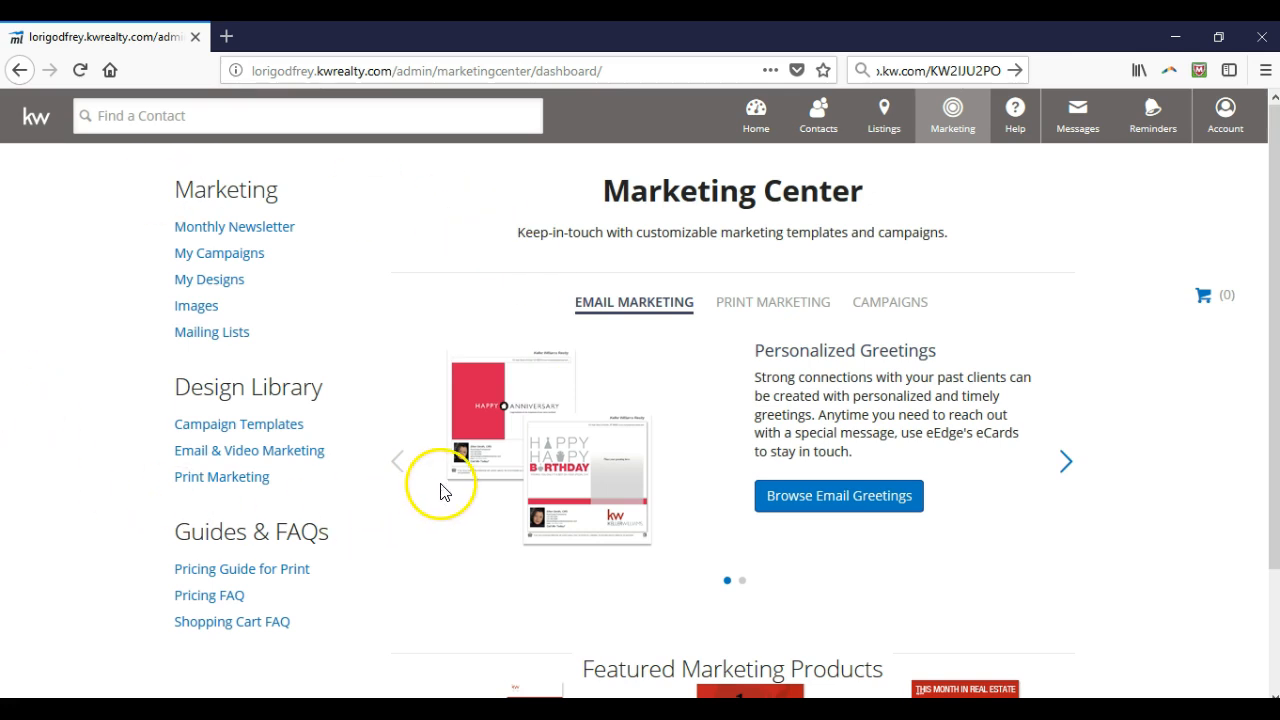
Go to the Manage Campaigns page to show the list of existing marketing campaigns.
left_click(957, 130)
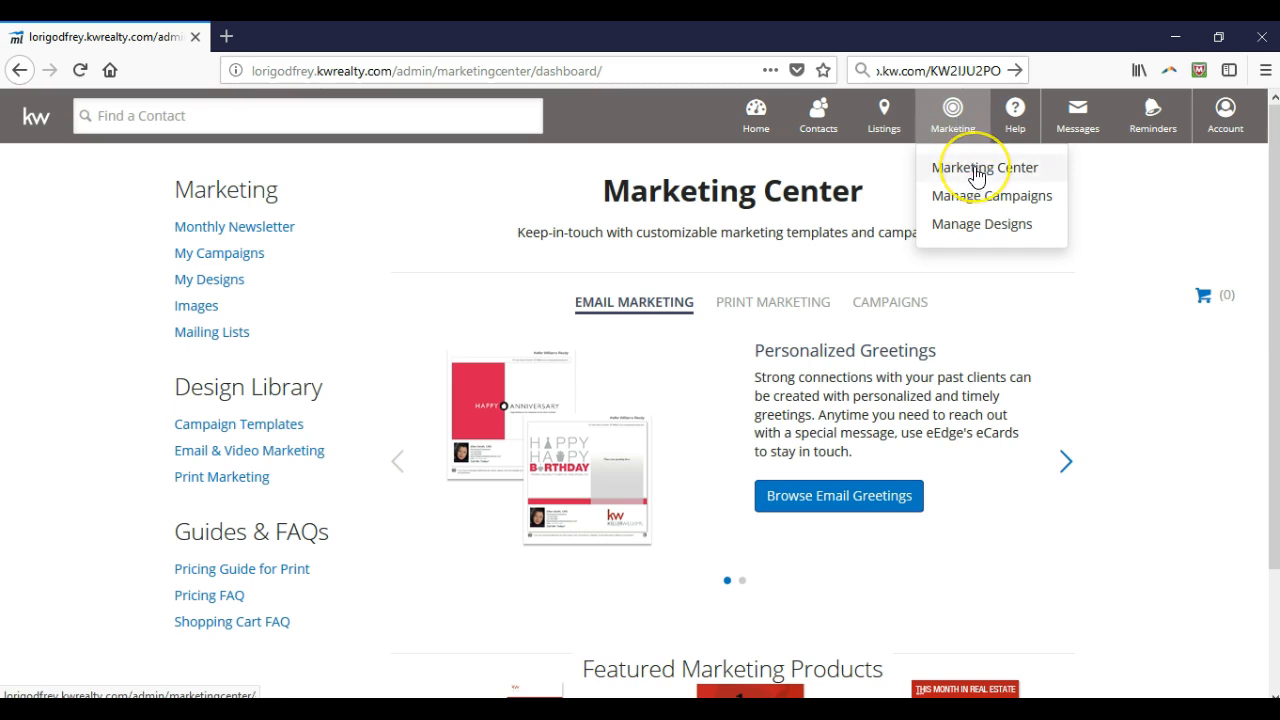
left_click(974, 200)
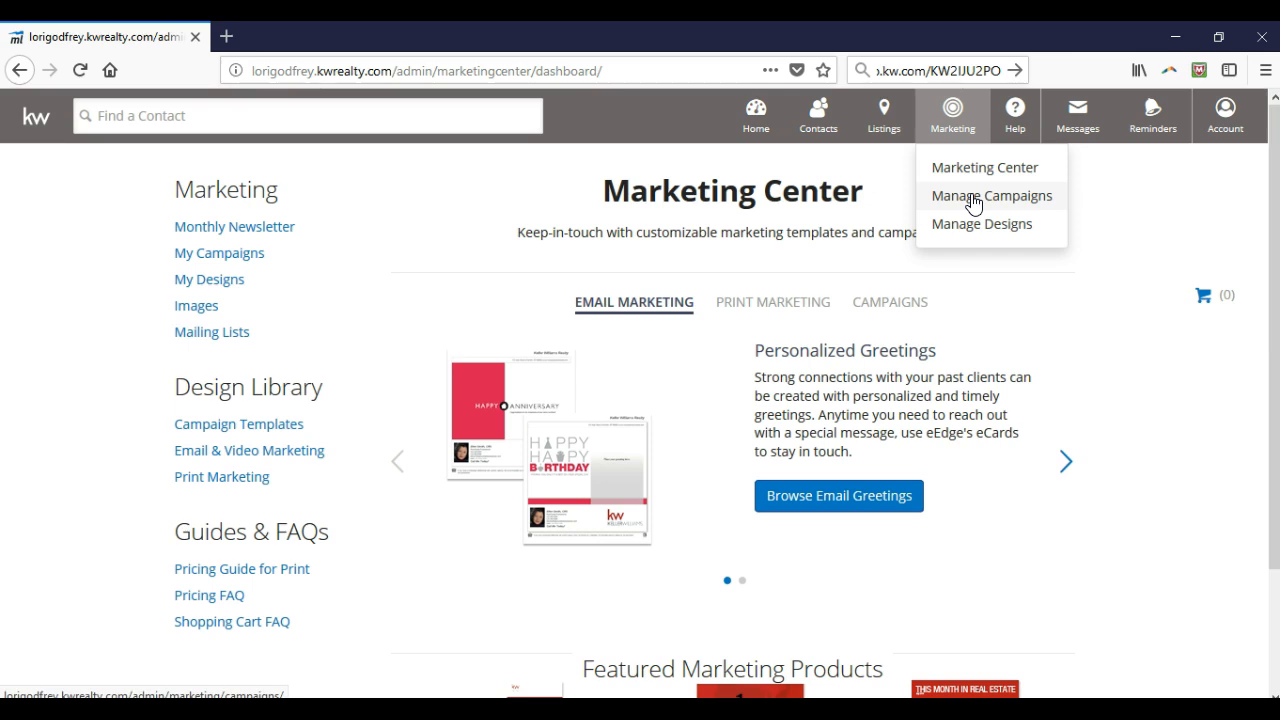
left_click(973, 199)
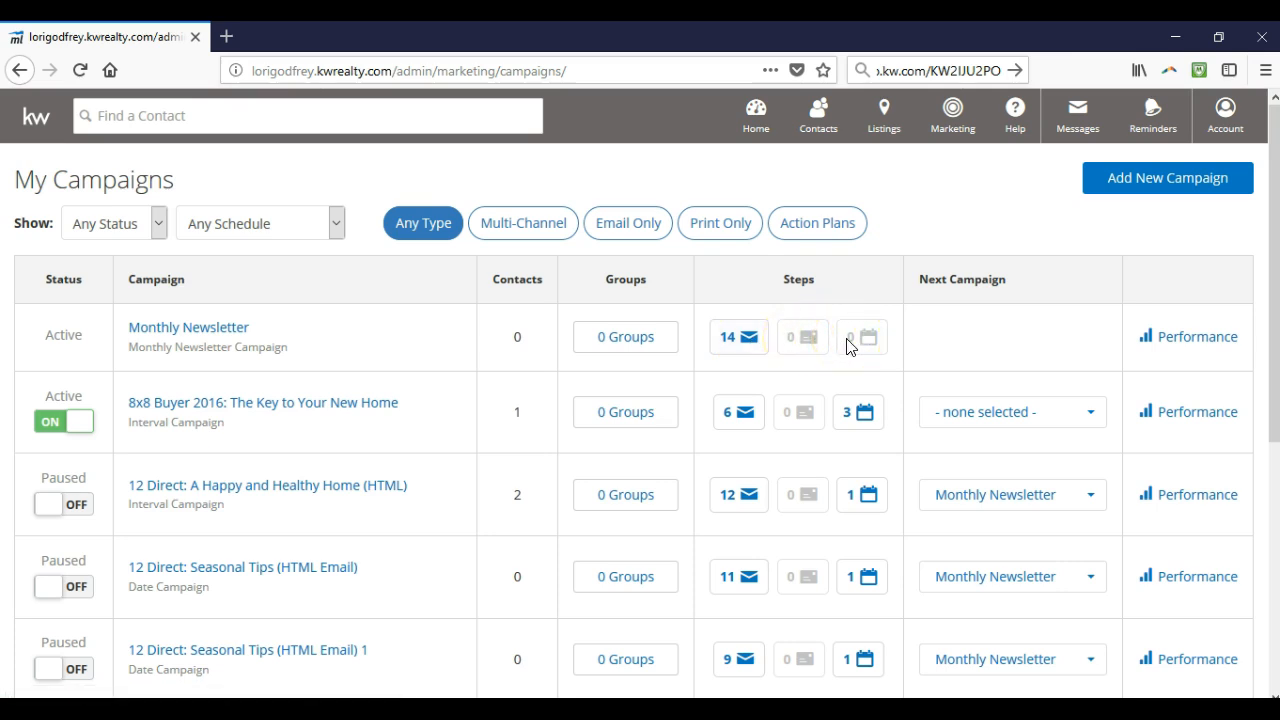
Check which follow-up campaigns can be chosen as the next campaign for 8x8 Buyer 2016: The Key to Your New Home.
left_click_drag(86, 345, 40, 346)
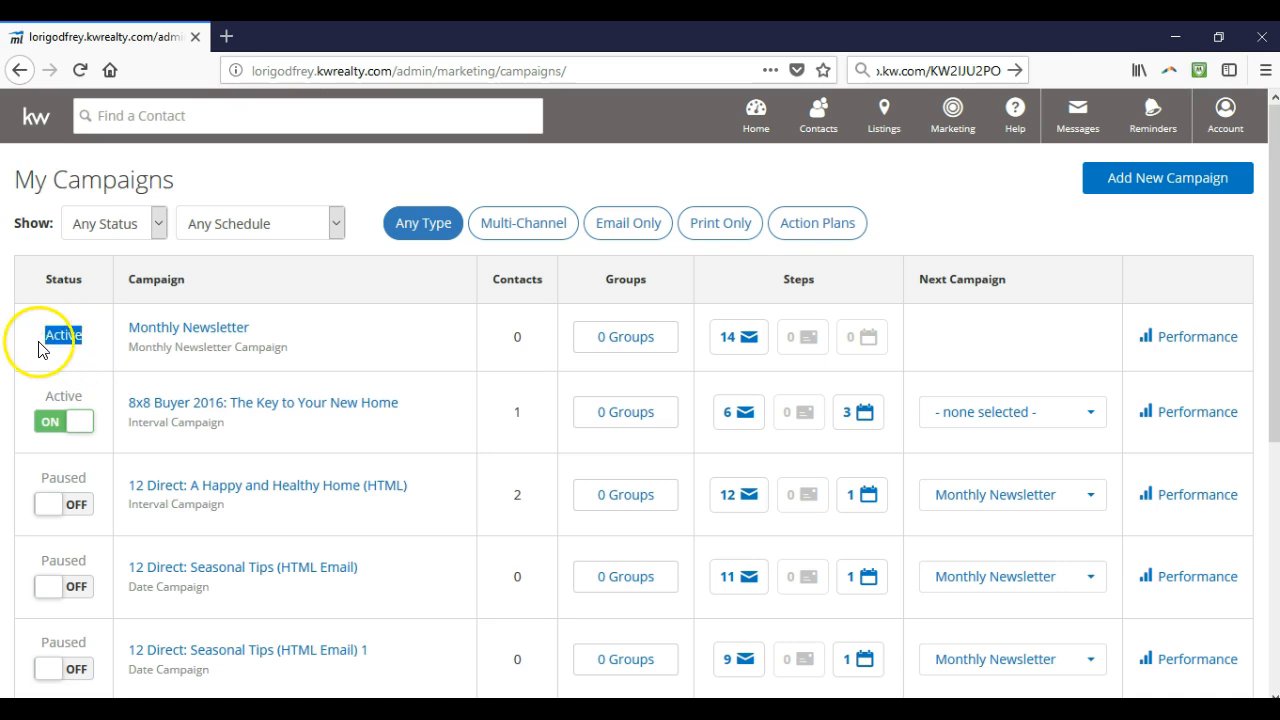
left_click(506, 353)
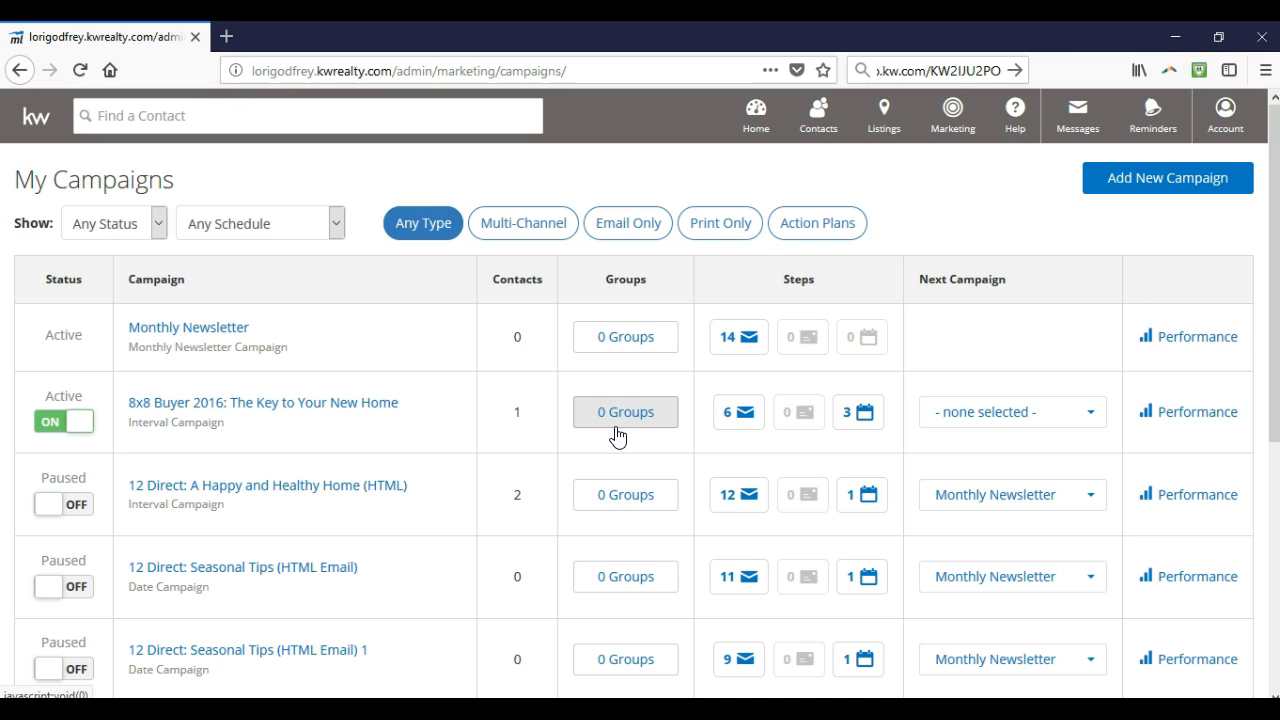
left_click(955, 428)
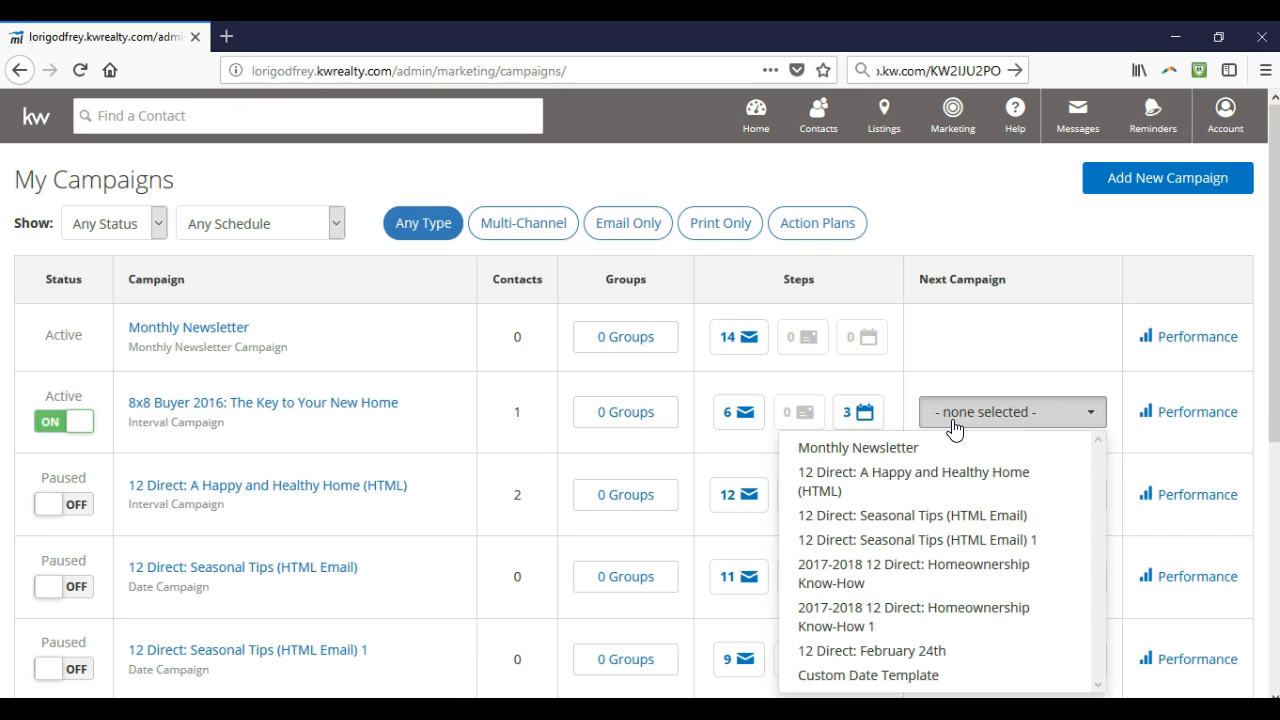
left_click(1168, 440)
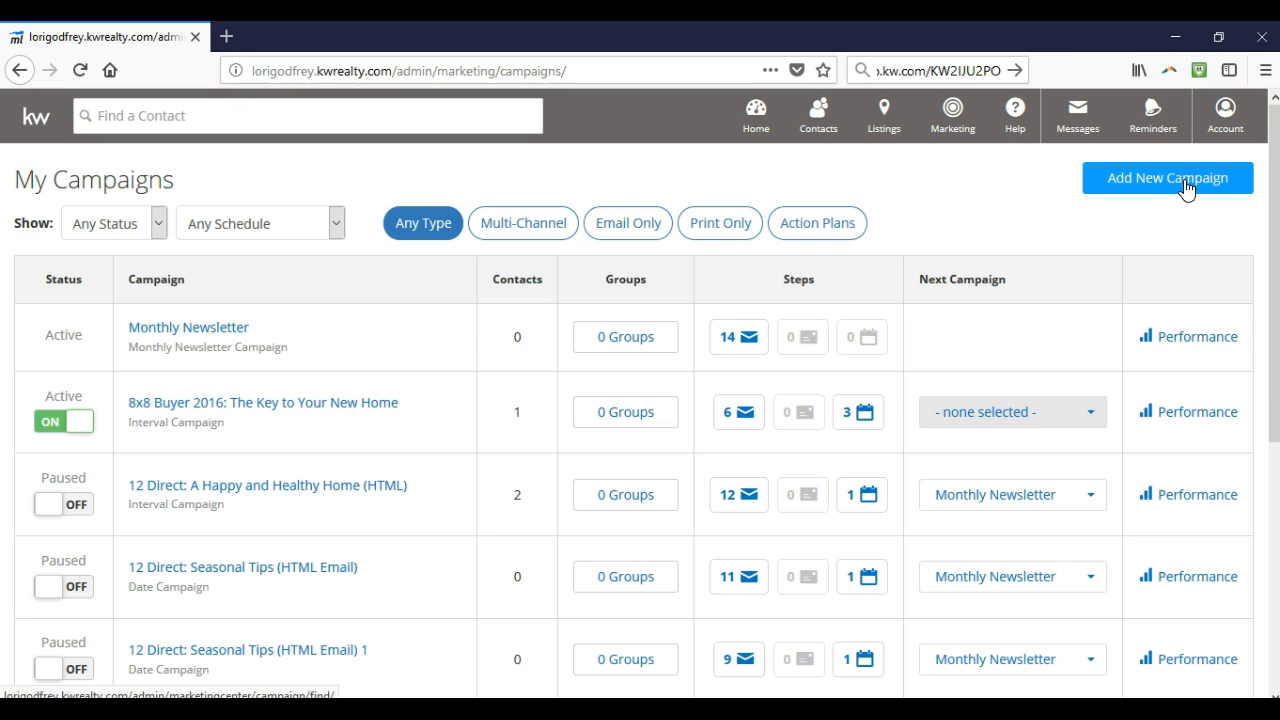
Start adding a new campaign and review the delivery schedule and collection options for filtering the templates.
left_click(1185, 185)
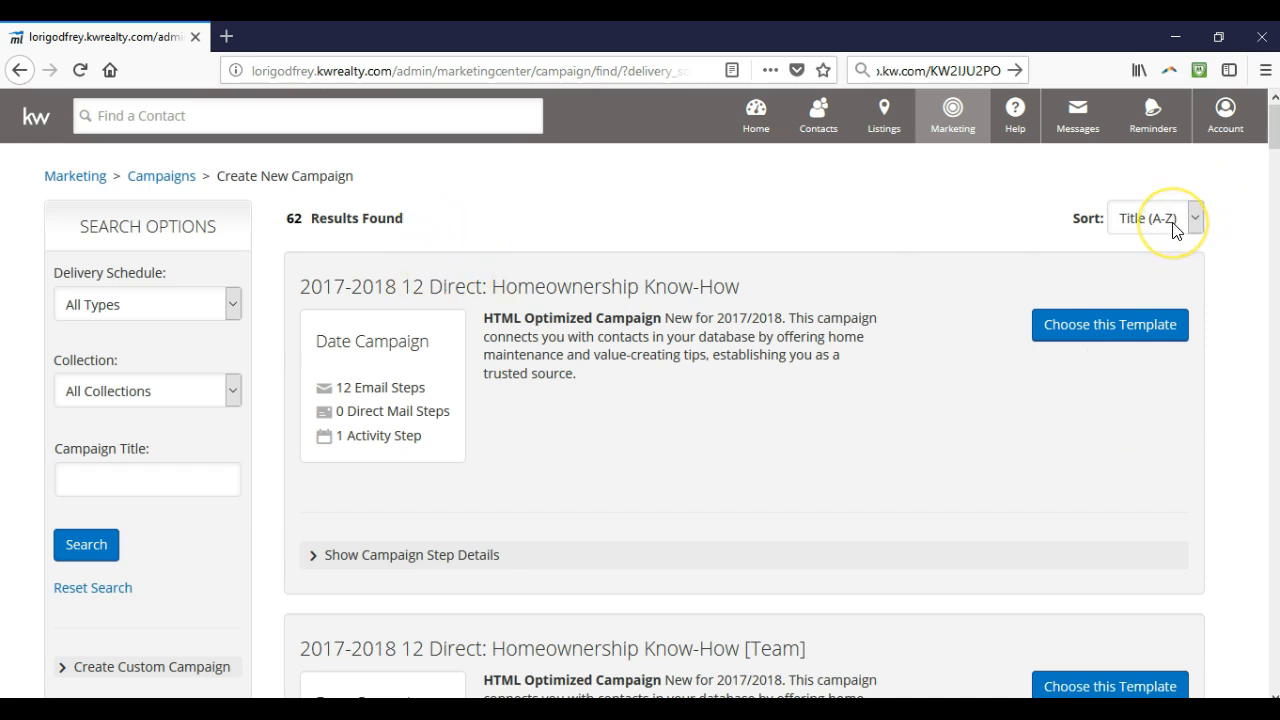
left_click(195, 305)
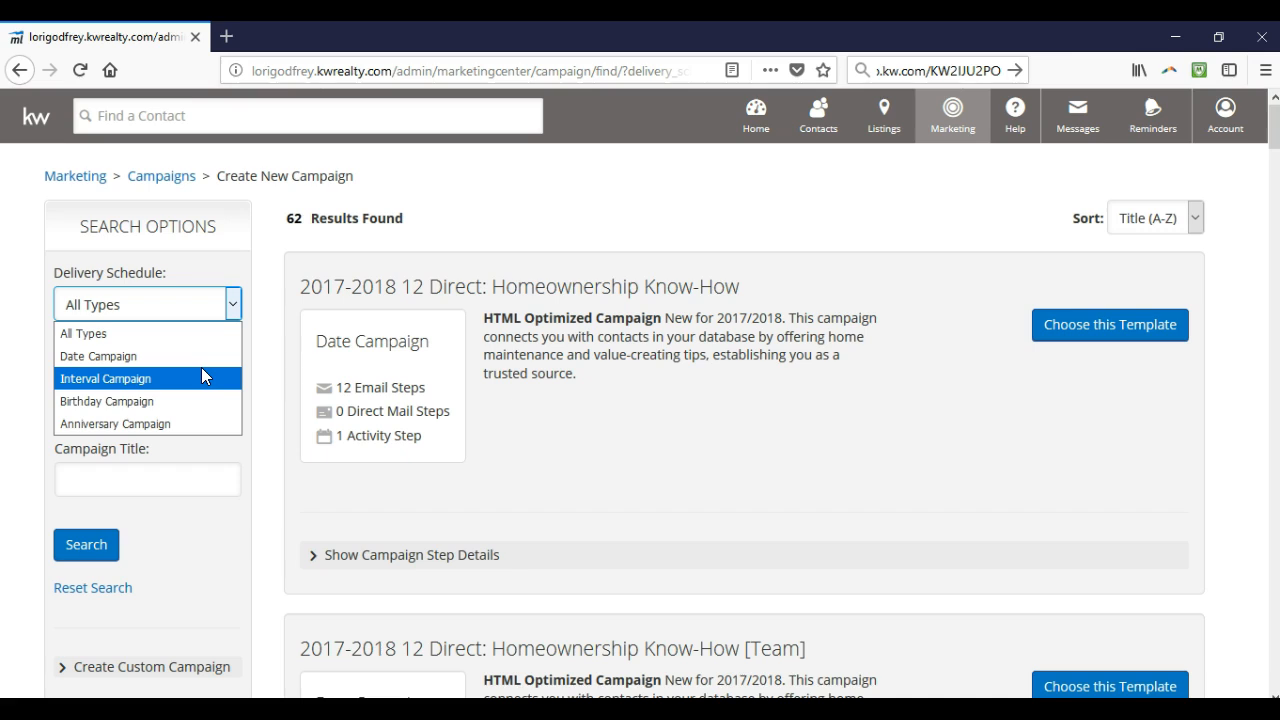
left_click(248, 418)
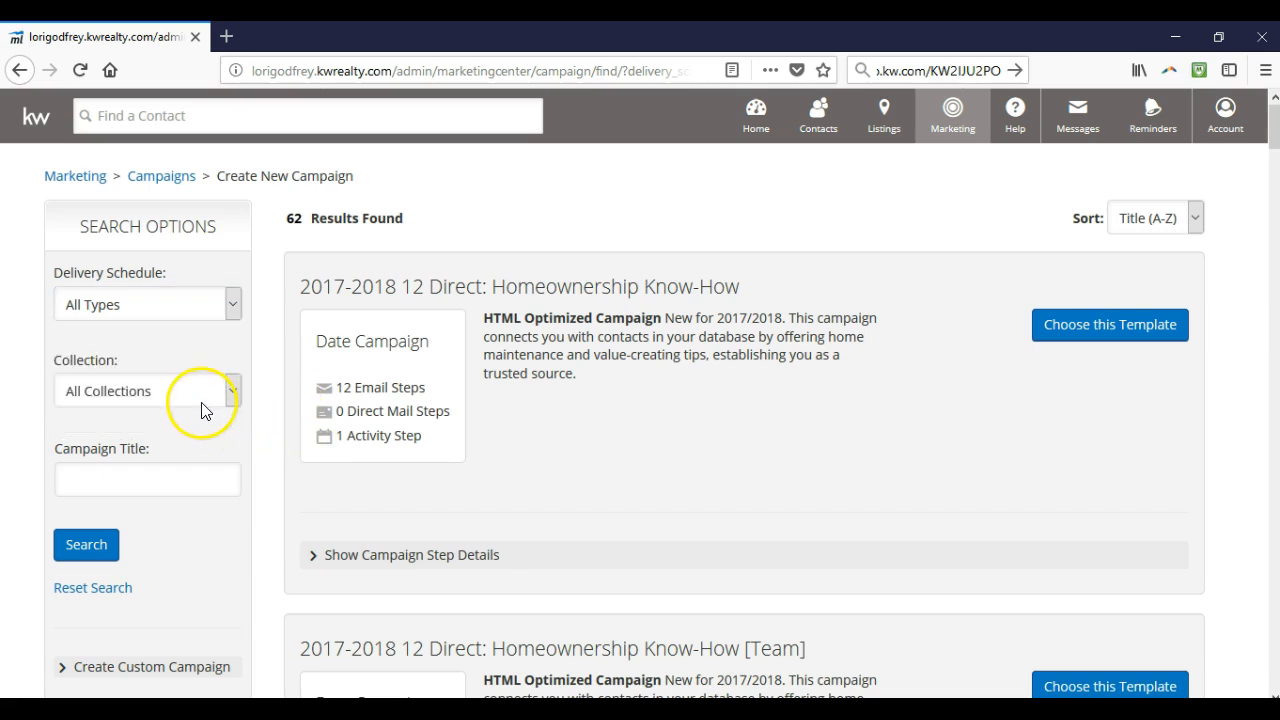
left_click(203, 399)
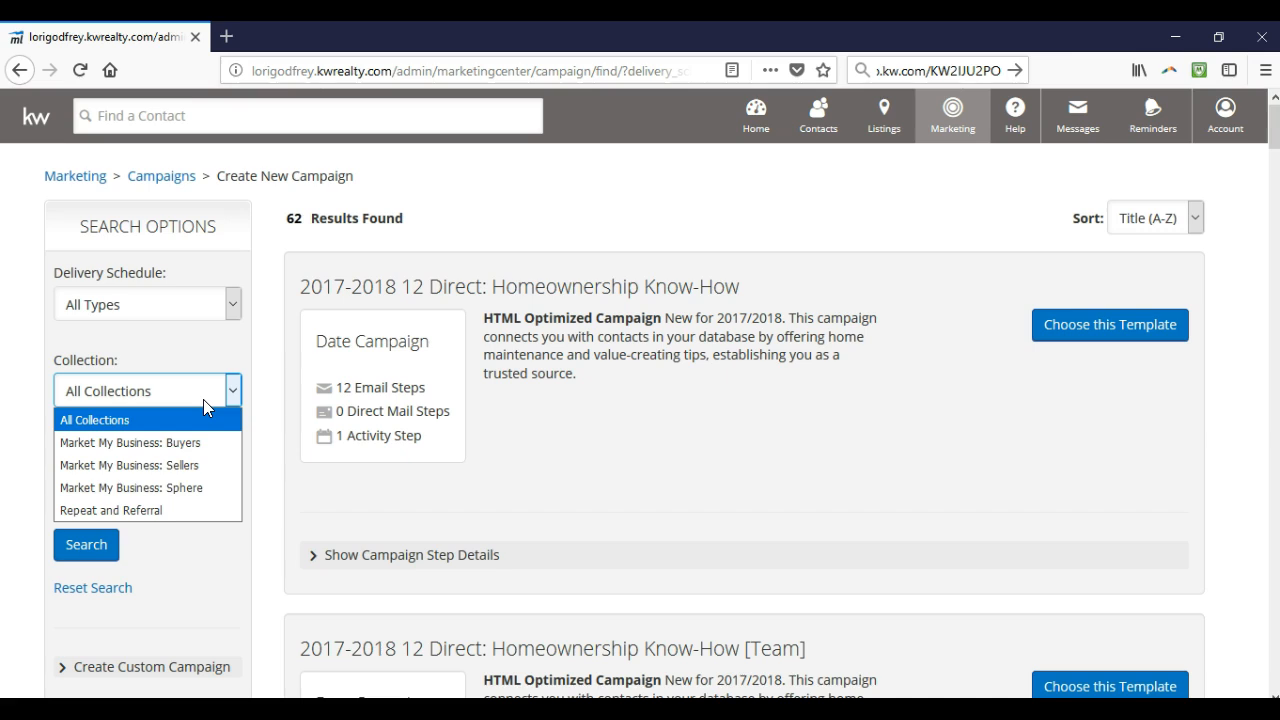
left_click(270, 472)
left_click(233, 477)
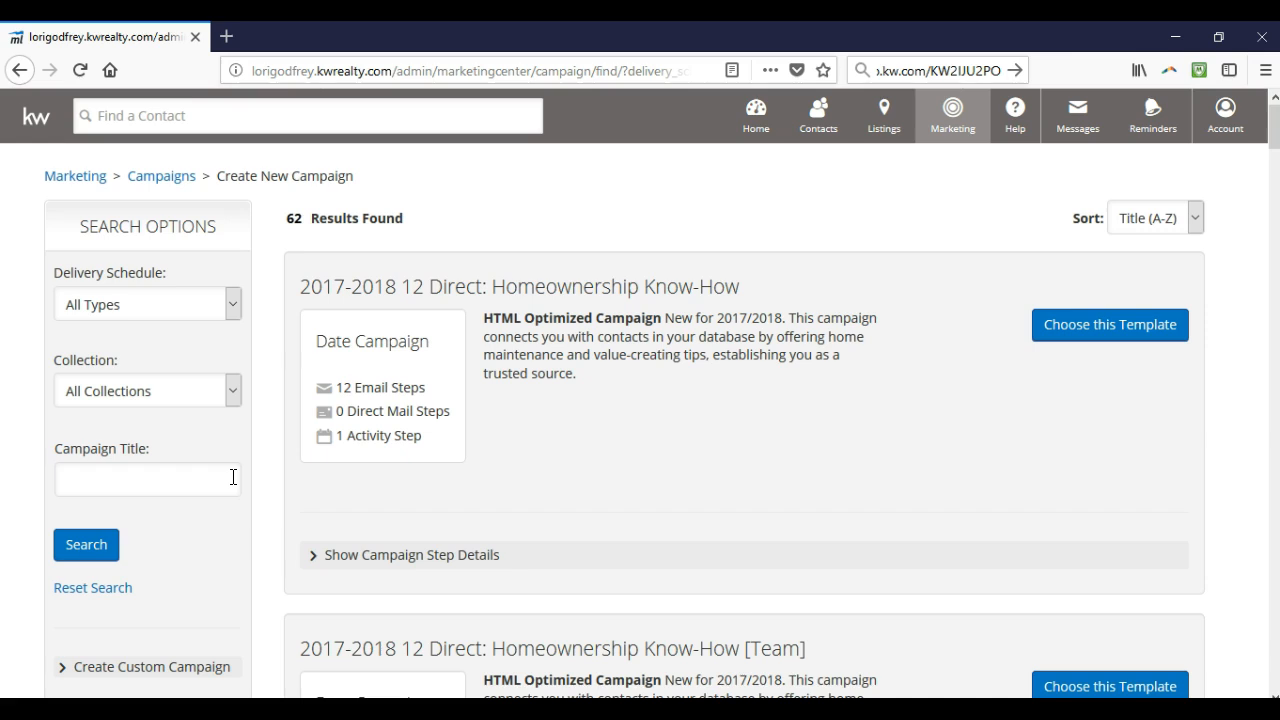
Expand the Create Custom Campaign options to view the available custom campaign types.
scroll(211, 514, "down", 2)
left_click(155, 571)
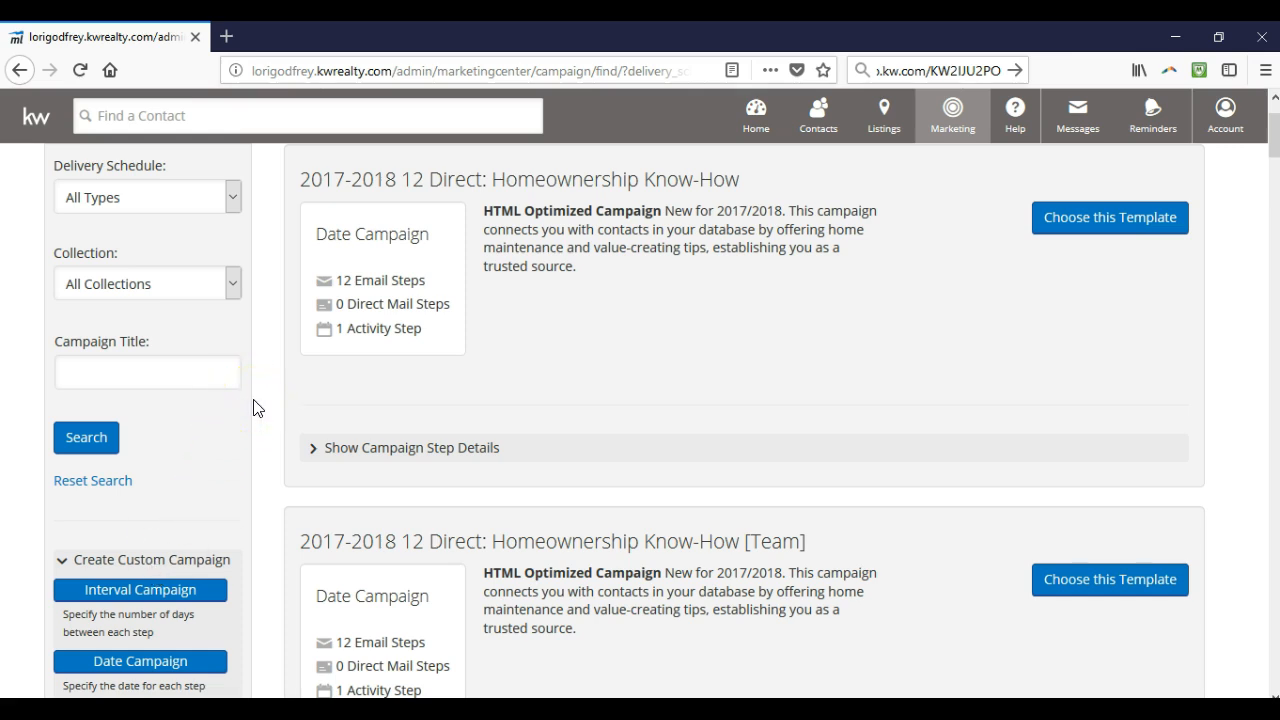
scroll(253, 407, "up", 2)
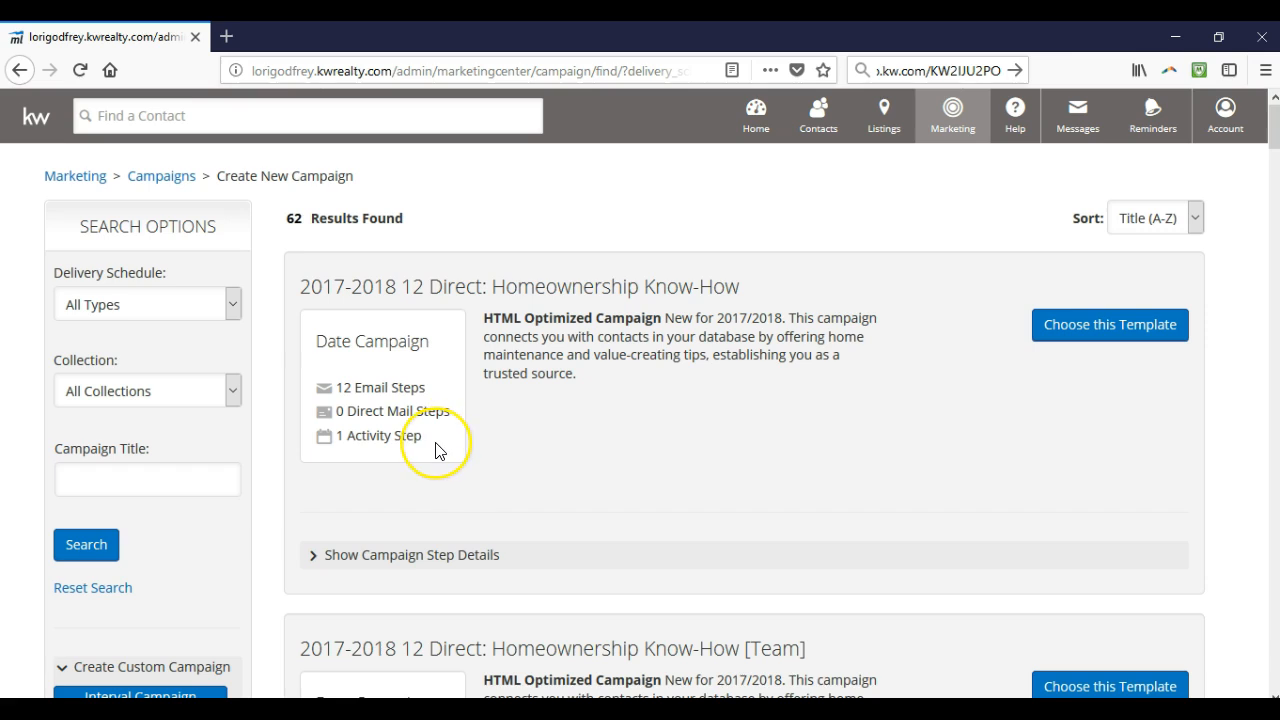
left_click(438, 556)
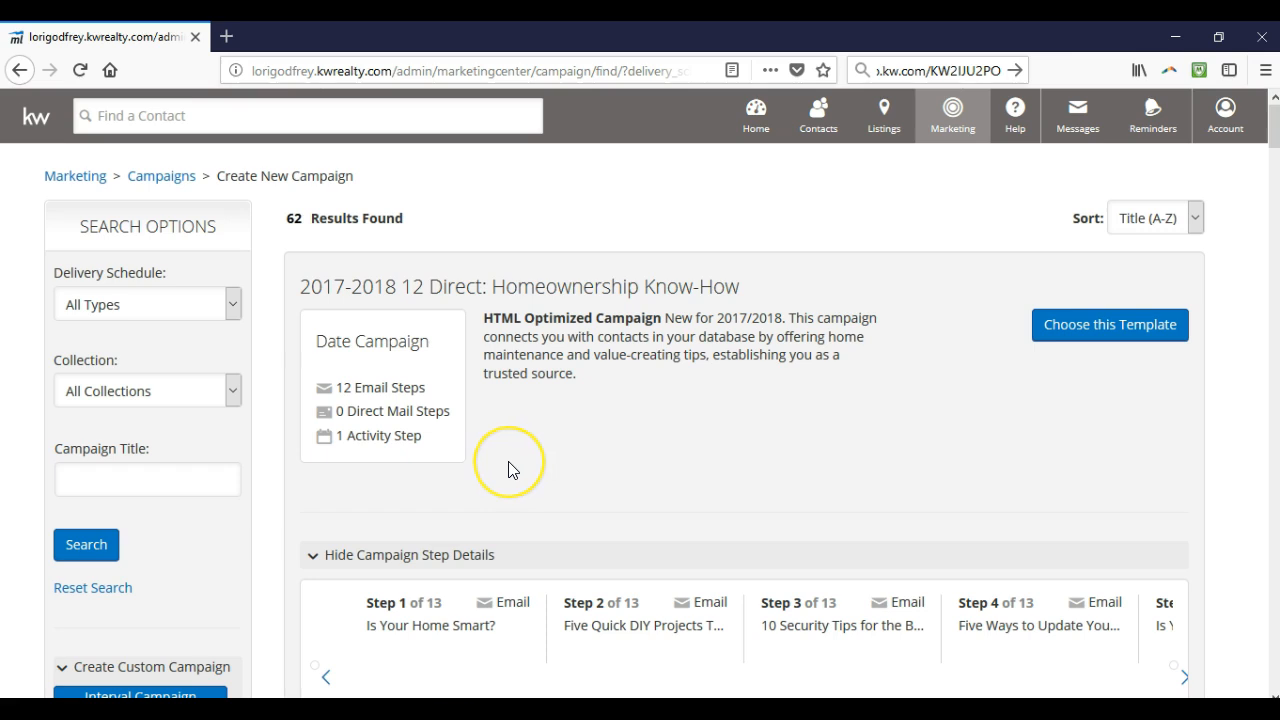
scroll(508, 466, "down", 3)
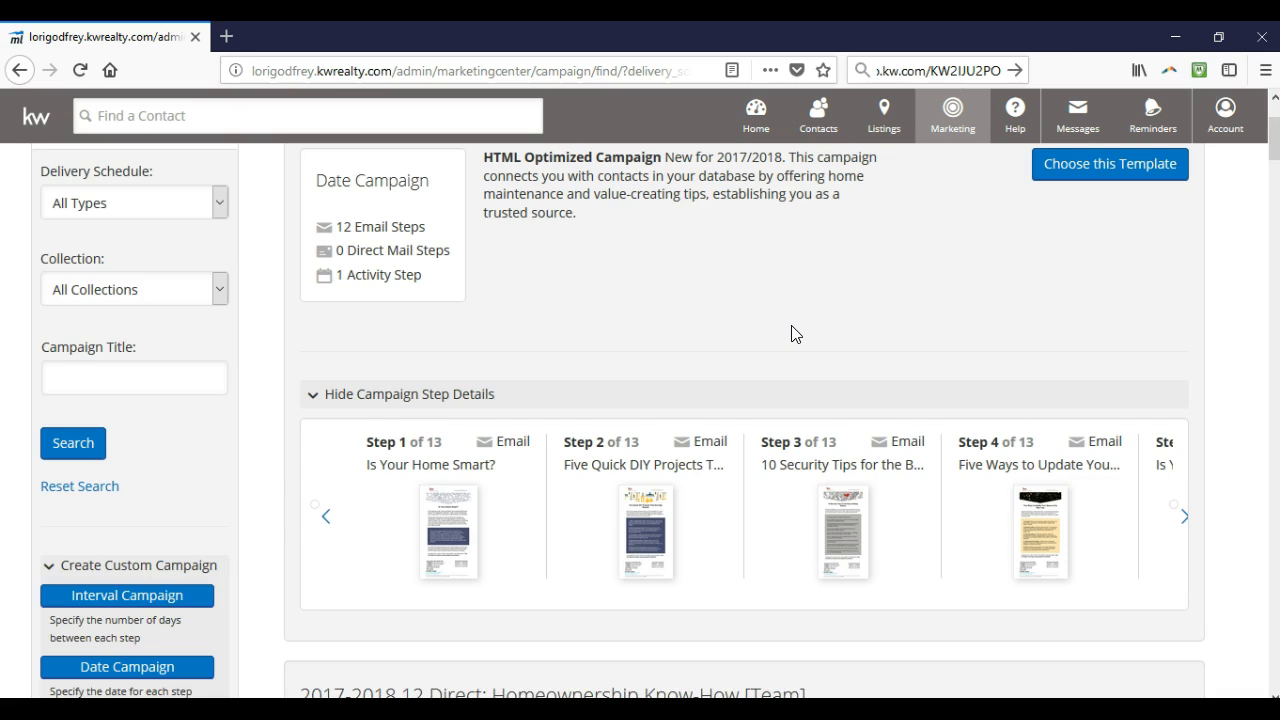
scroll(791, 325, "up", 2)
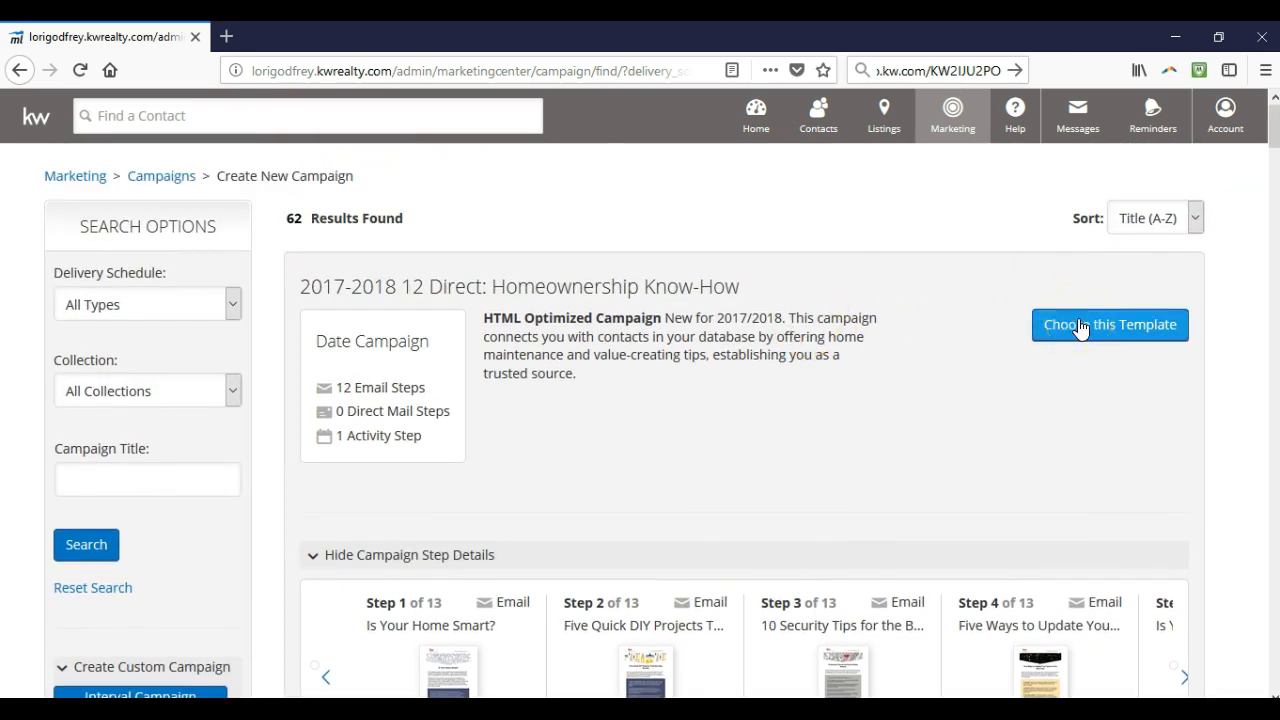
left_click(1080, 328)
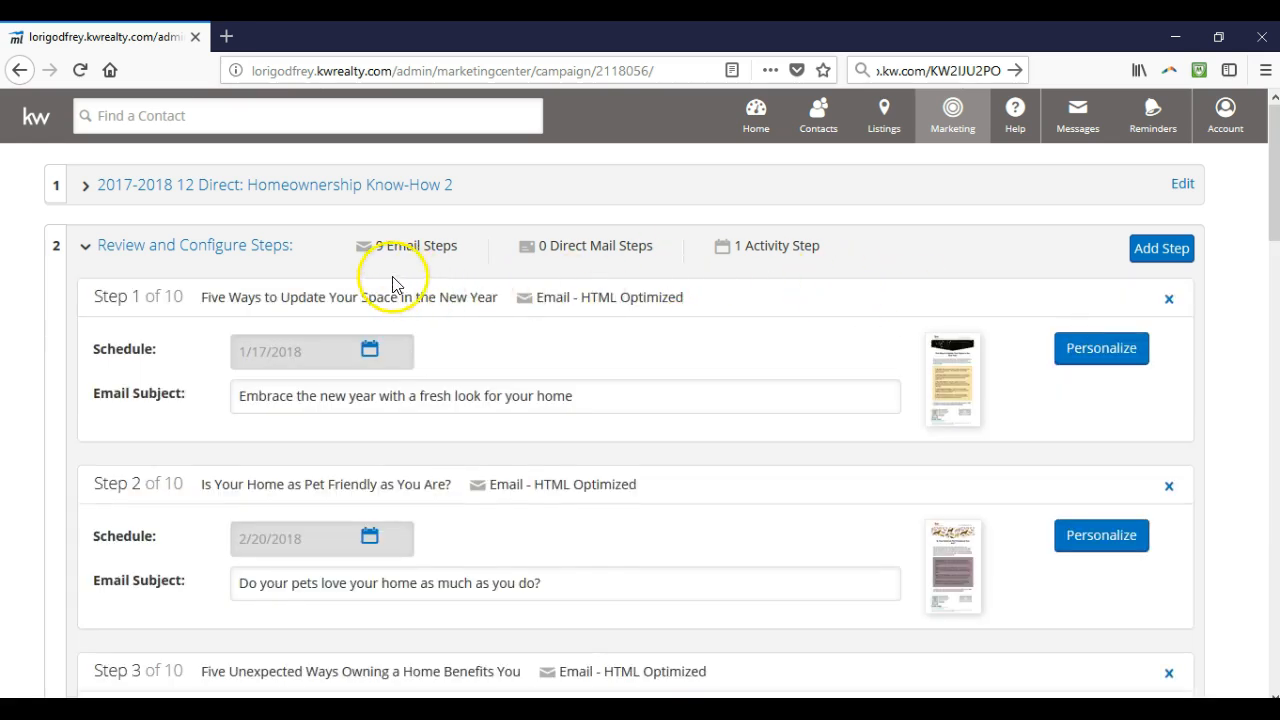
left_click(153, 255)
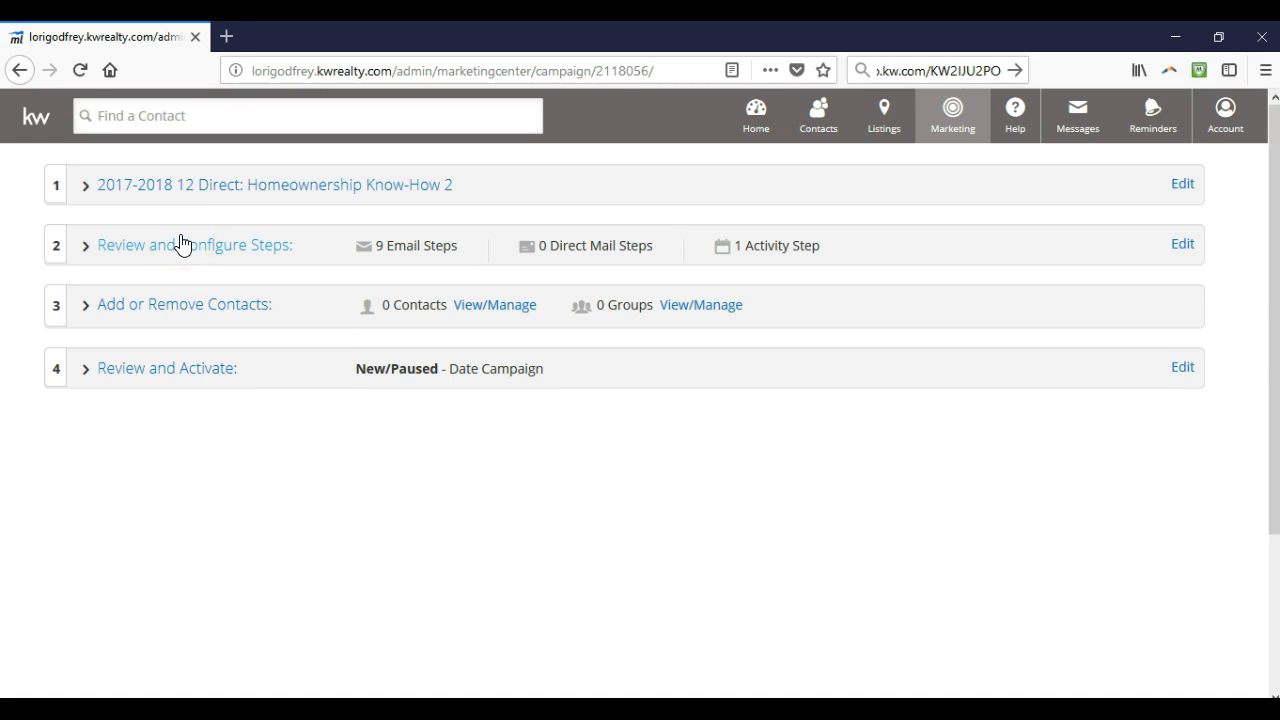
left_click(207, 198)
left_click(209, 197)
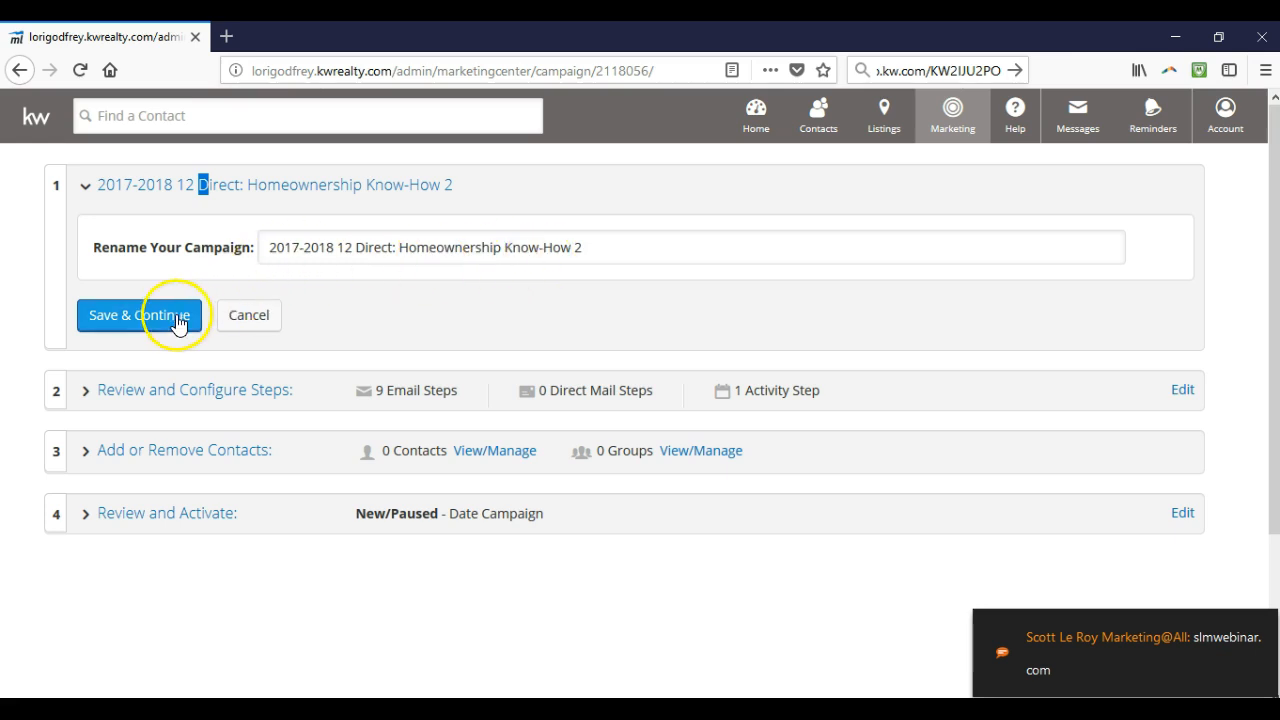
left_click(268, 318)
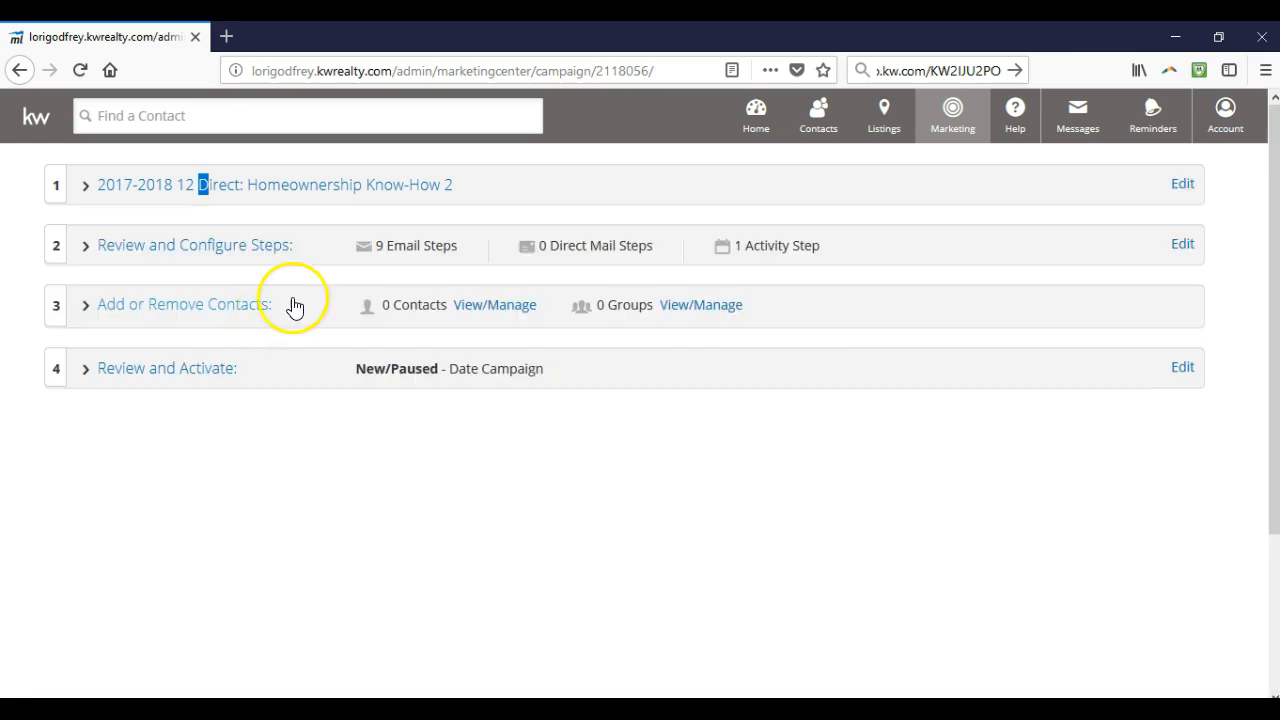
left_click(10, 229)
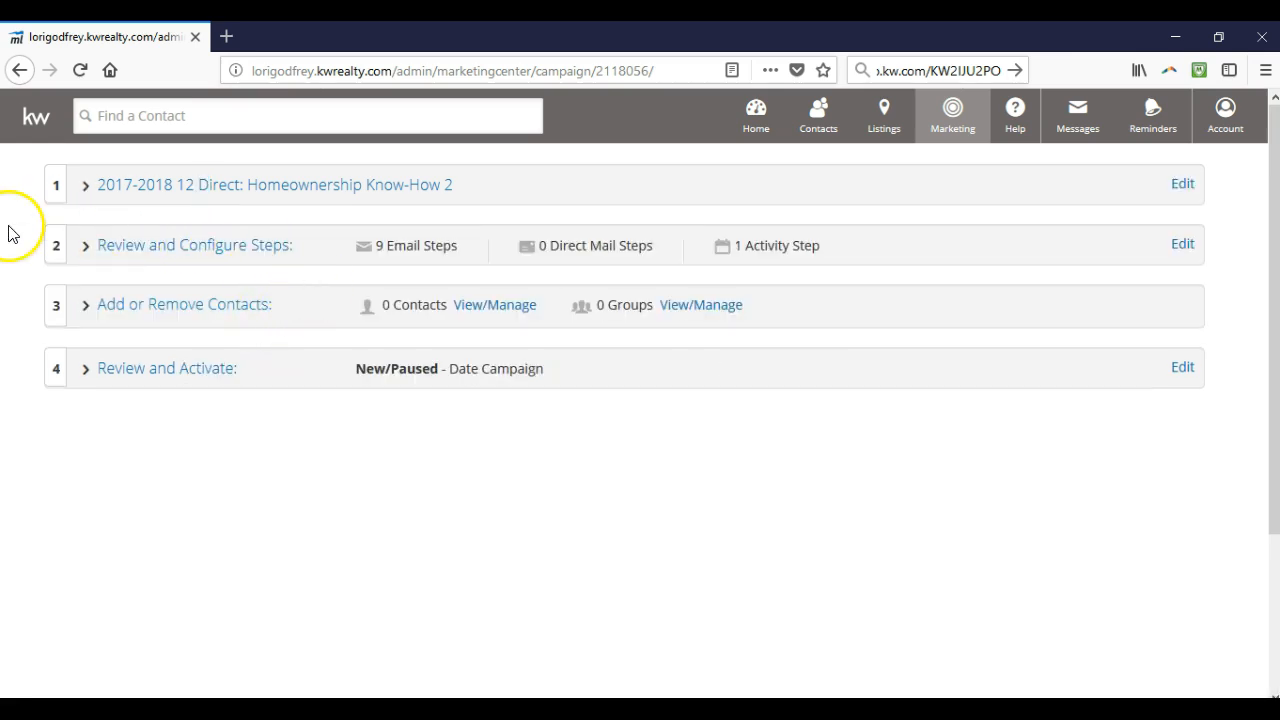
Reschedule the first email step, Five Ways to Update Your Space in the New Year, to 1/20/18.
left_click(262, 258)
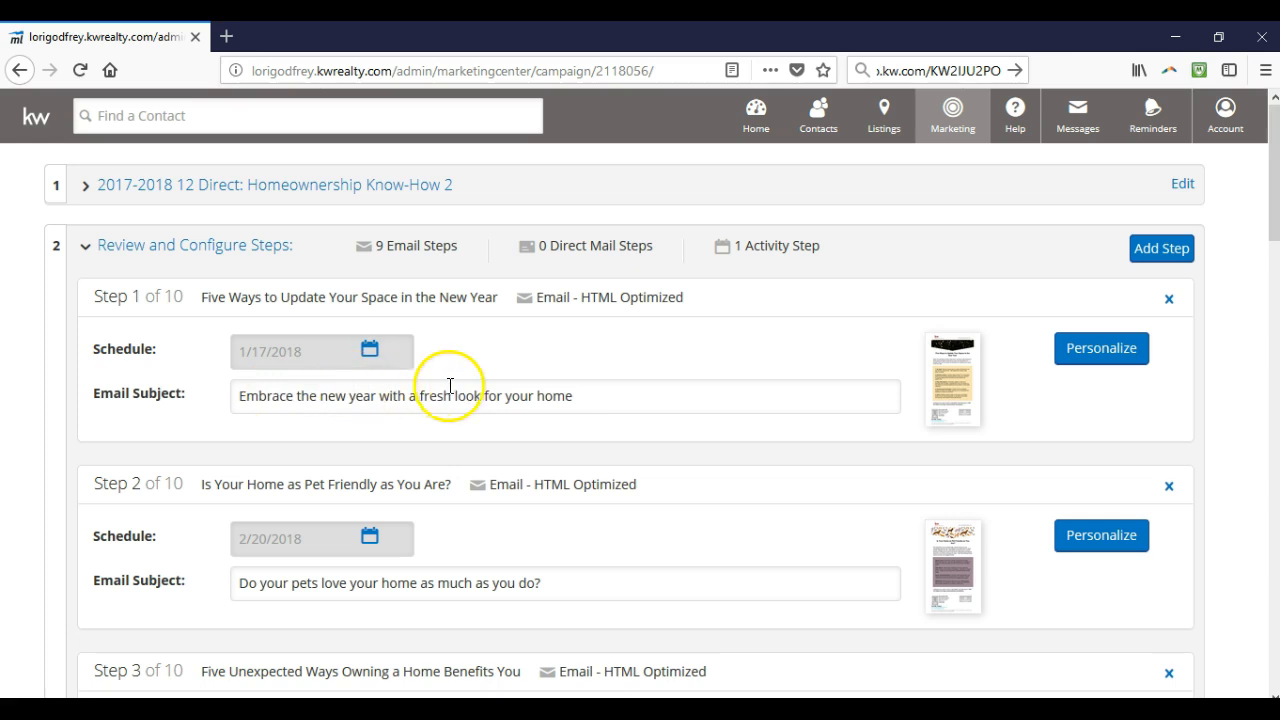
left_click(370, 358)
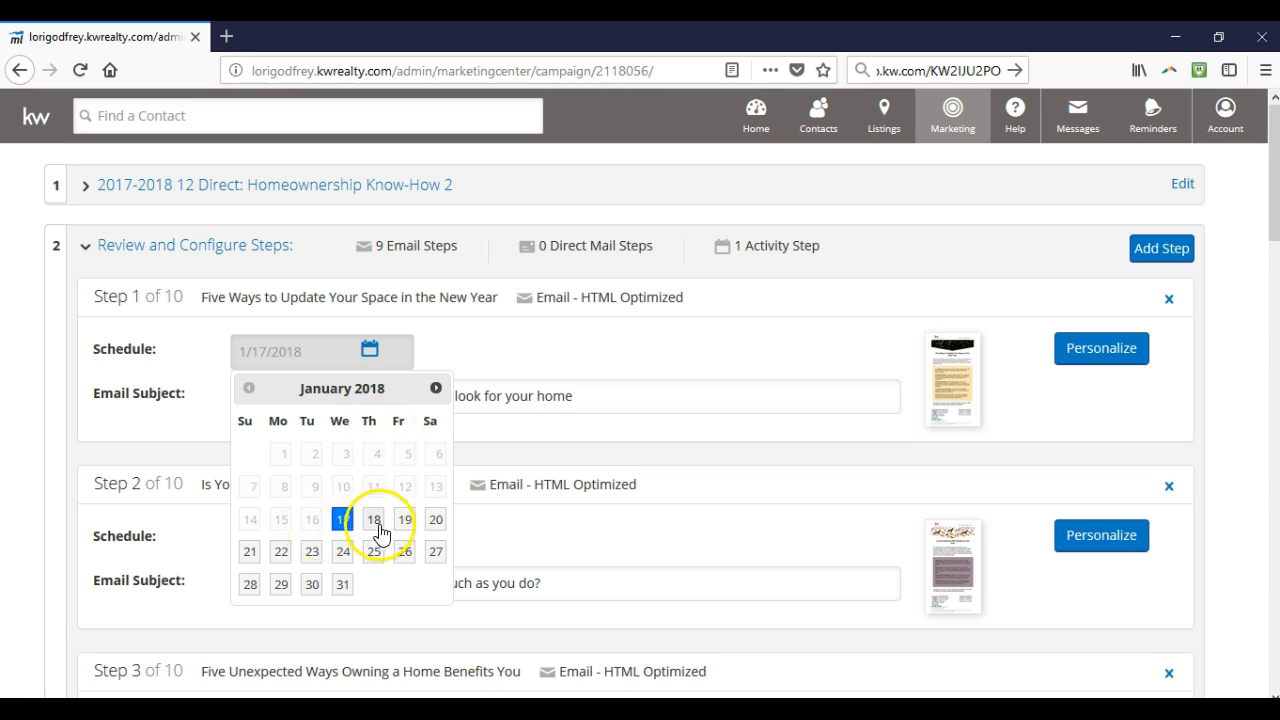
left_click(435, 522)
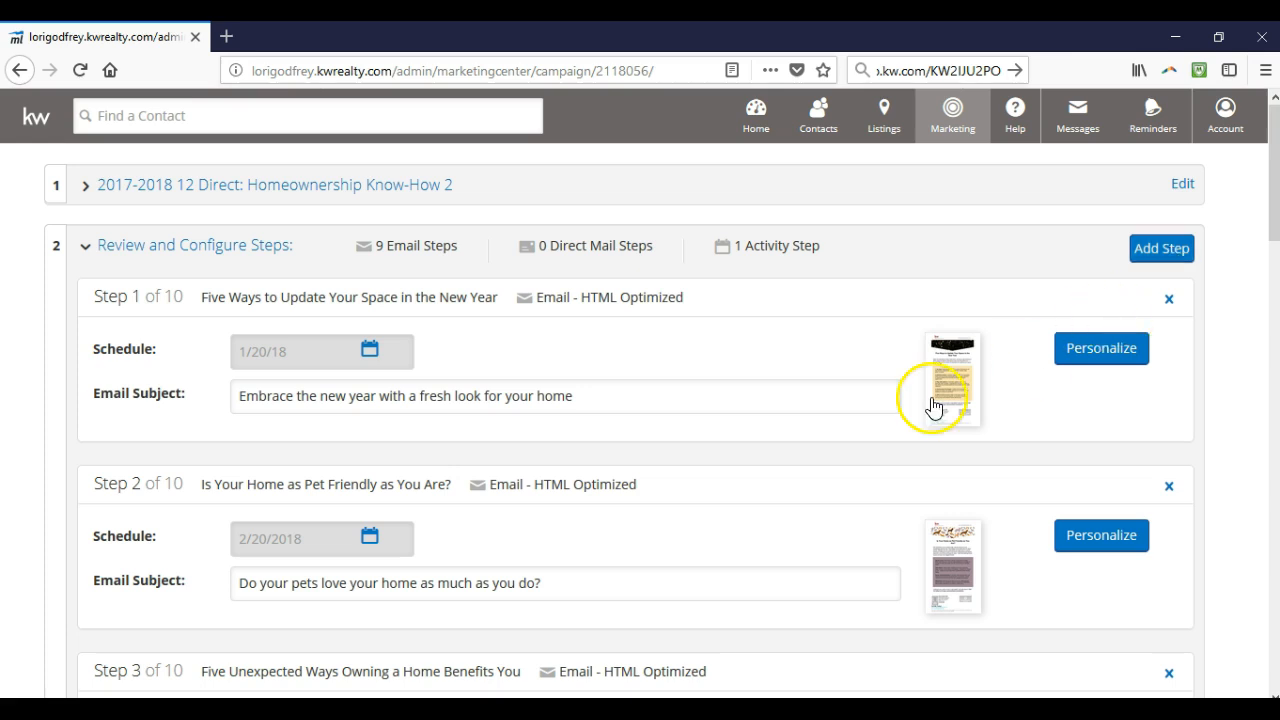
Review the remaining campaign steps through the closing activity task and save the step configuration.
scroll(873, 383, "down", 5)
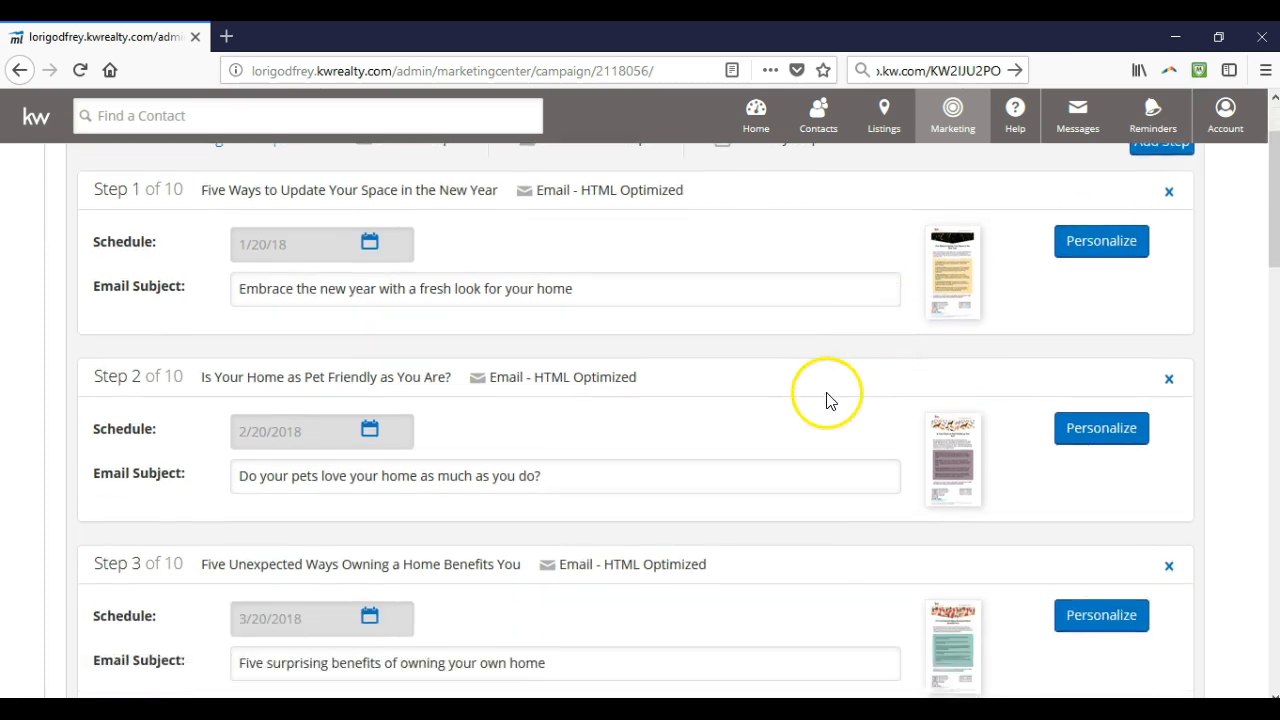
scroll(697, 415, "down", 12)
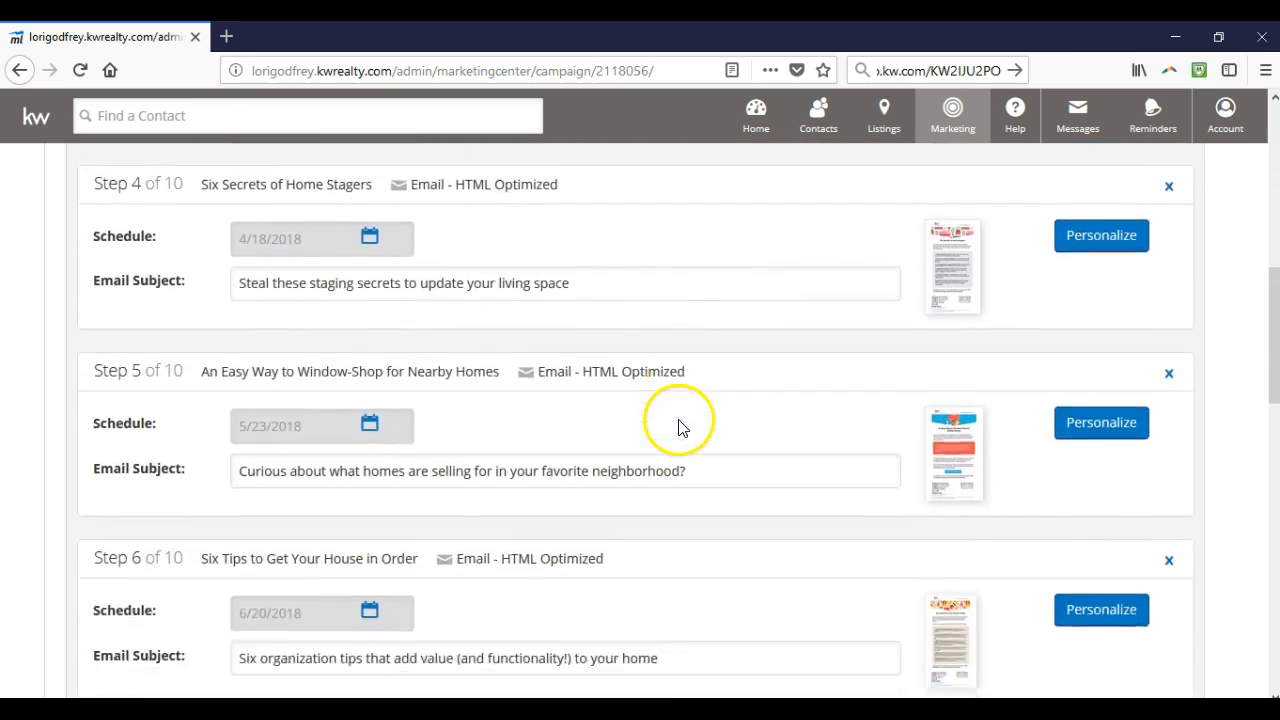
scroll(480, 485, "down", 15)
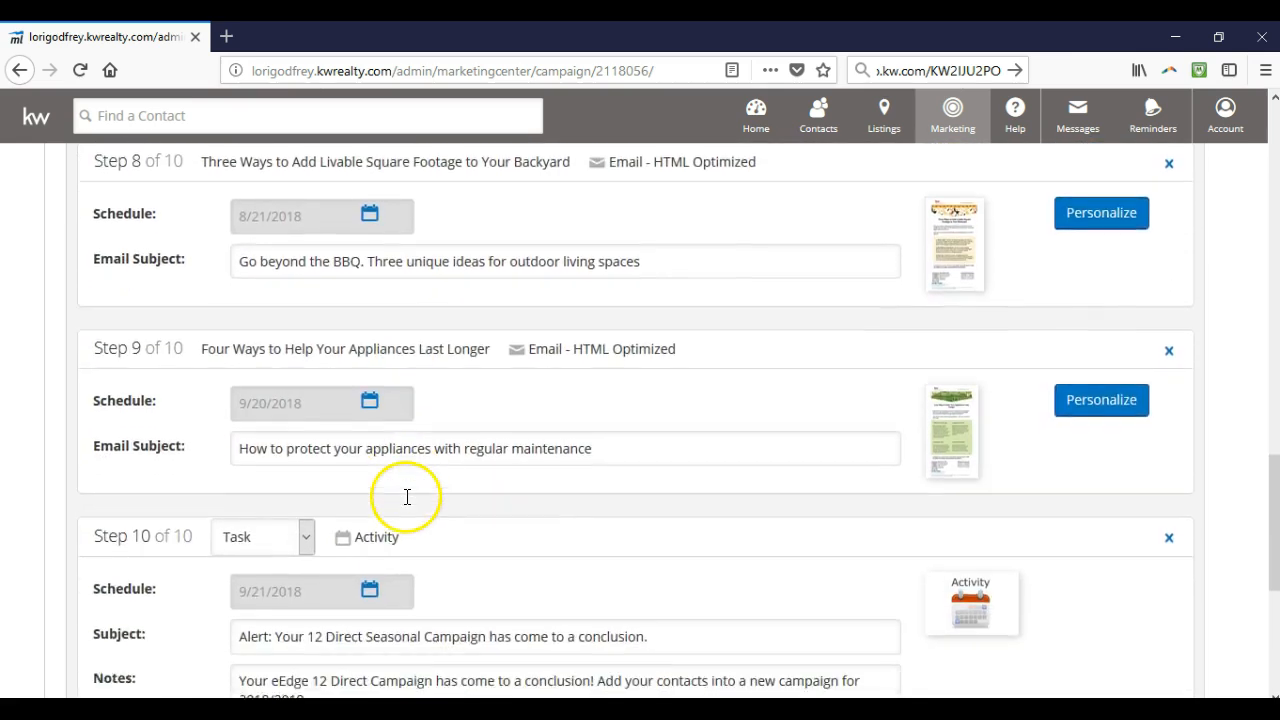
left_click(162, 500)
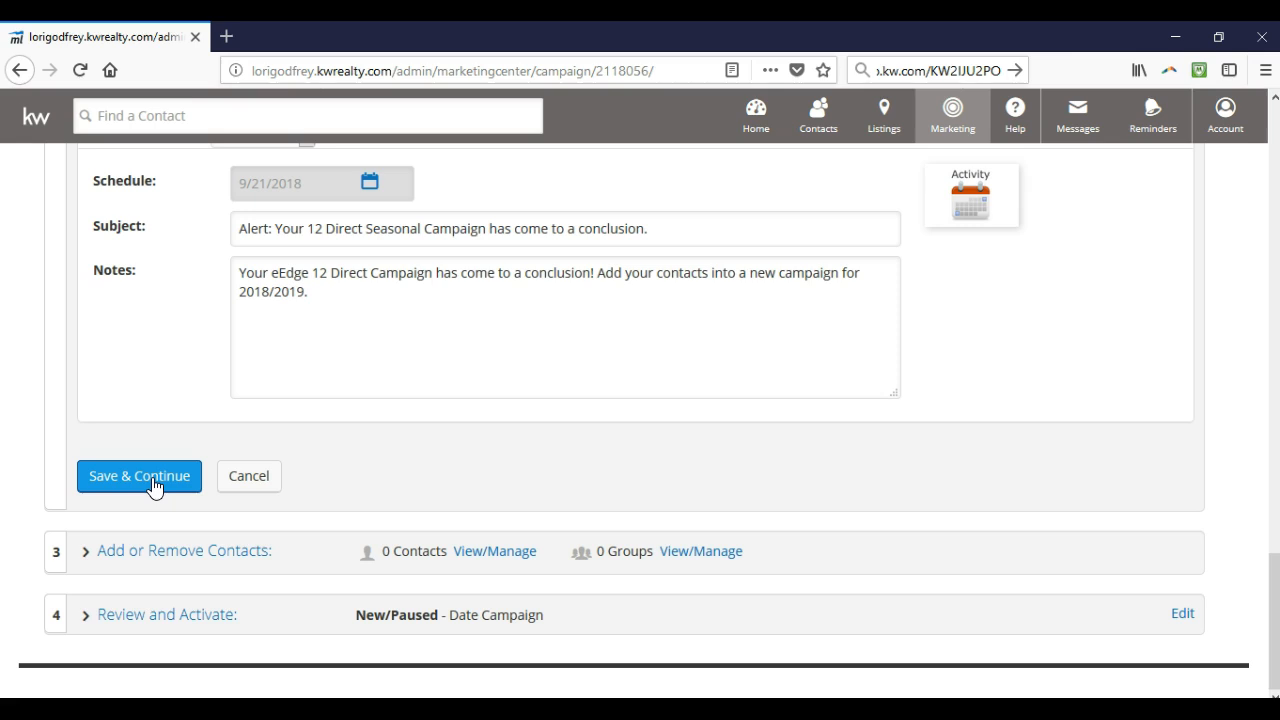
left_click(153, 487)
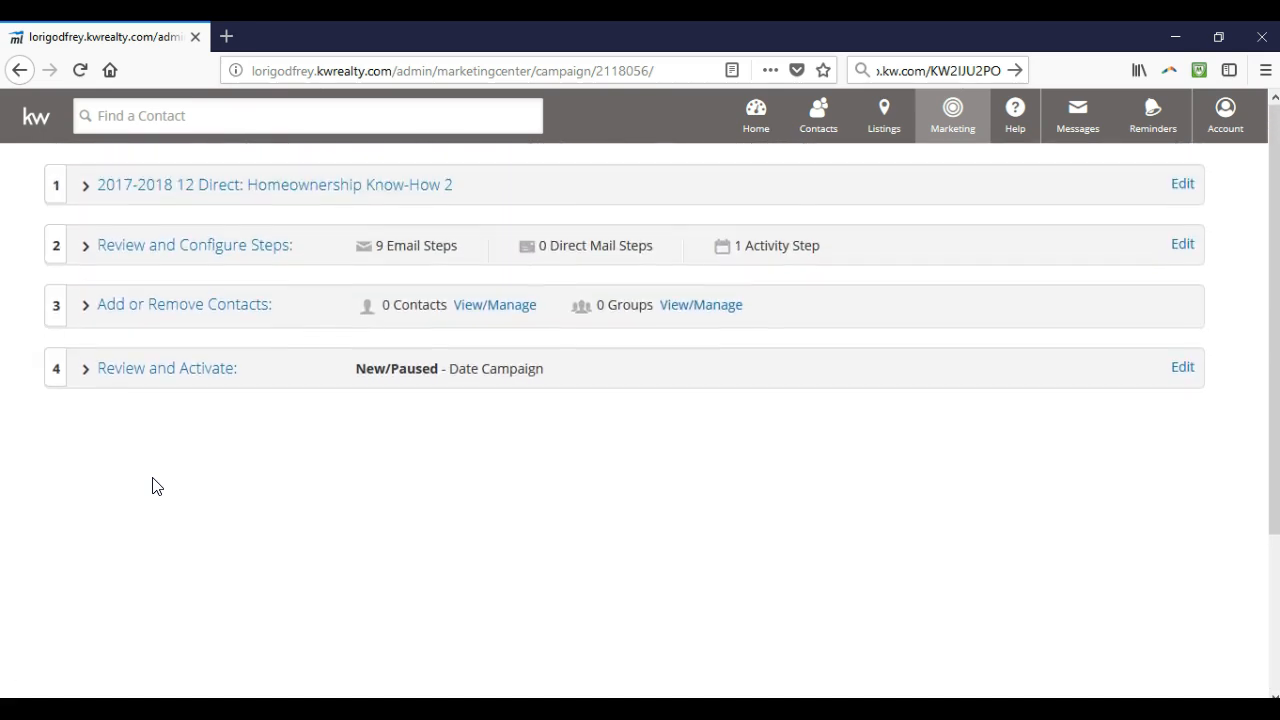
Add the 12 Direct group to the campaign's recipients and look through the eligible individual contacts.
left_click(205, 309)
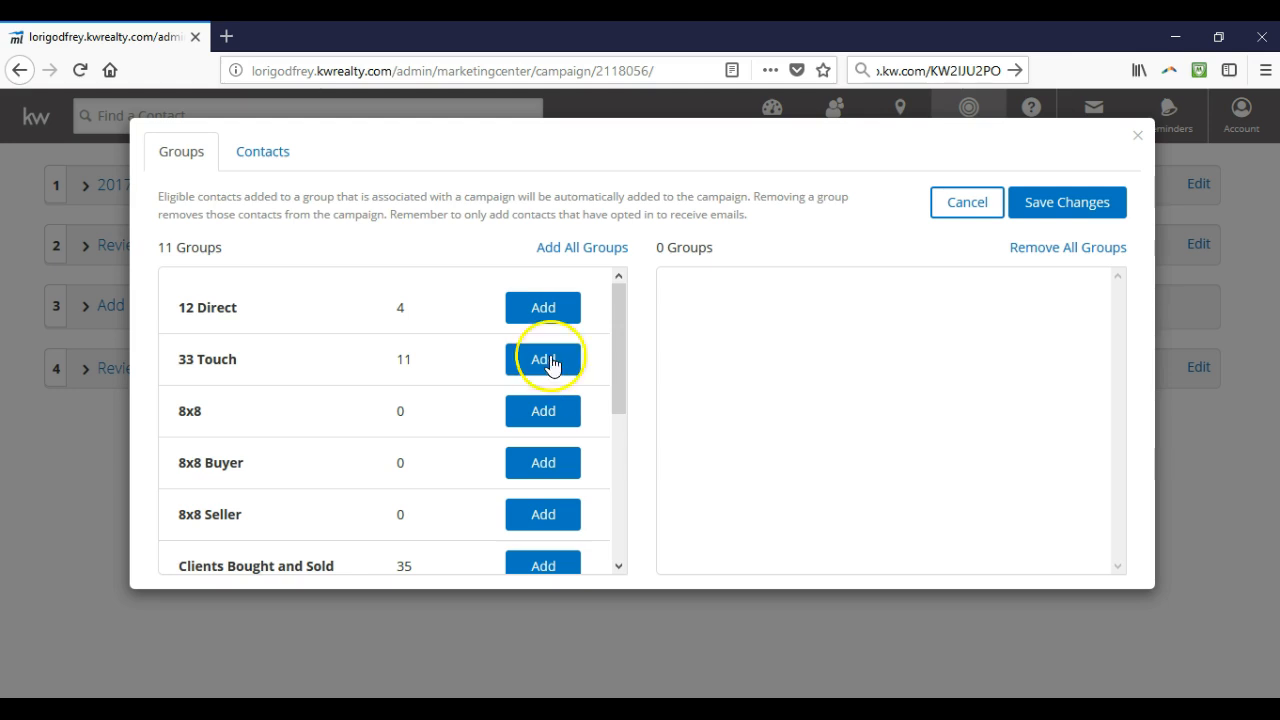
left_click(547, 303)
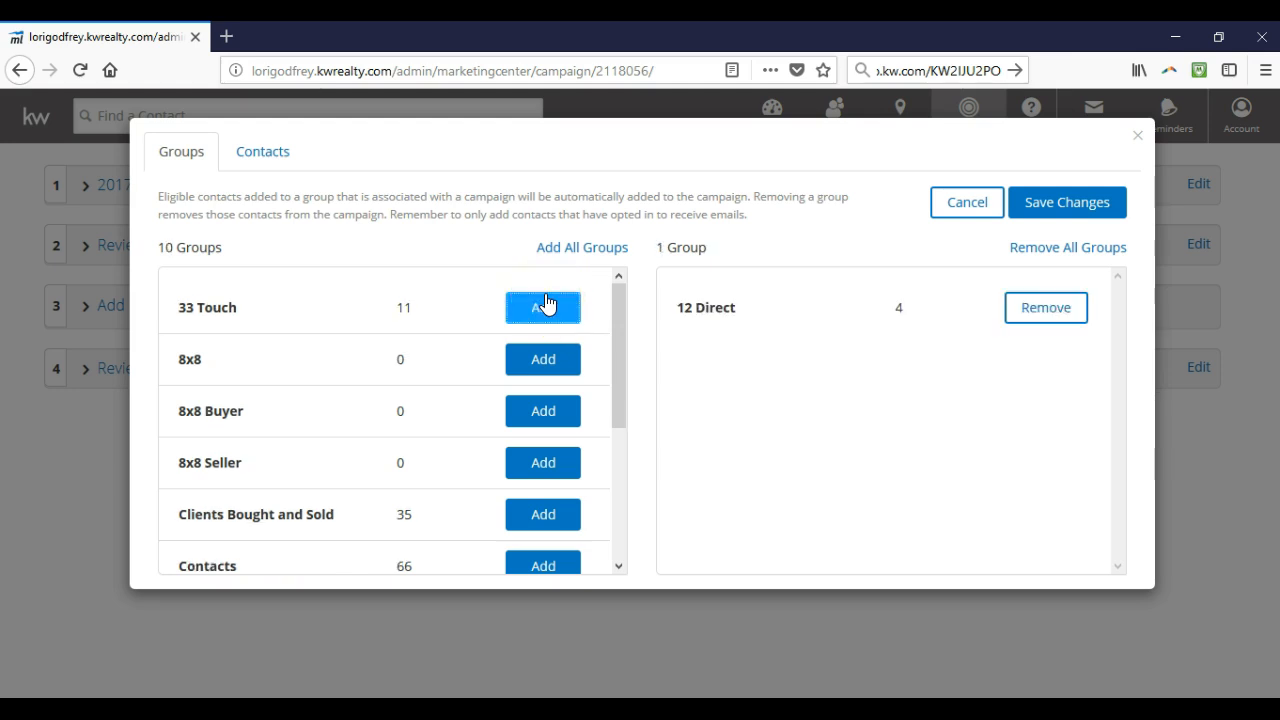
left_click(250, 162)
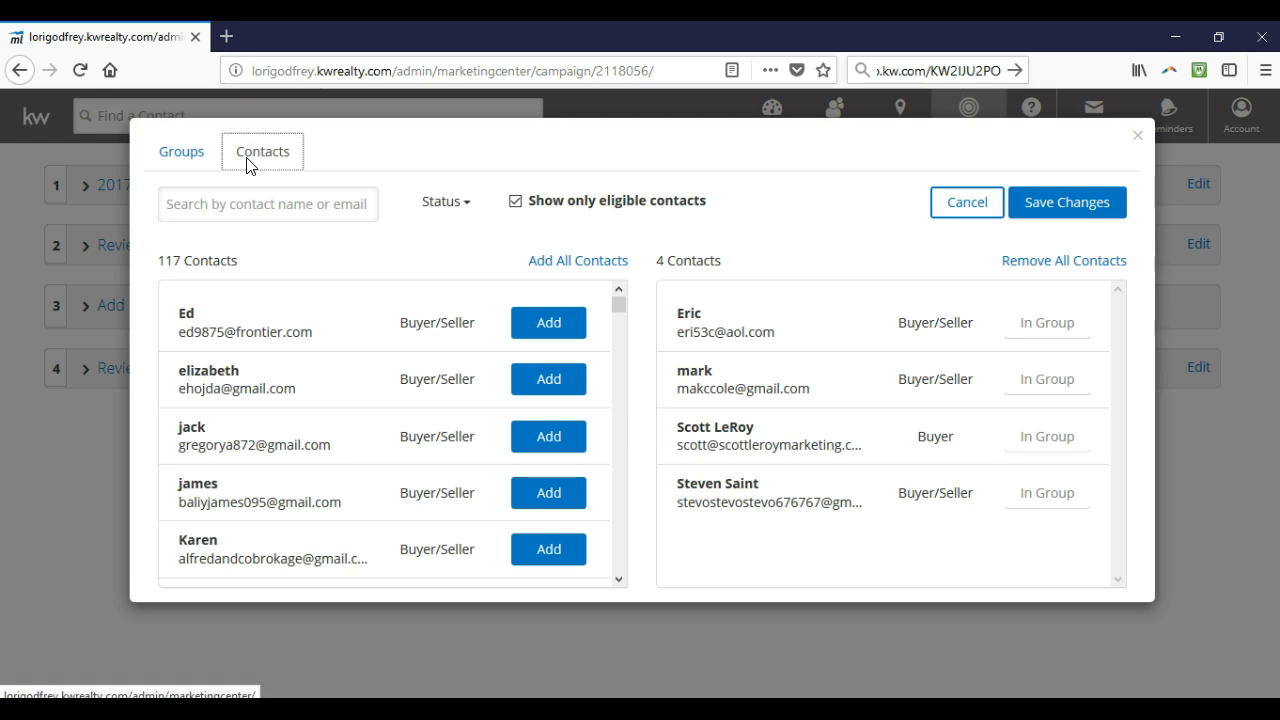
left_click(266, 203)
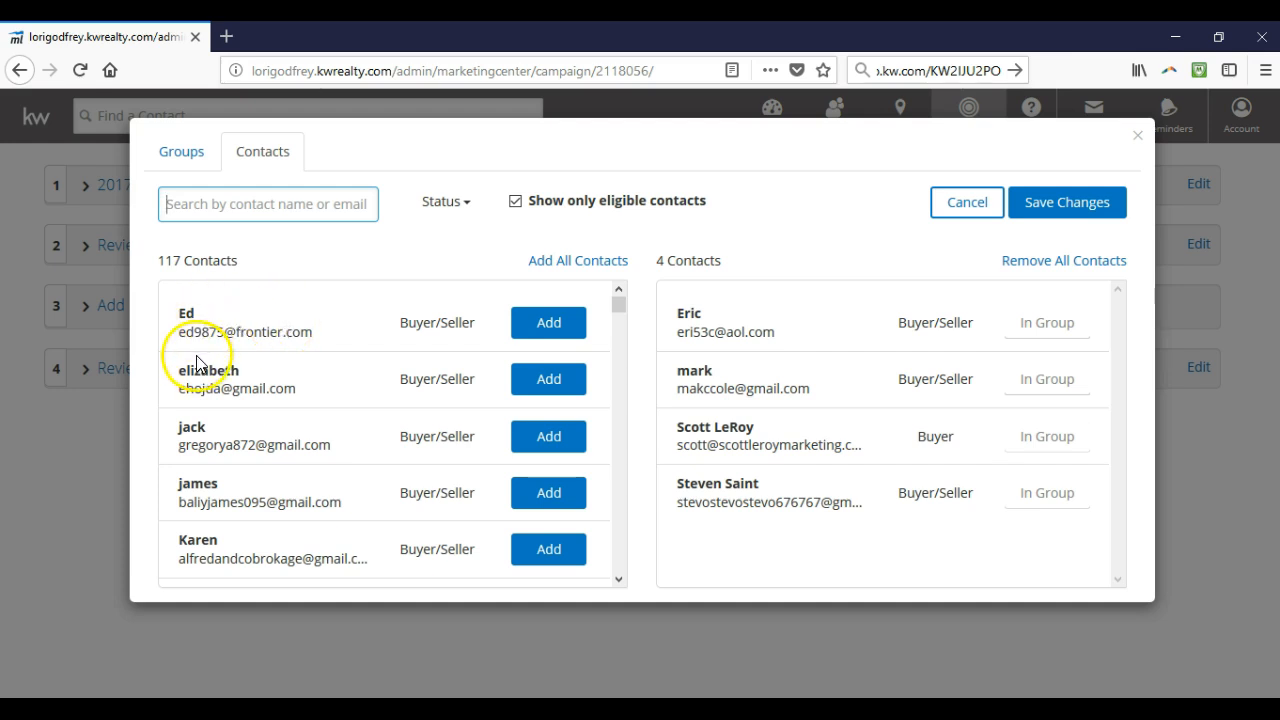
scroll(244, 372, "down", 4)
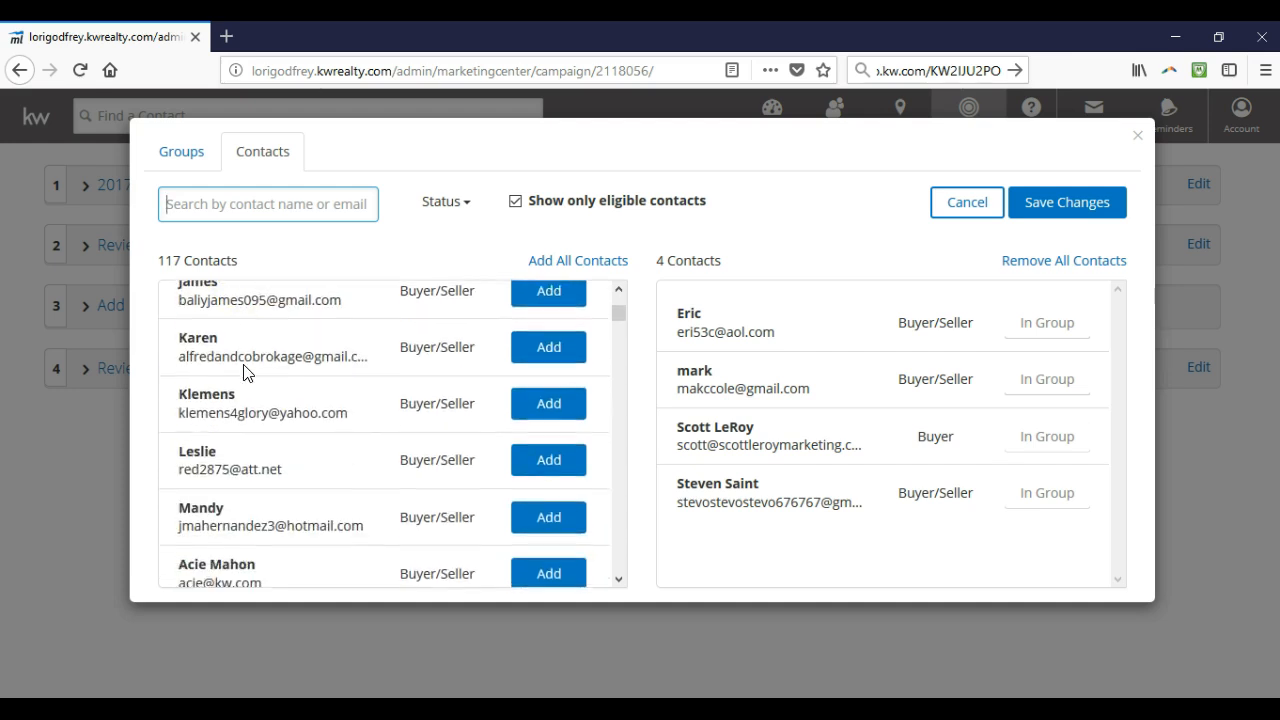
scroll(244, 372, "down", 2)
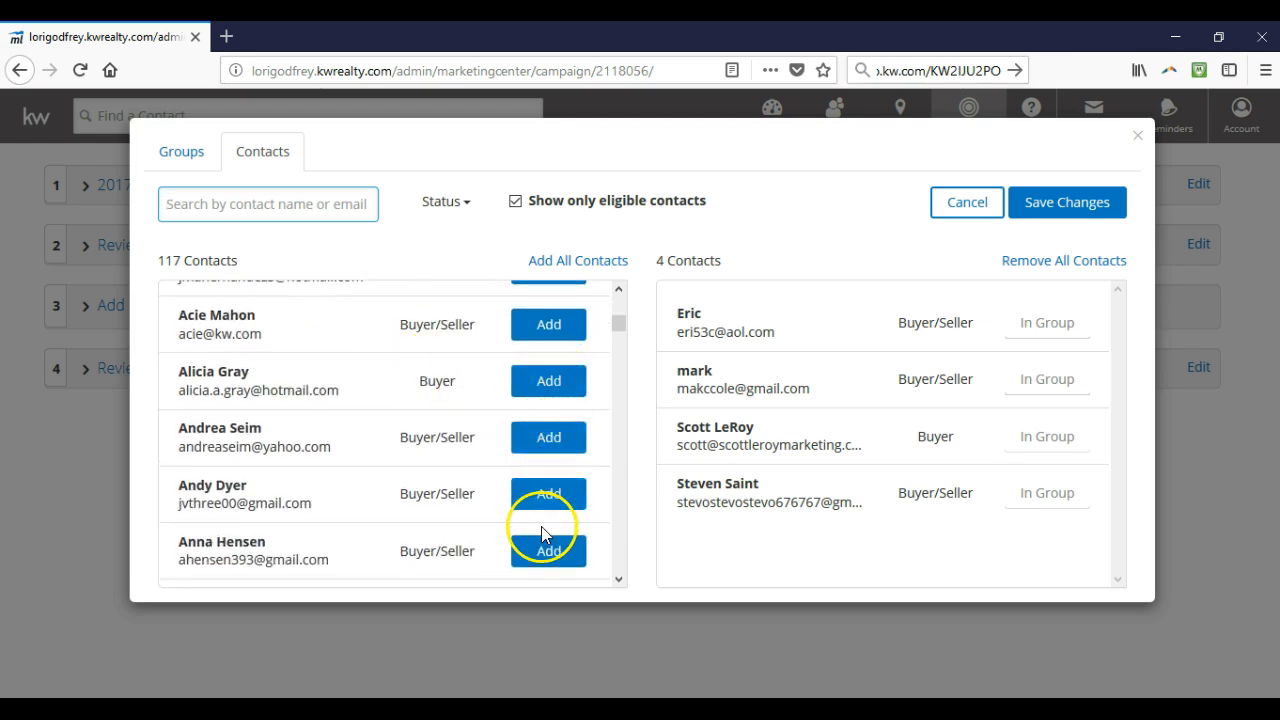
Filter the eligible contacts by Hot status, add all of them to the campaign, and save the recipient changes.
left_click(447, 205)
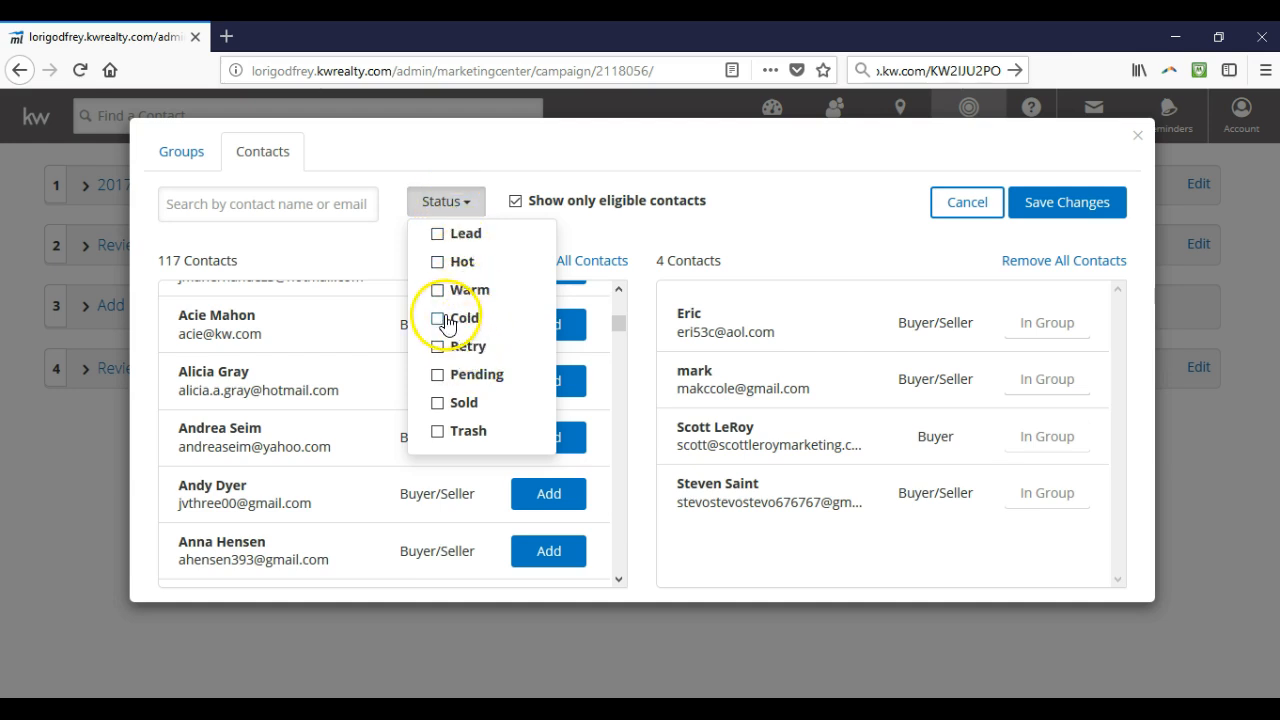
left_click(452, 265)
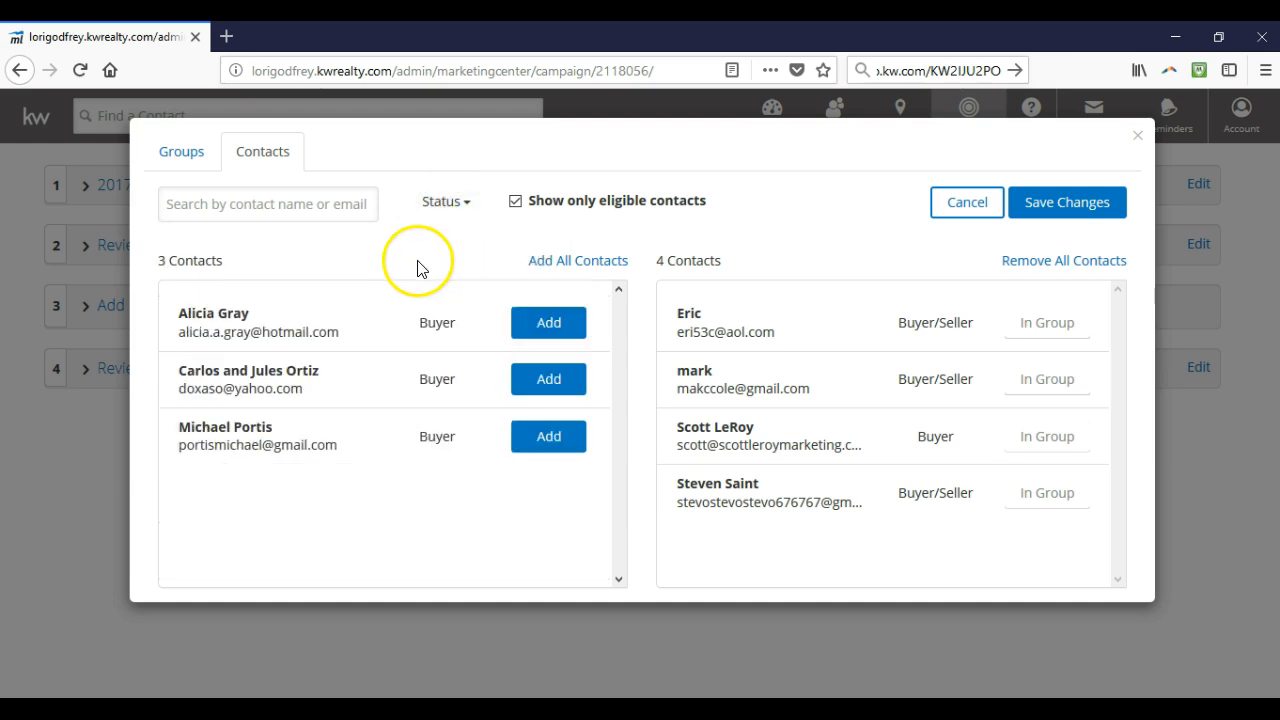
left_click(544, 268)
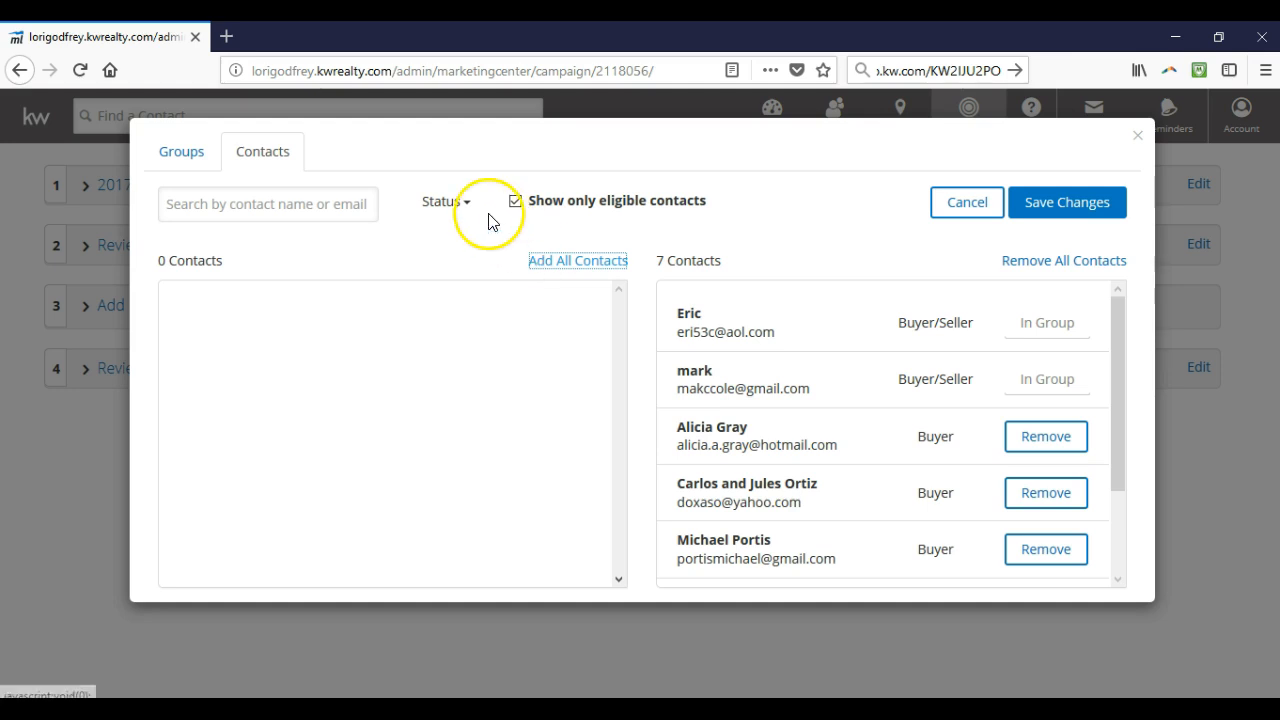
left_click(1068, 216)
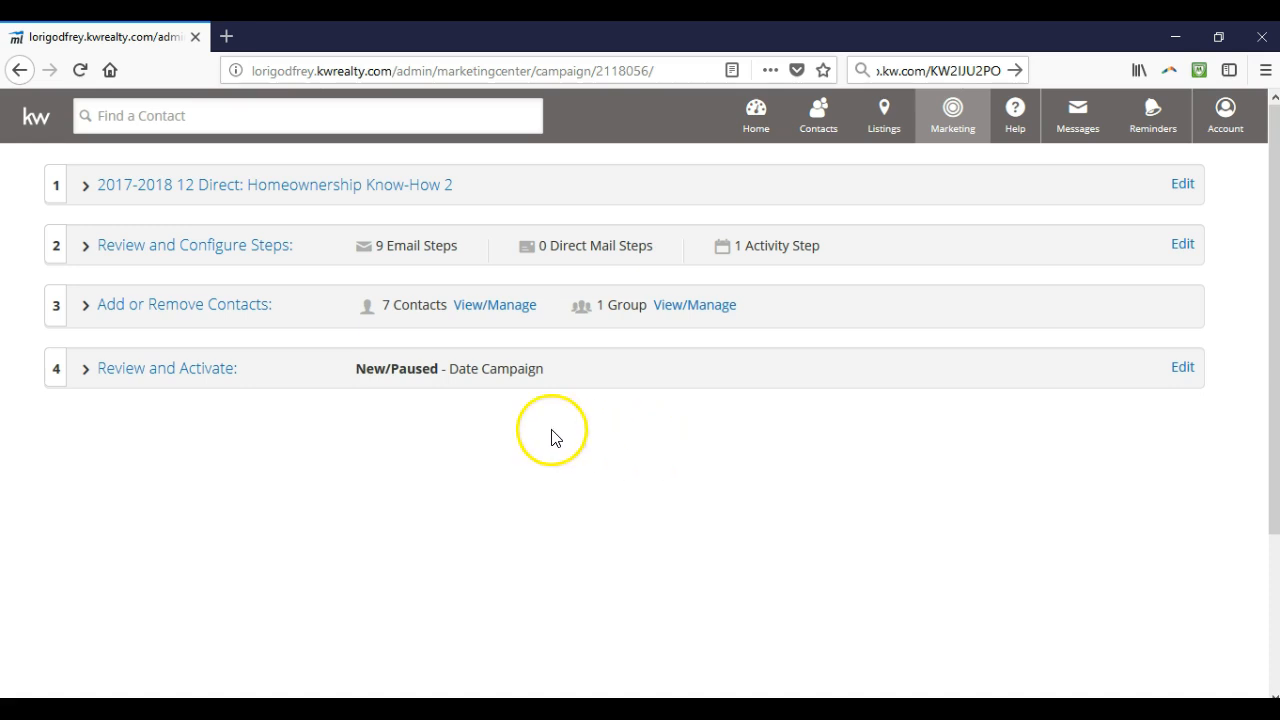
Open the Review and Activate section, discarding unsaved edits, and recheck the campaign's assigned contacts and groups.
left_click(213, 378)
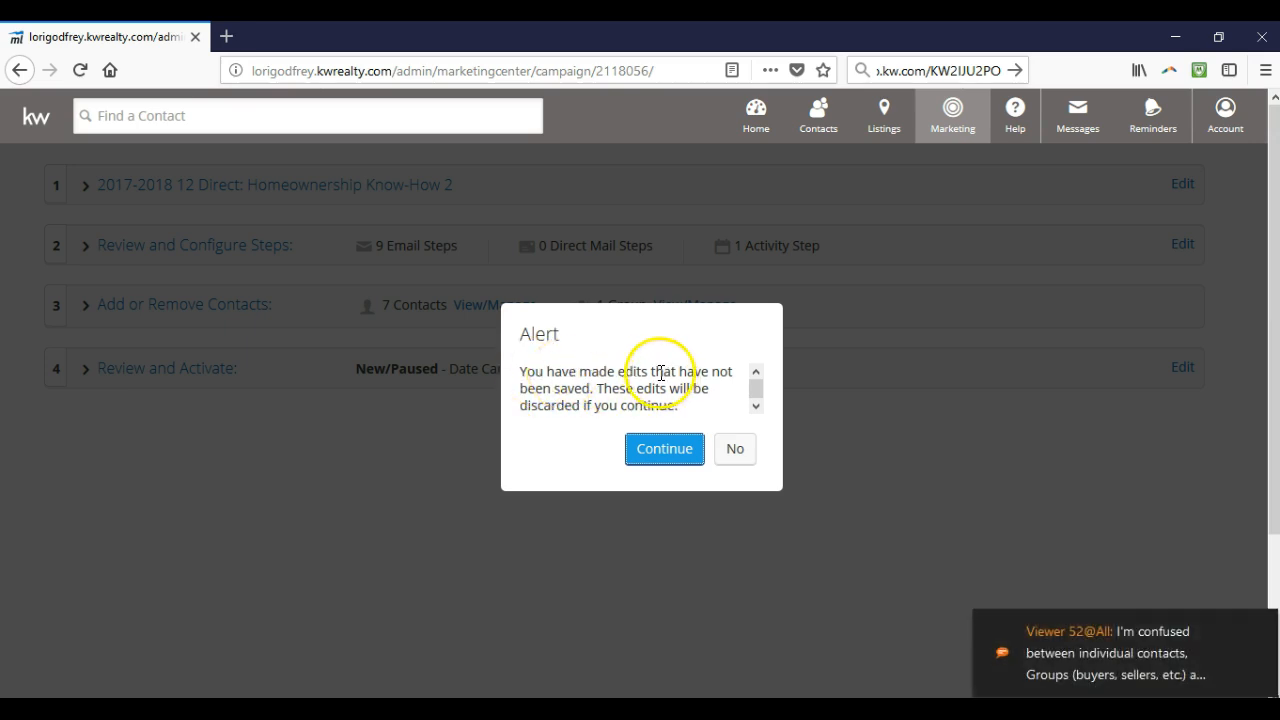
left_click(644, 452)
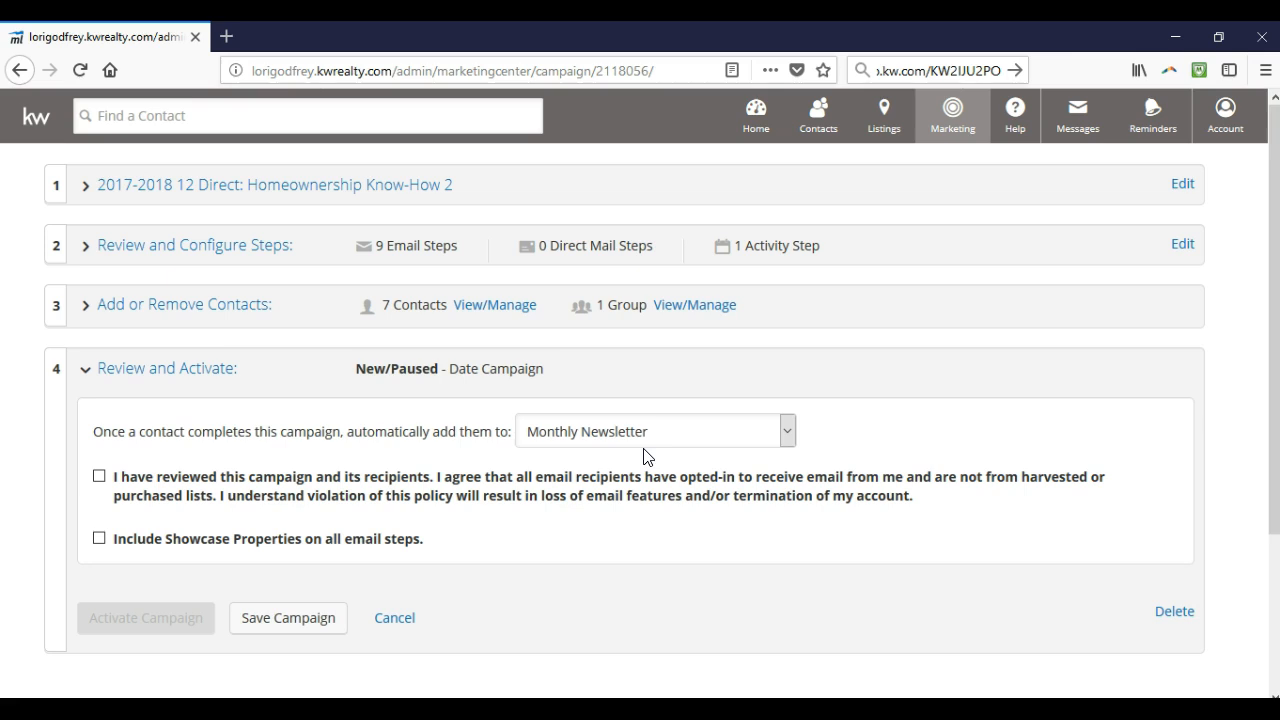
left_click(176, 306)
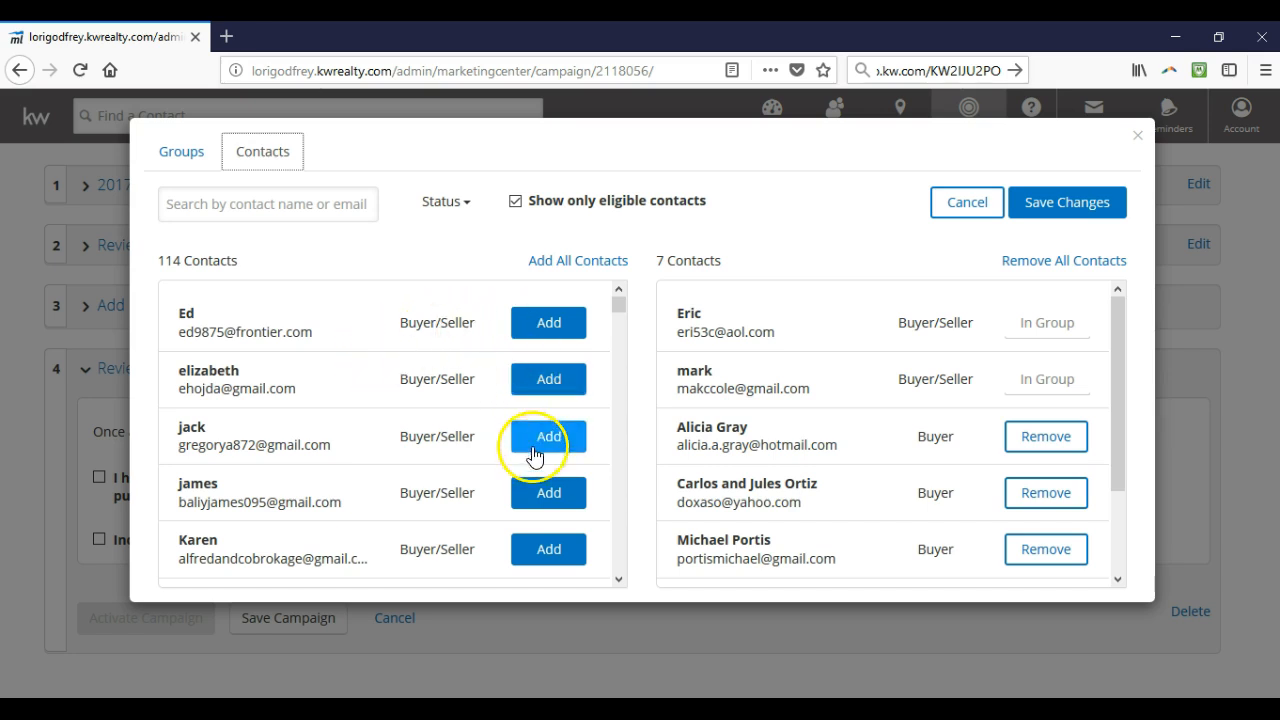
left_click(463, 205)
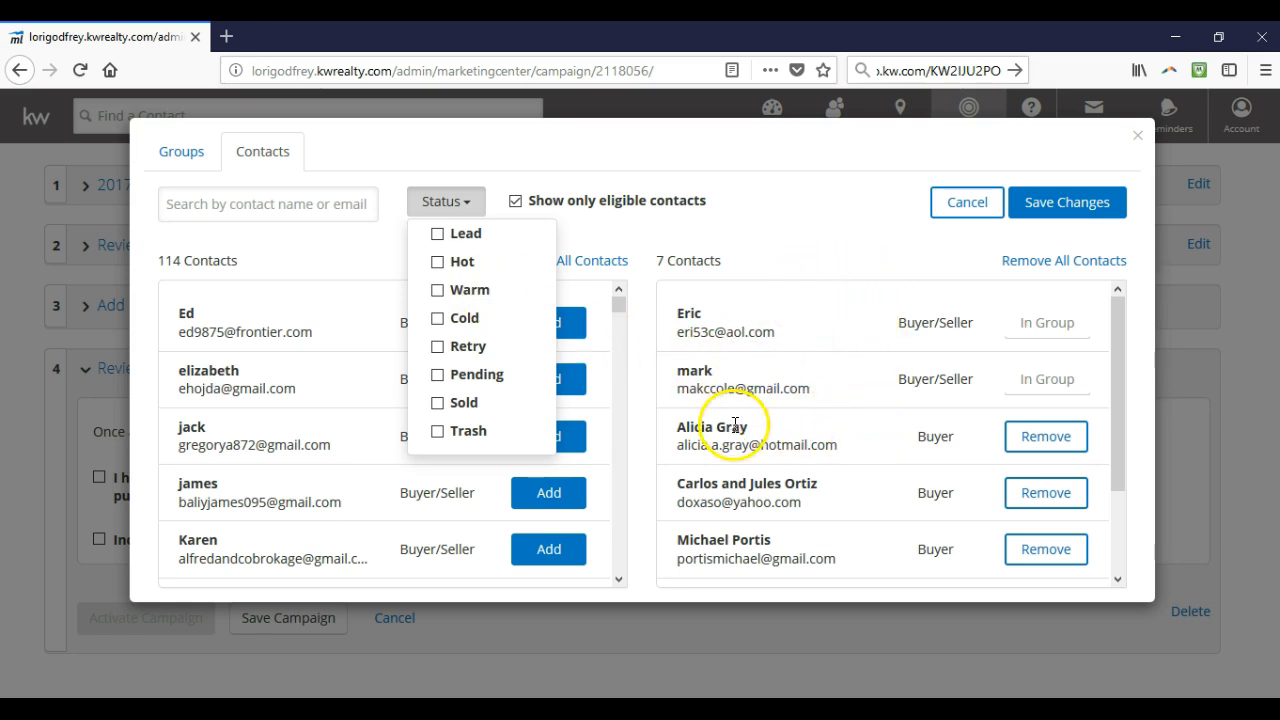
left_click(770, 250)
left_click(181, 151)
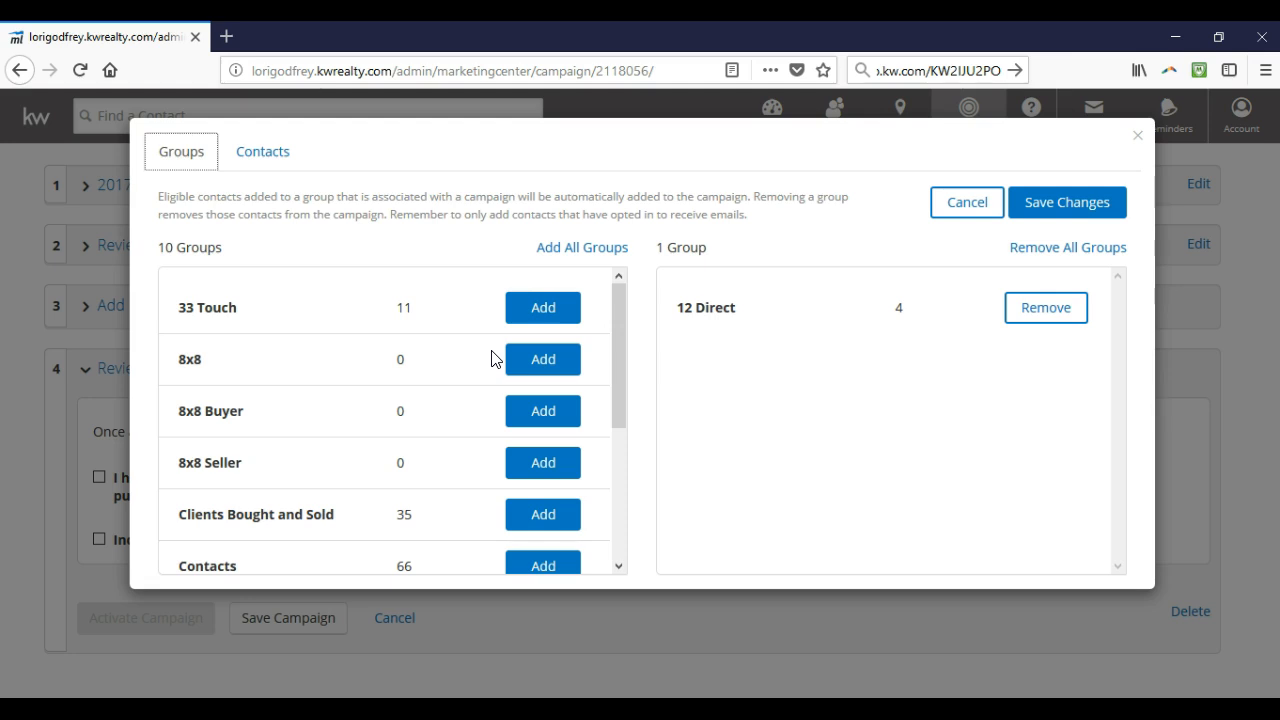
left_click(1089, 210)
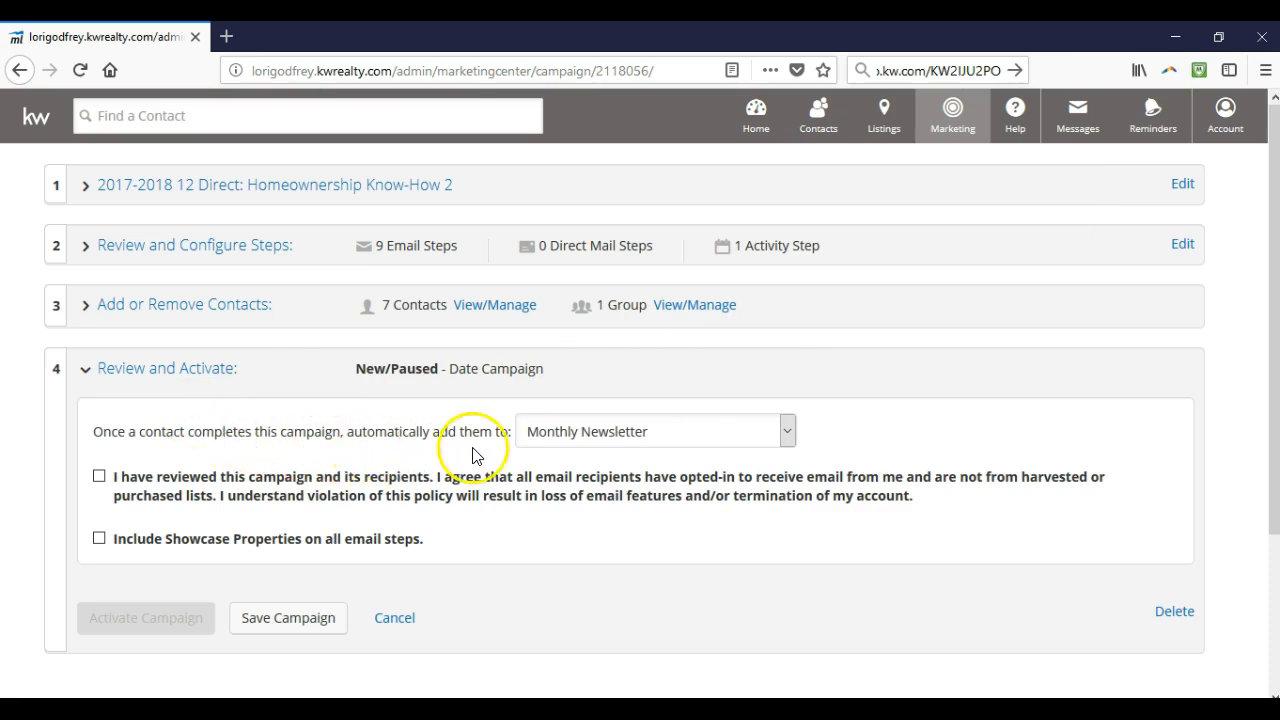
Check the follow-up campaign choices, keeping Monthly Newsletter, and accept the agreement that the campaign's recipients were reviewed and opted in.
left_click(560, 440)
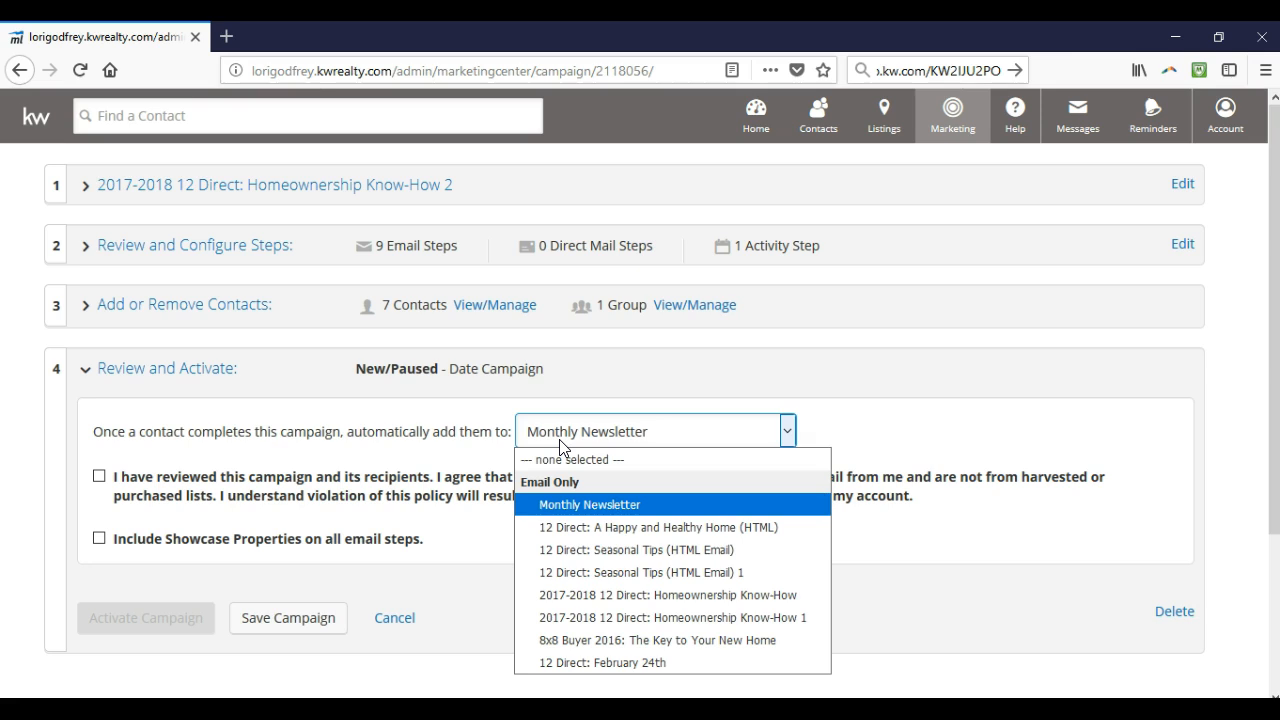
left_click(452, 433)
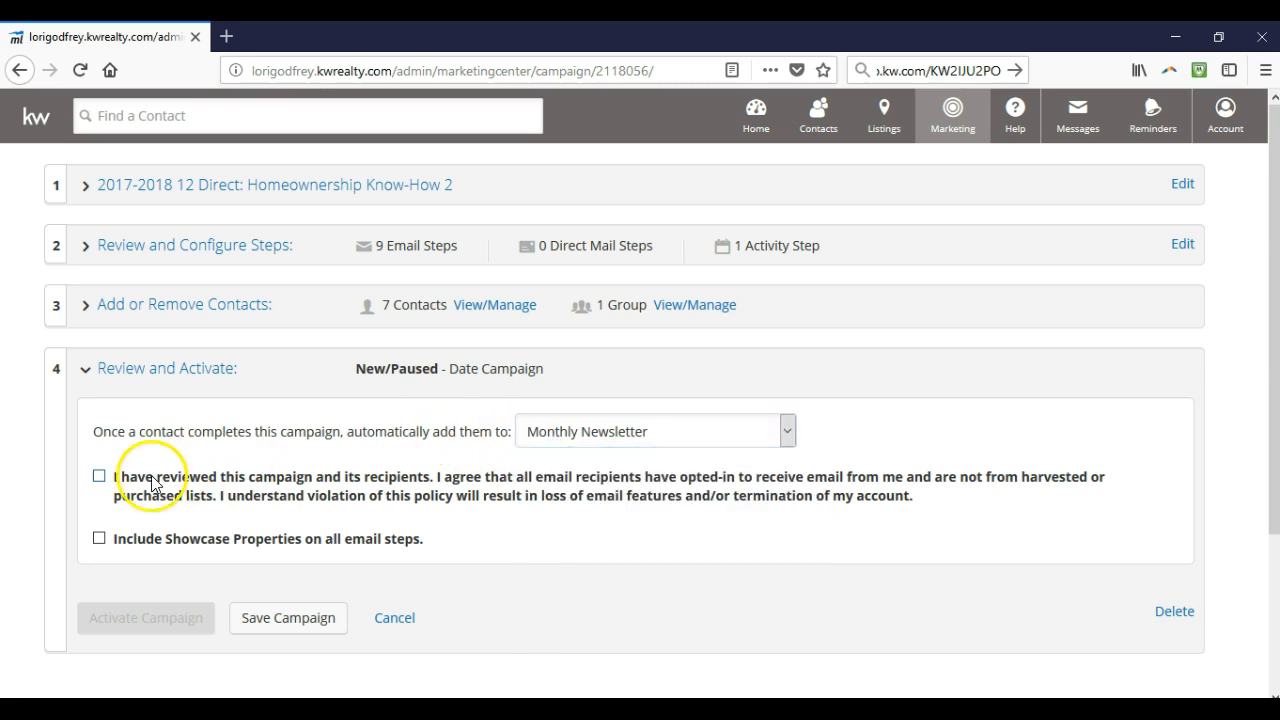
left_click(101, 476)
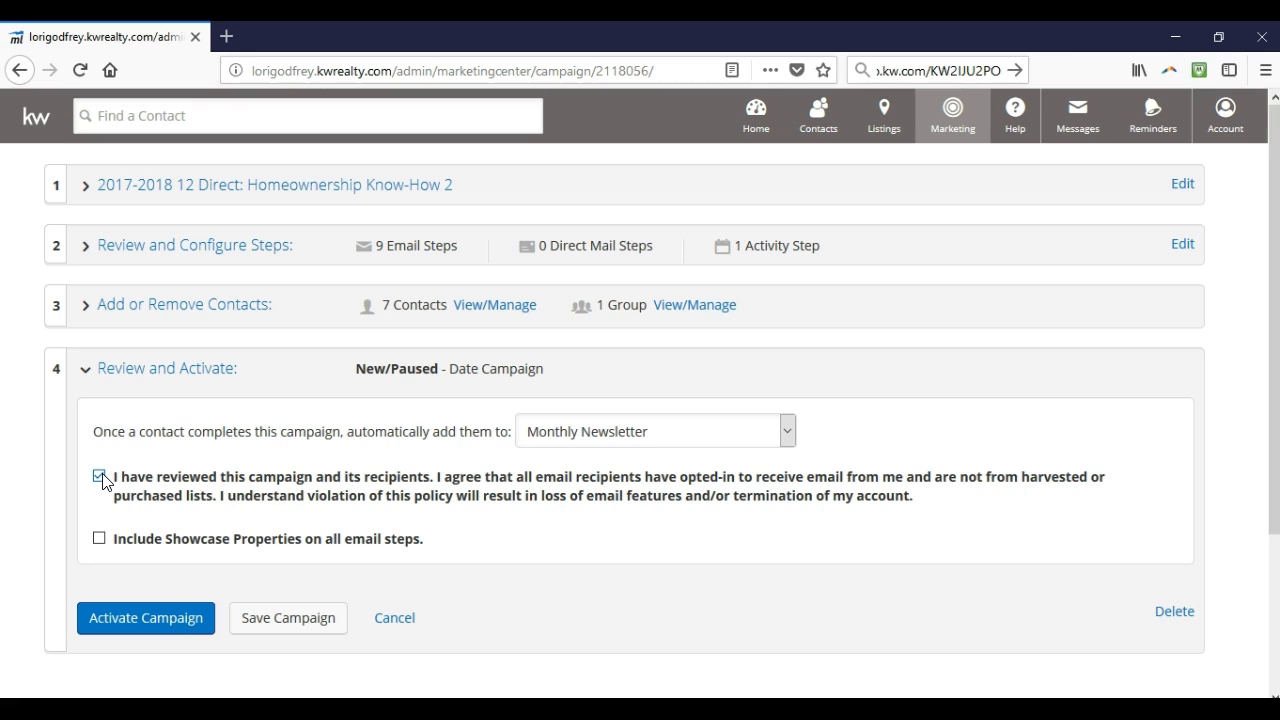
left_click(155, 633)
left_click(99, 476)
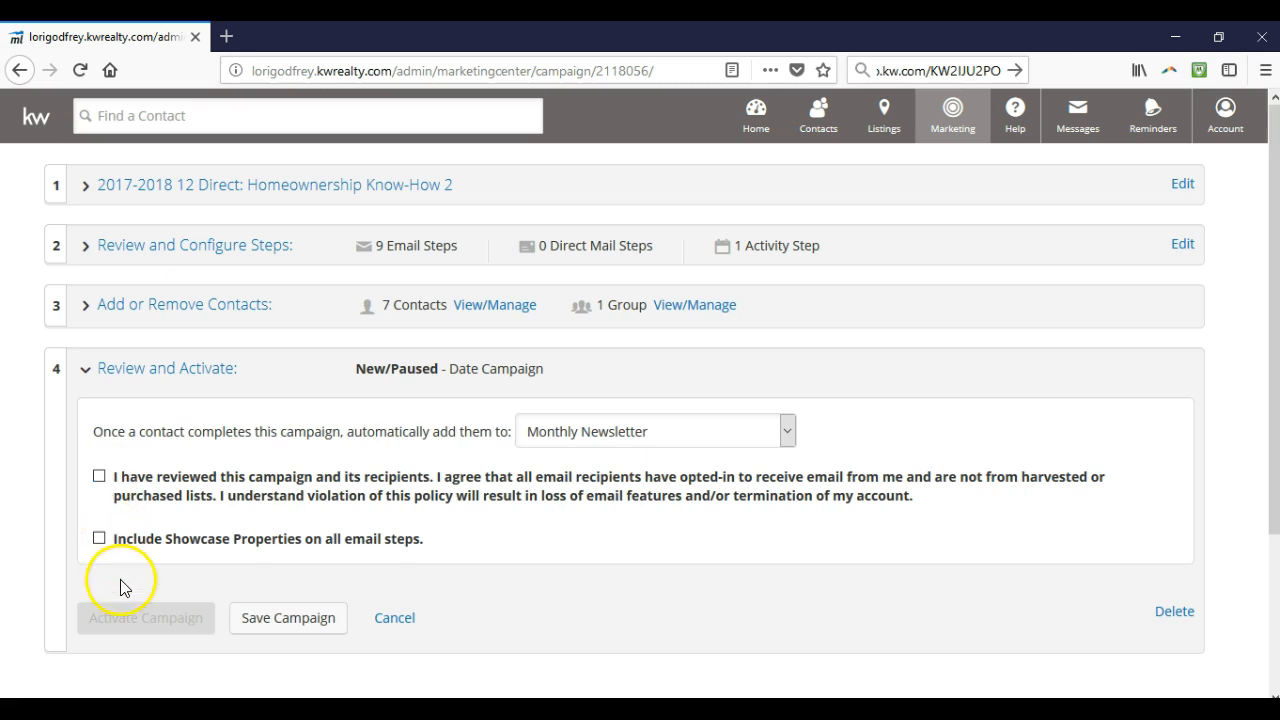
left_click(99, 477)
left_click(132, 622)
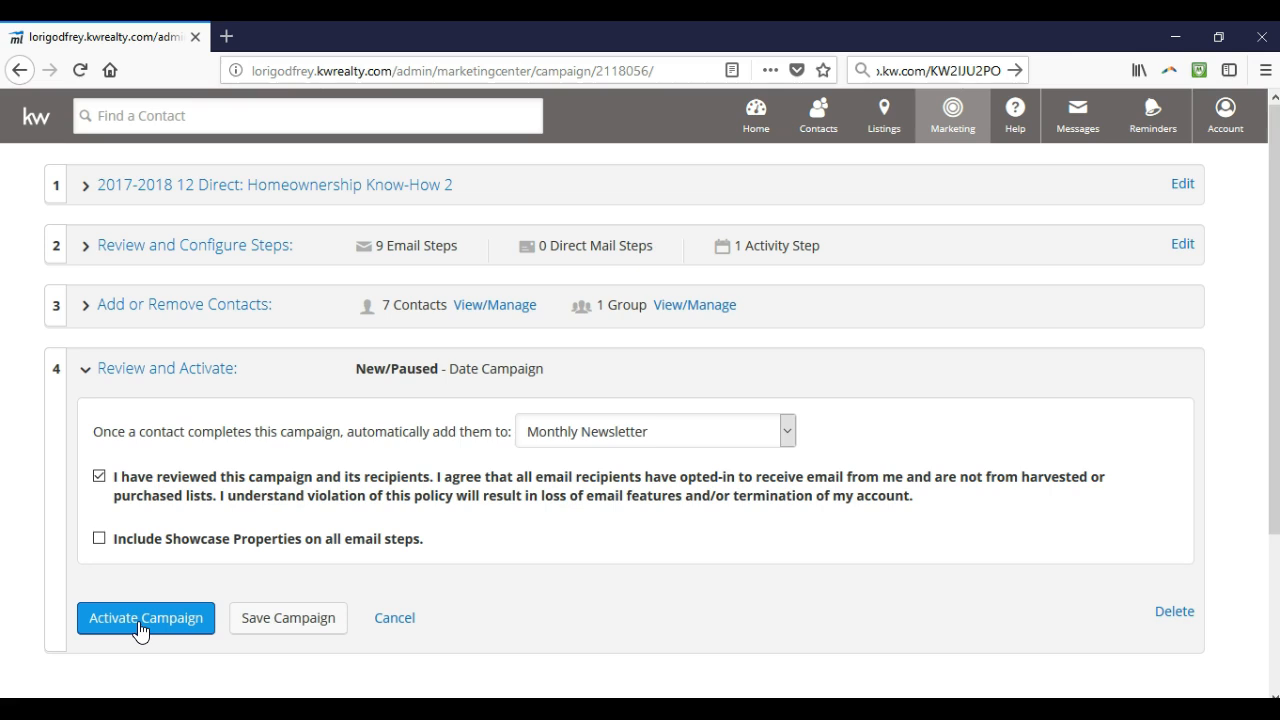
left_click(140, 628)
left_click(295, 627)
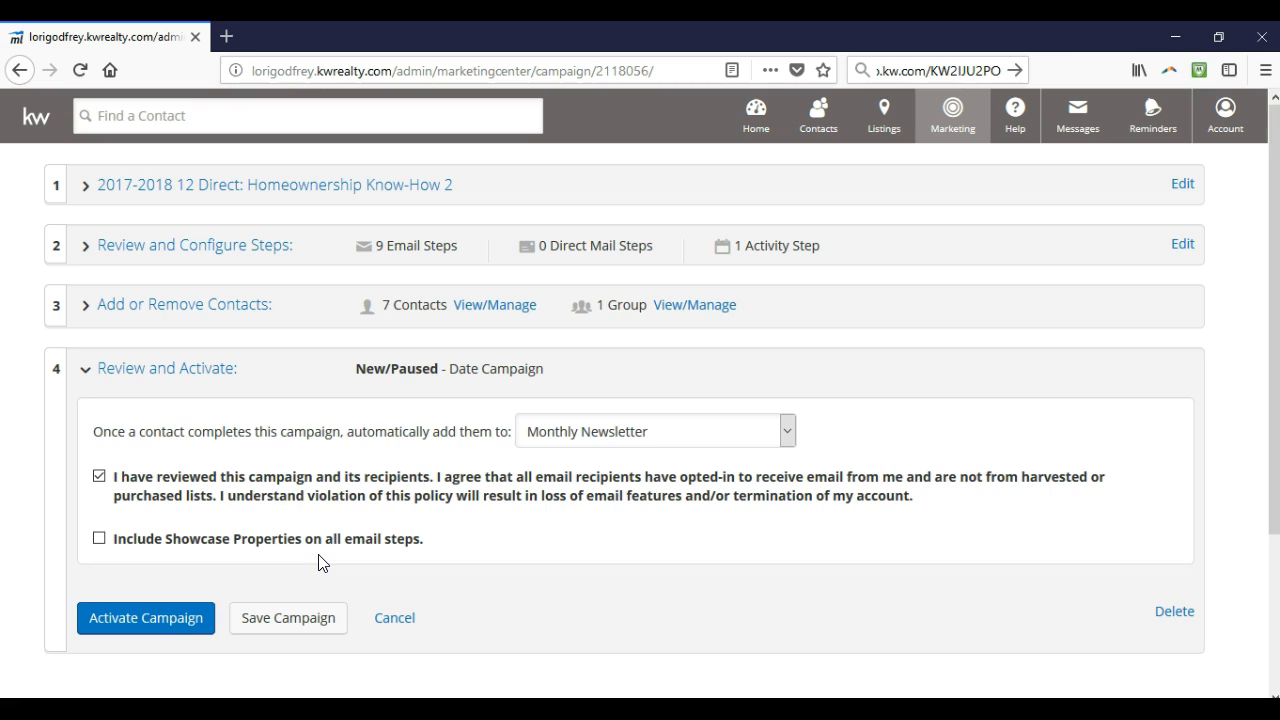
left_click(1173, 612)
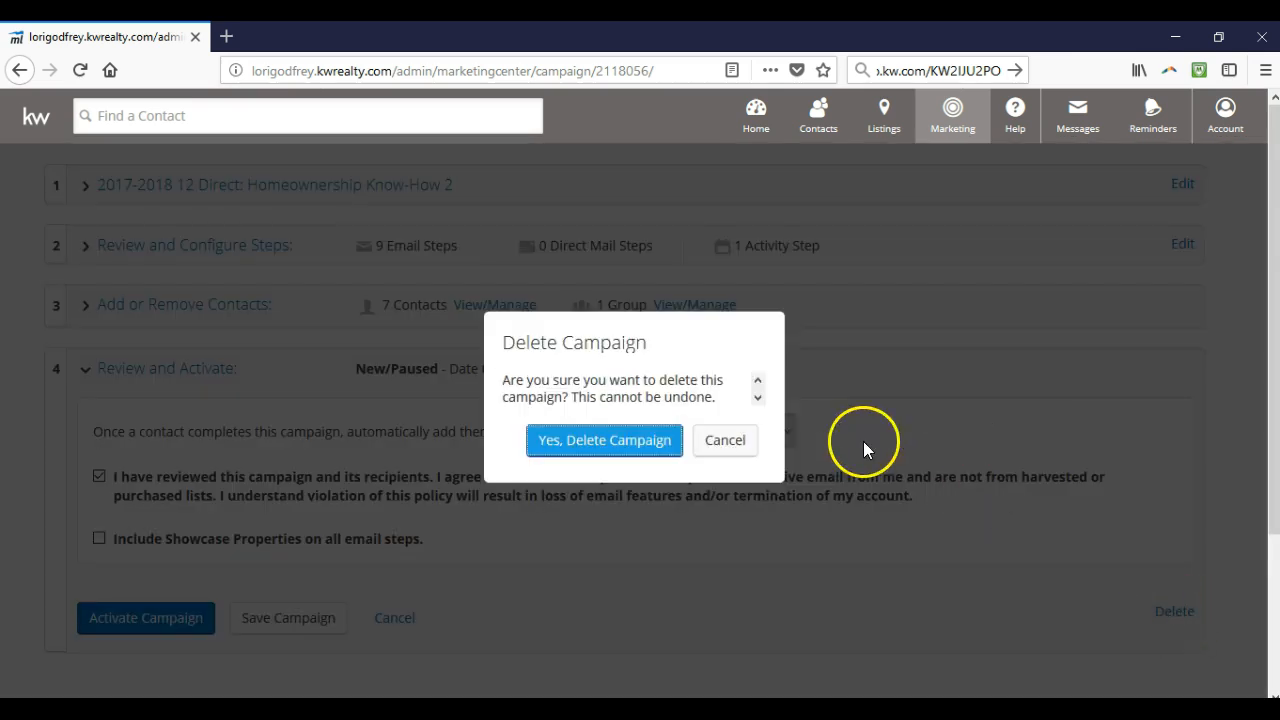
left_click(630, 450)
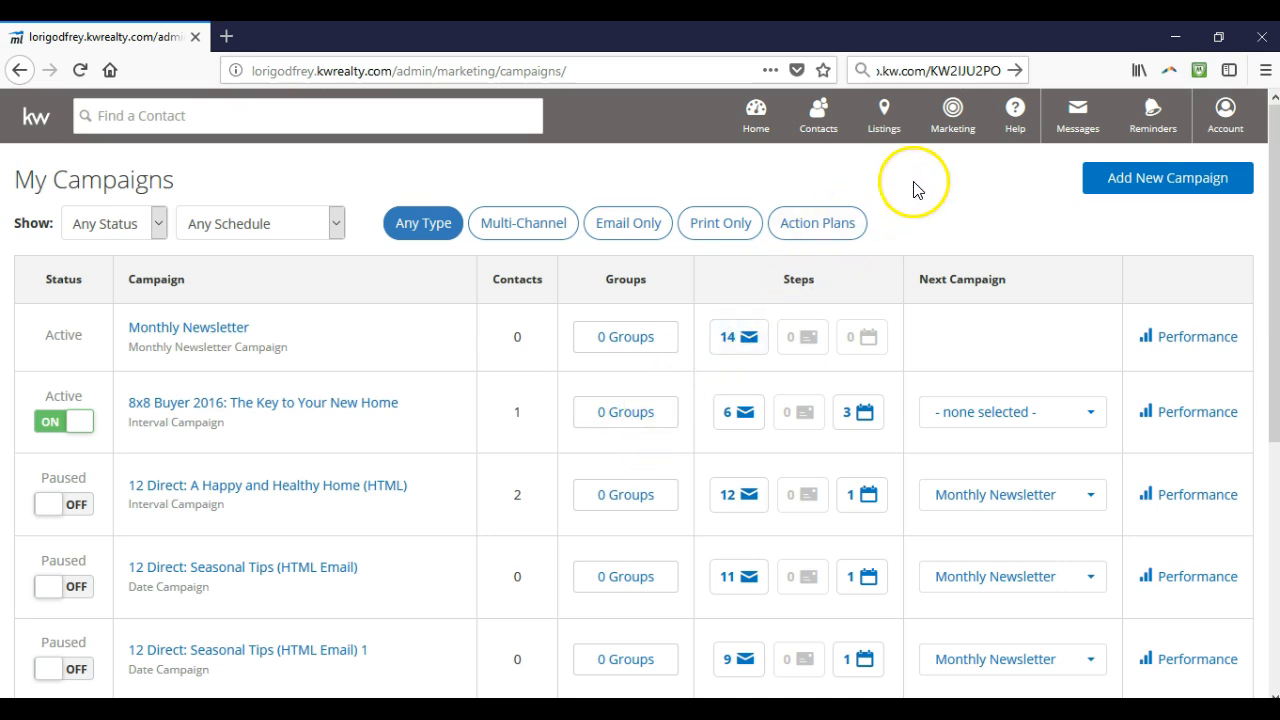
Go to the design management page and switch from the saved designs to the Design Library.
left_click(955, 139)
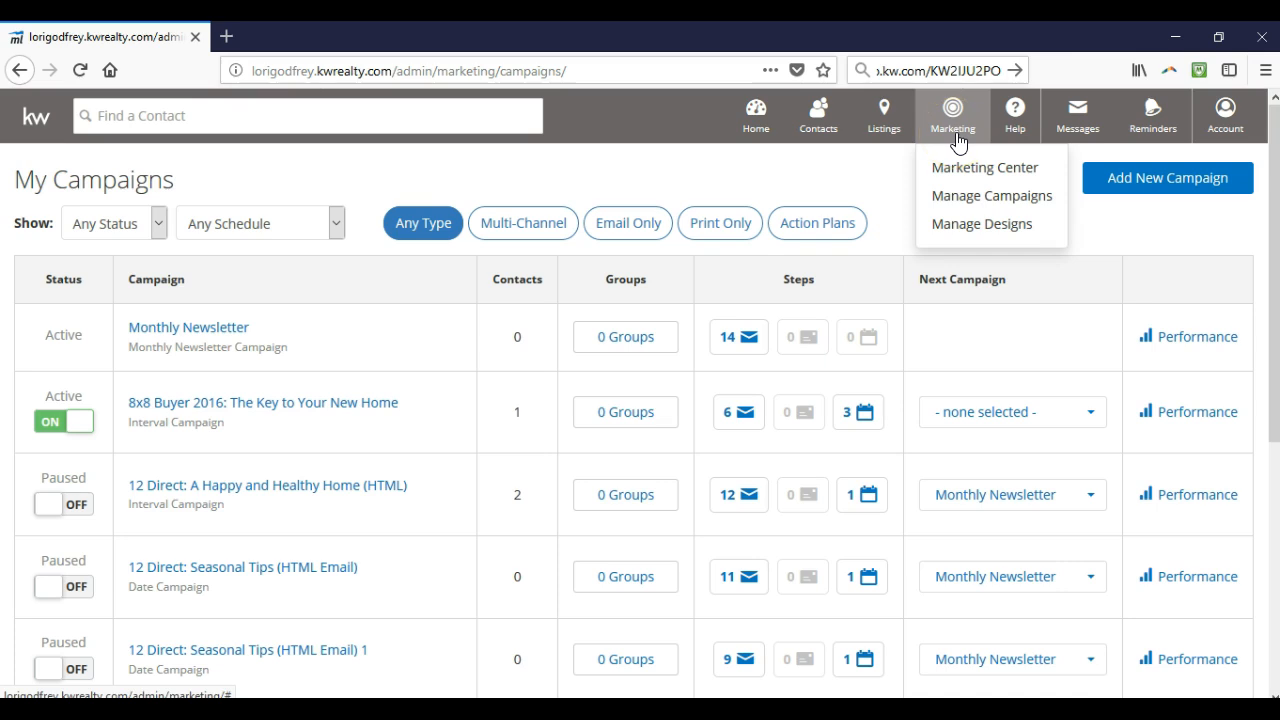
left_click(978, 236)
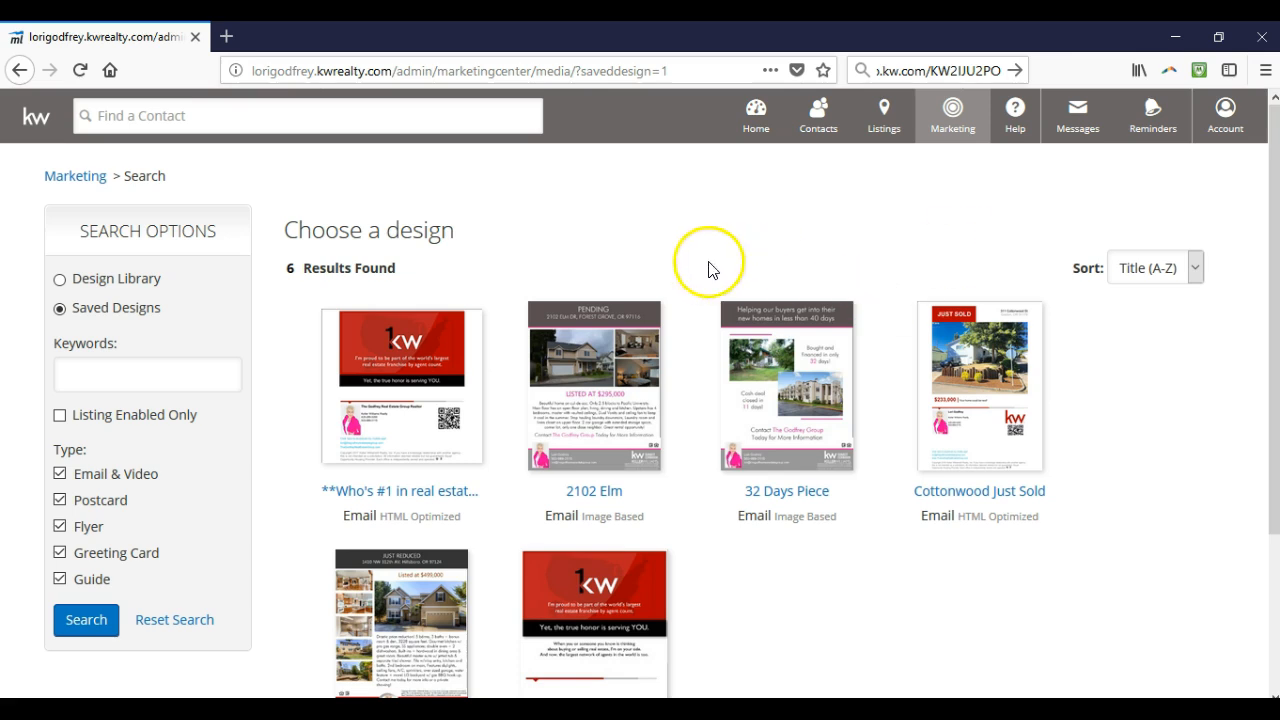
left_click(110, 285)
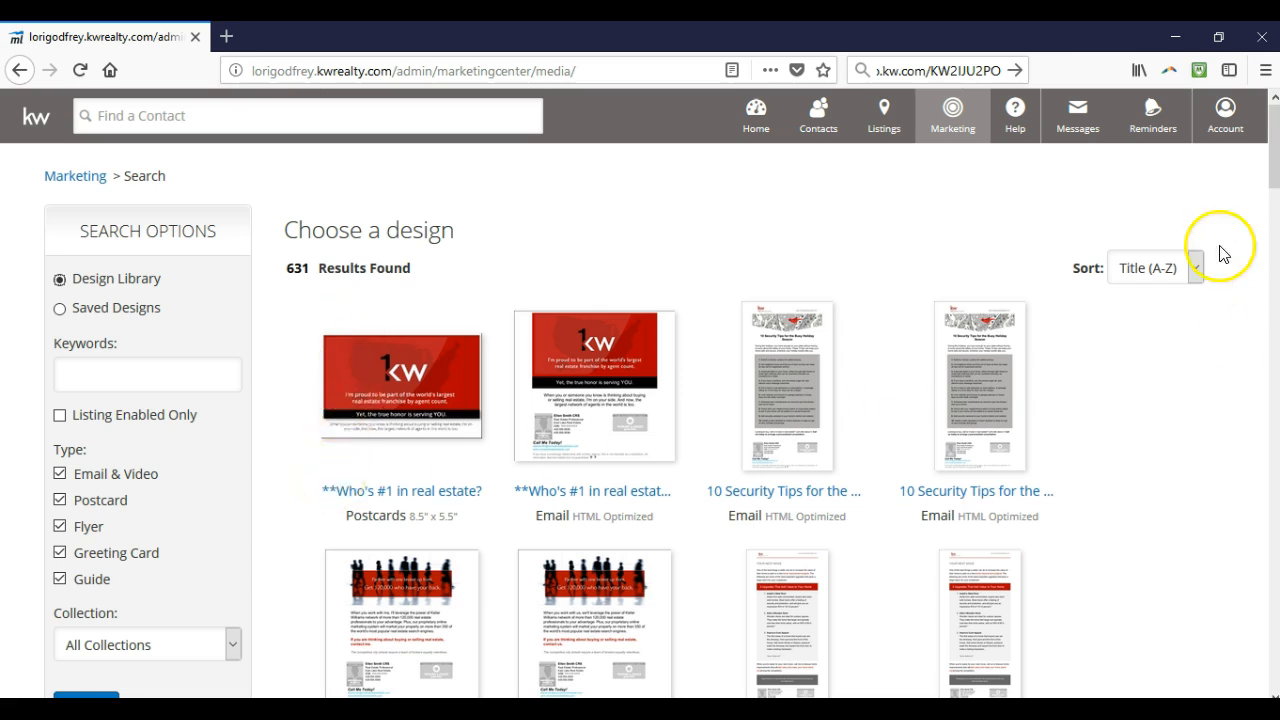
Review the sort orders and collections available for searching the Design Library, leaving Title (A-Z) and All Collections selected.
left_click(1170, 272)
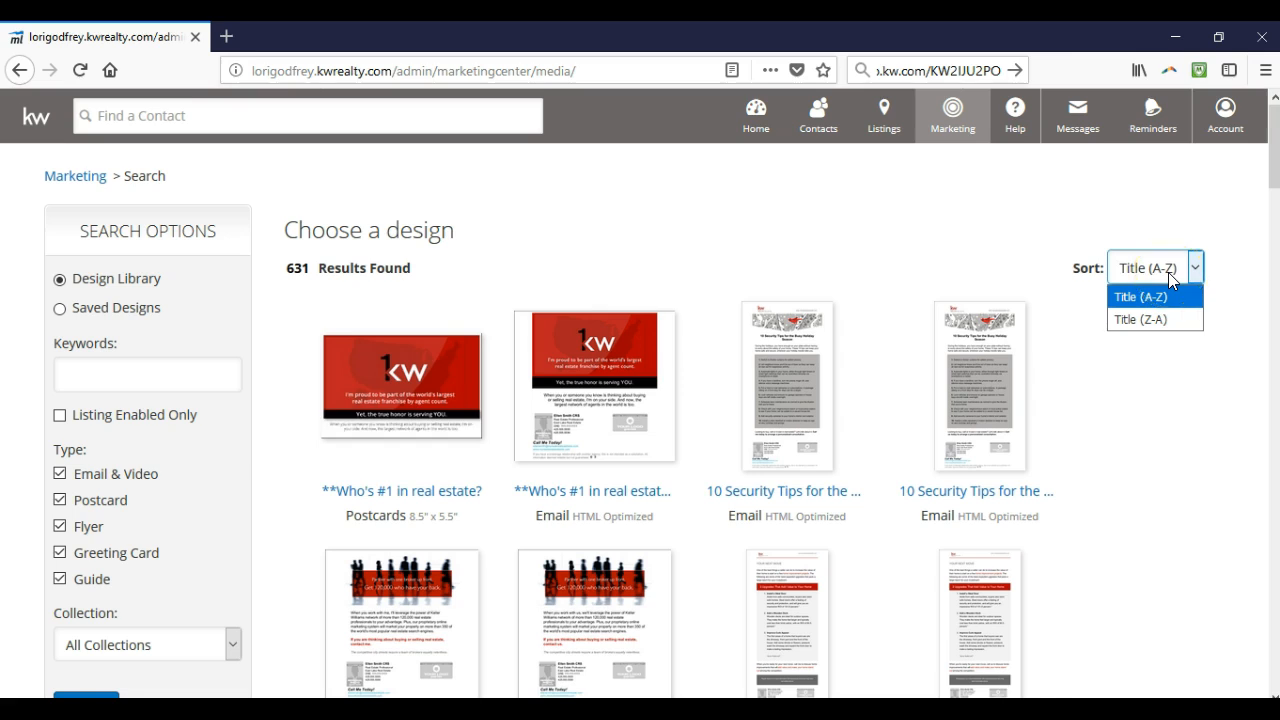
left_click(1169, 271)
left_click(201, 386)
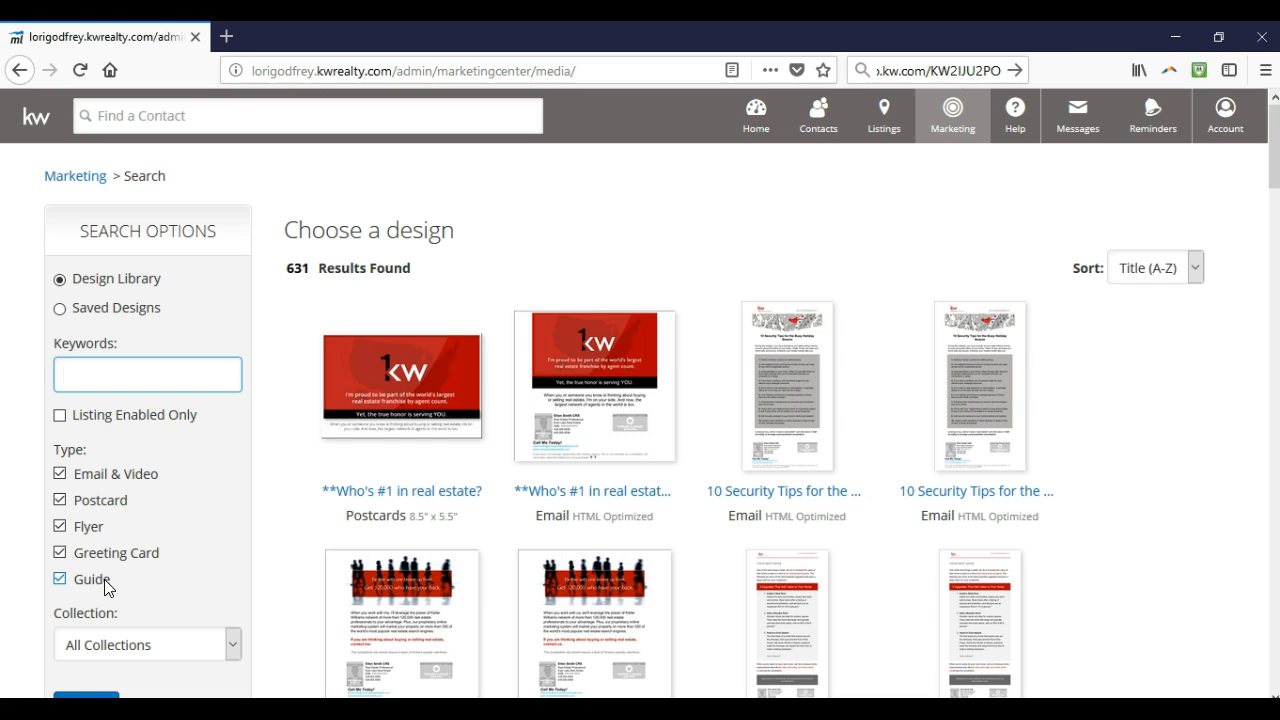
left_click(121, 651)
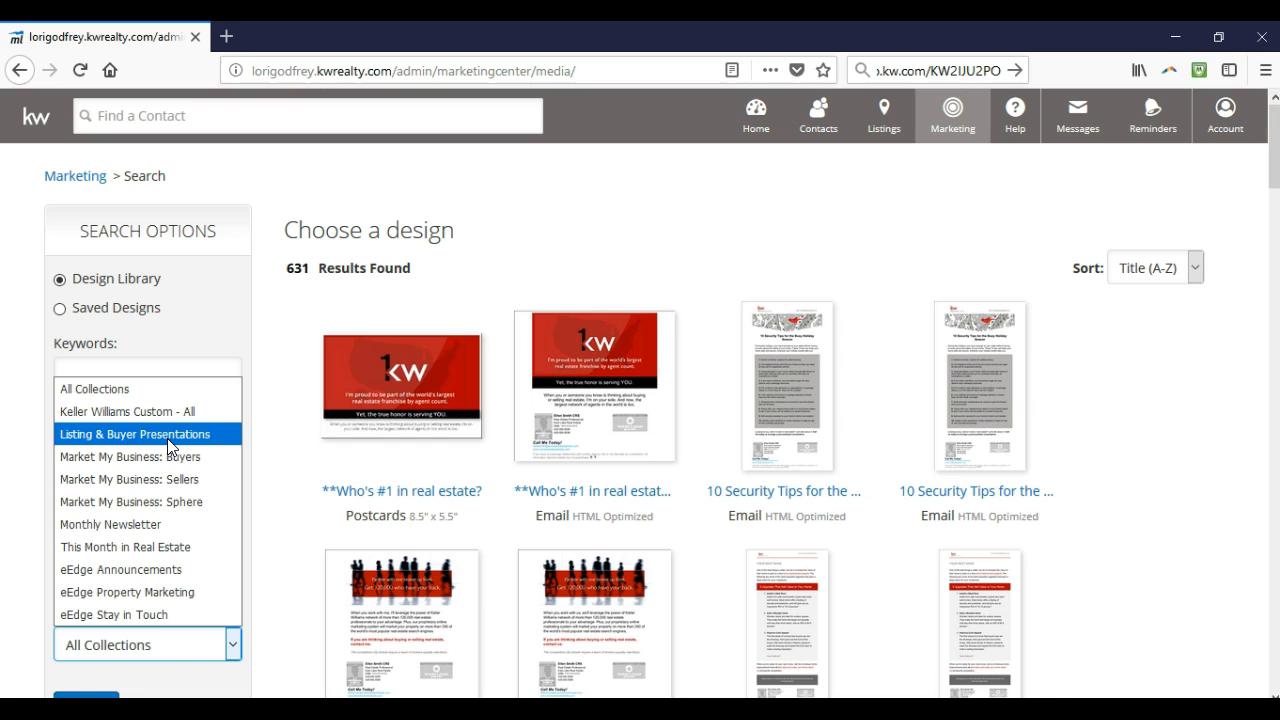
left_click(269, 510)
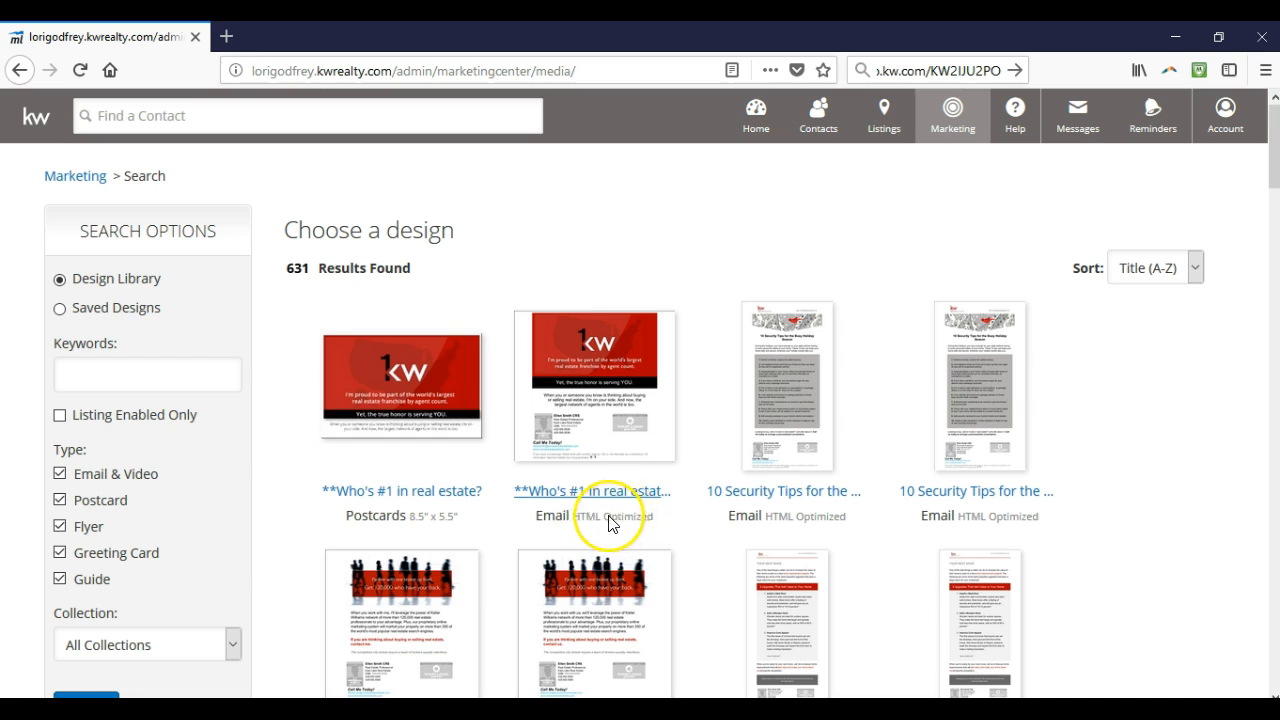
Open the HTML Optimized email design **Who's #1 in real estate?** and examine its full preview down to the contact details.
left_click(629, 432)
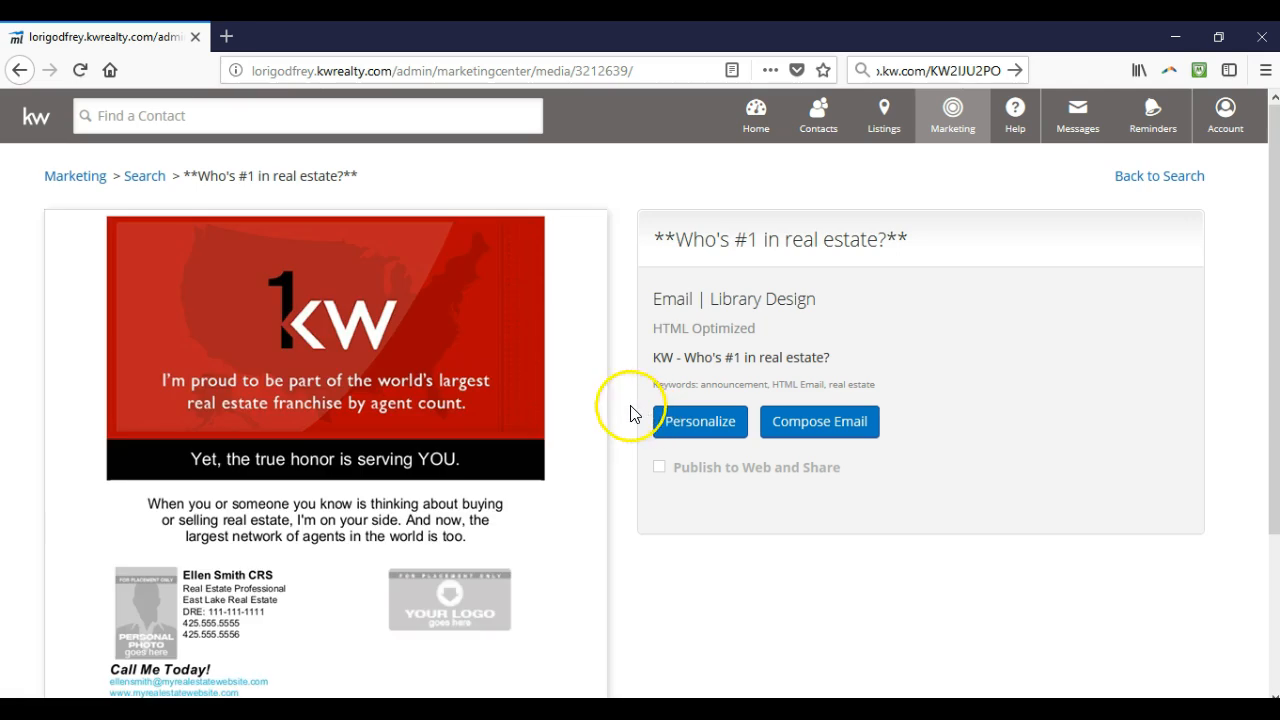
scroll(628, 371, "down", 2)
scroll(628, 365, "up", 2)
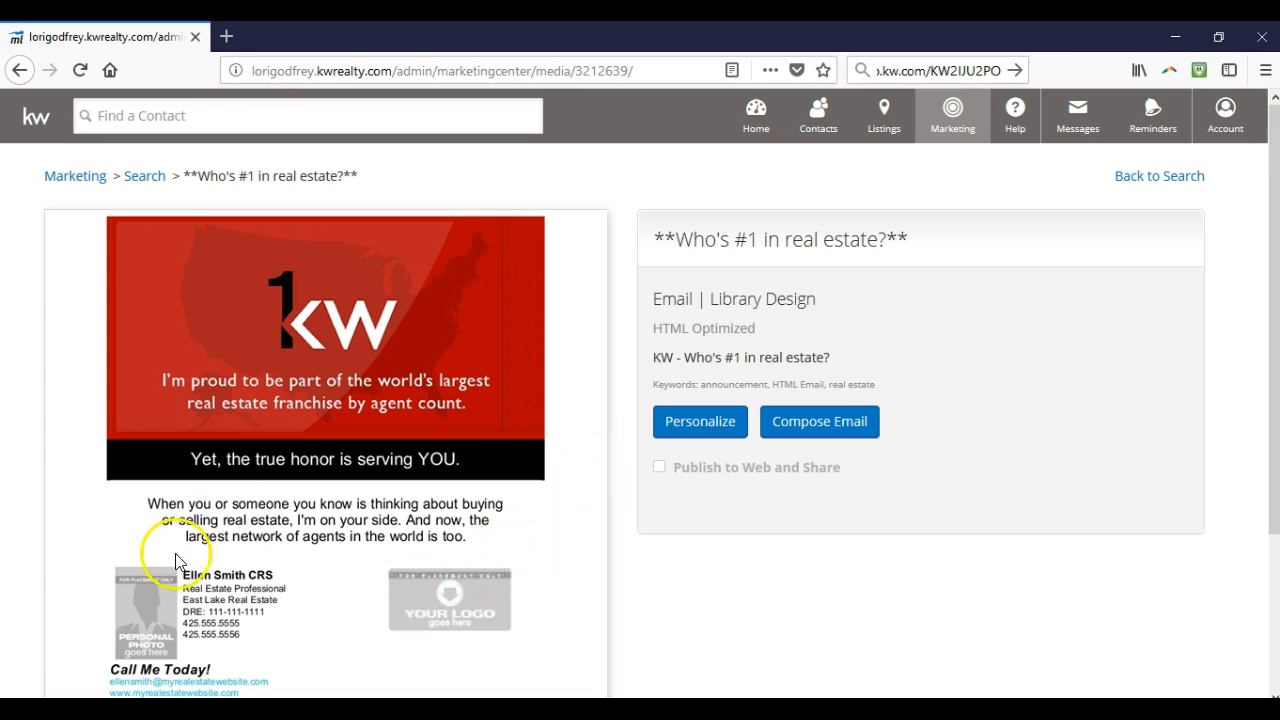
scroll(260, 630, "down", 2)
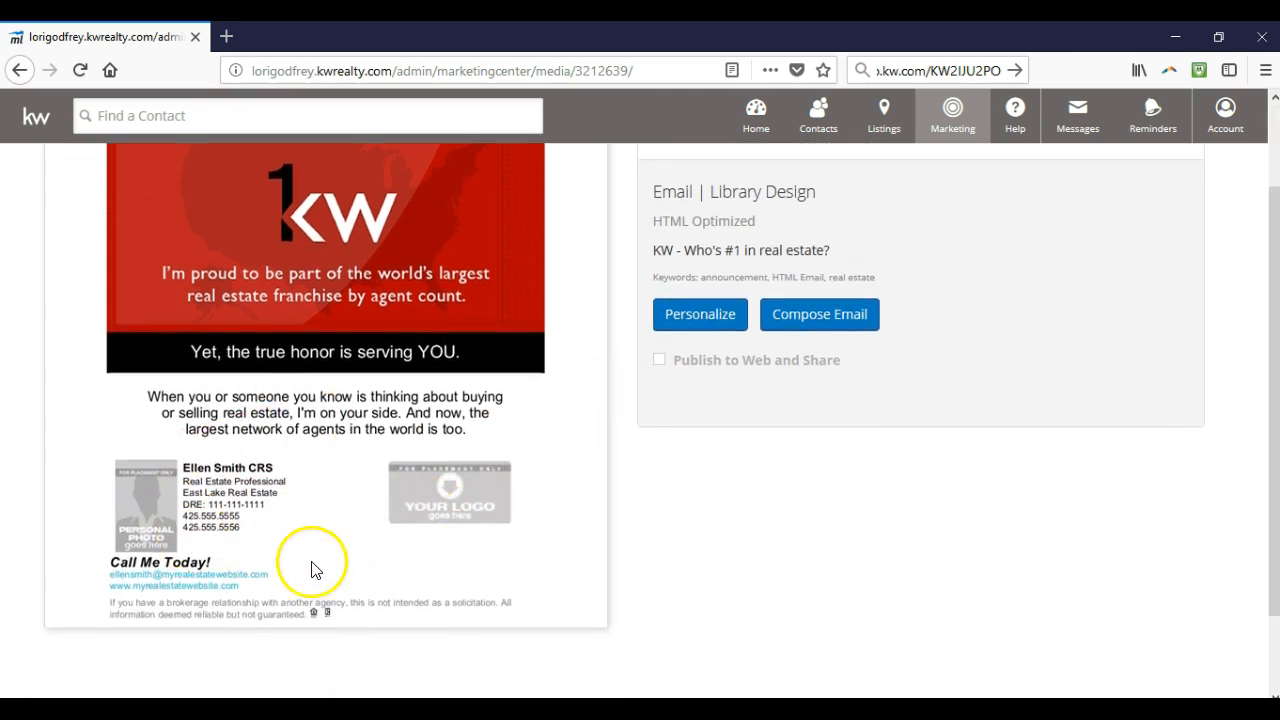
Show the account administration options, including My Account.
left_click(1229, 130)
left_click(1058, 302)
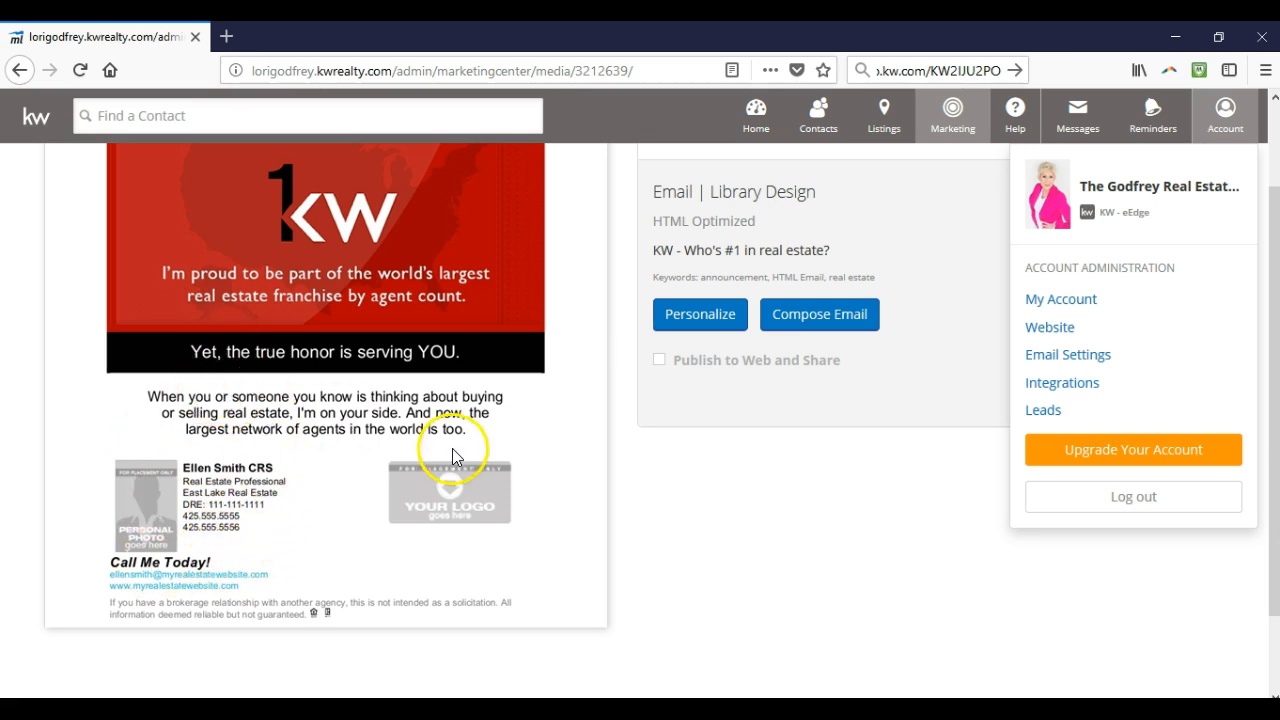
Close the account options, open the **Who's #1 in real estate?** design for personalization, and check its contact details.
left_click(765, 578)
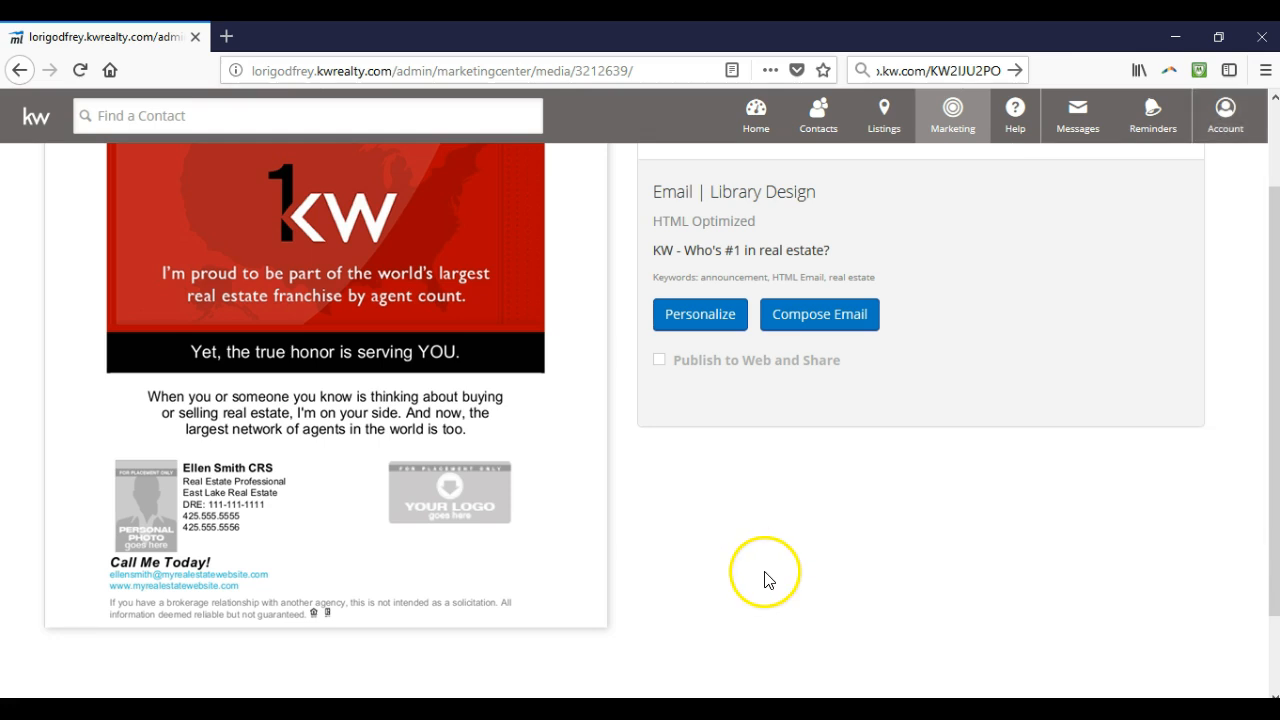
left_click(725, 321)
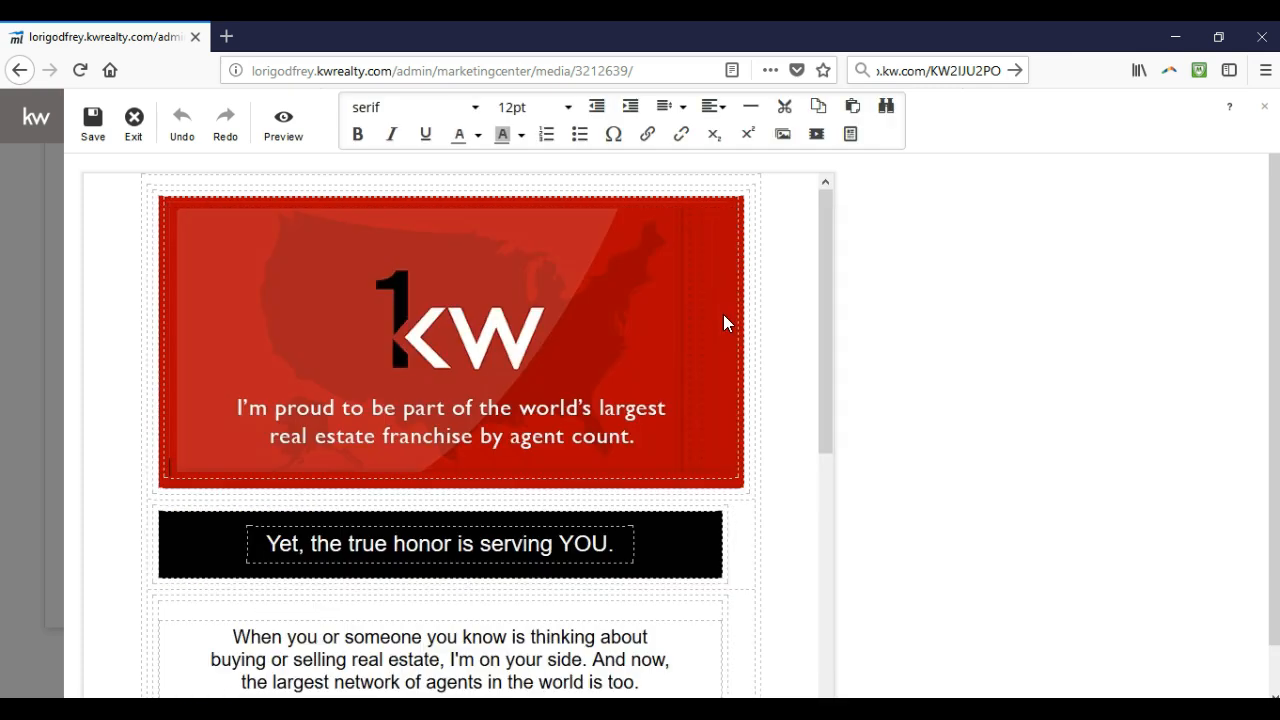
scroll(725, 321, "down", 5)
scroll(725, 322, "down", 2)
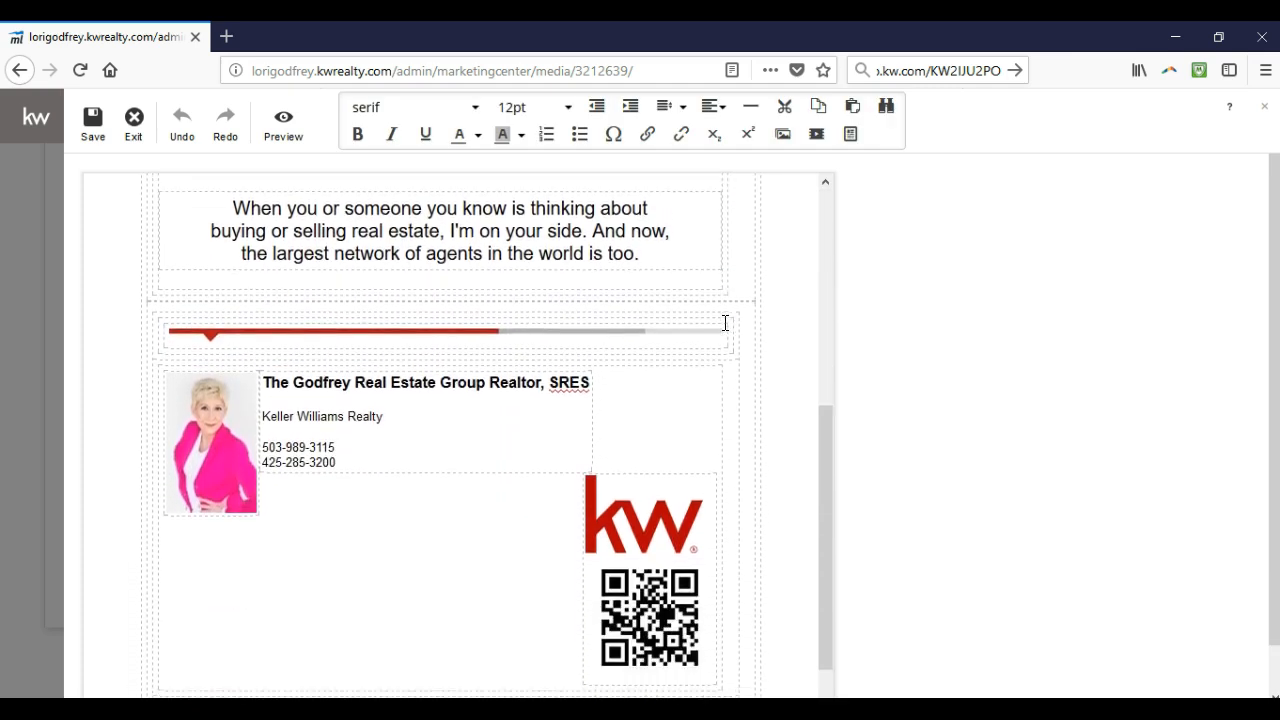
scroll(723, 323, "up", 5)
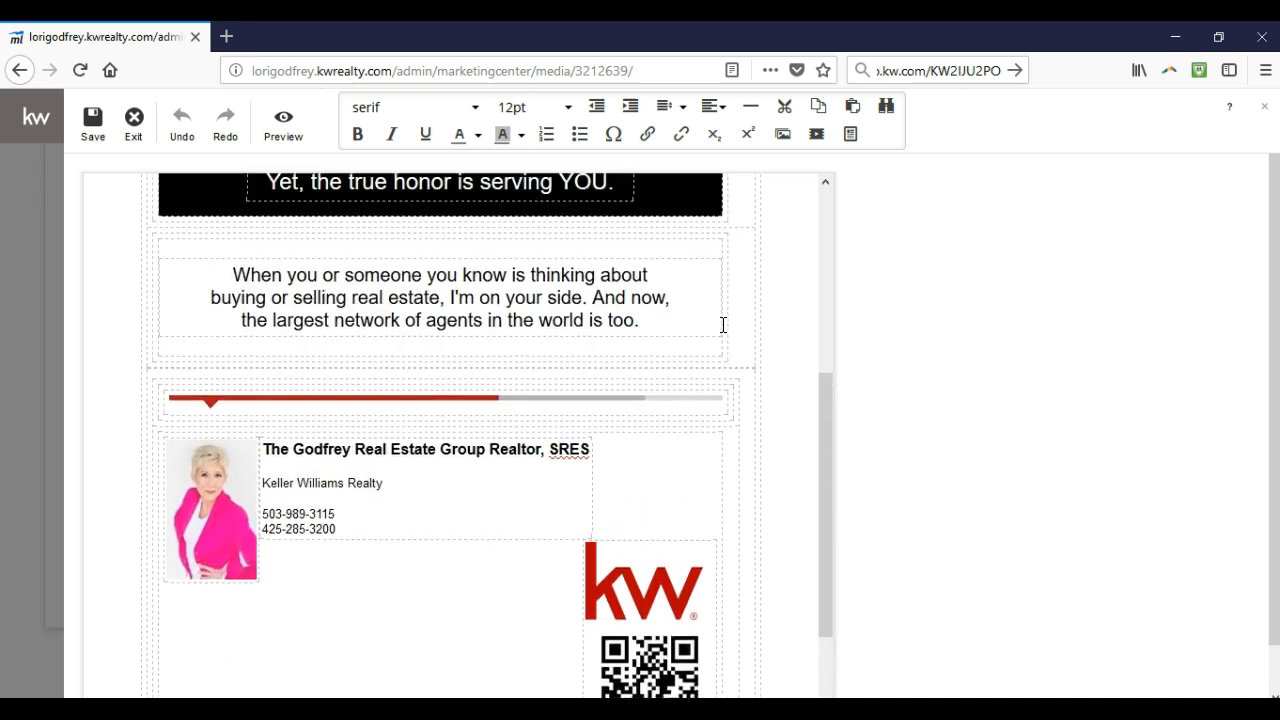
scroll(717, 338, "up", 3)
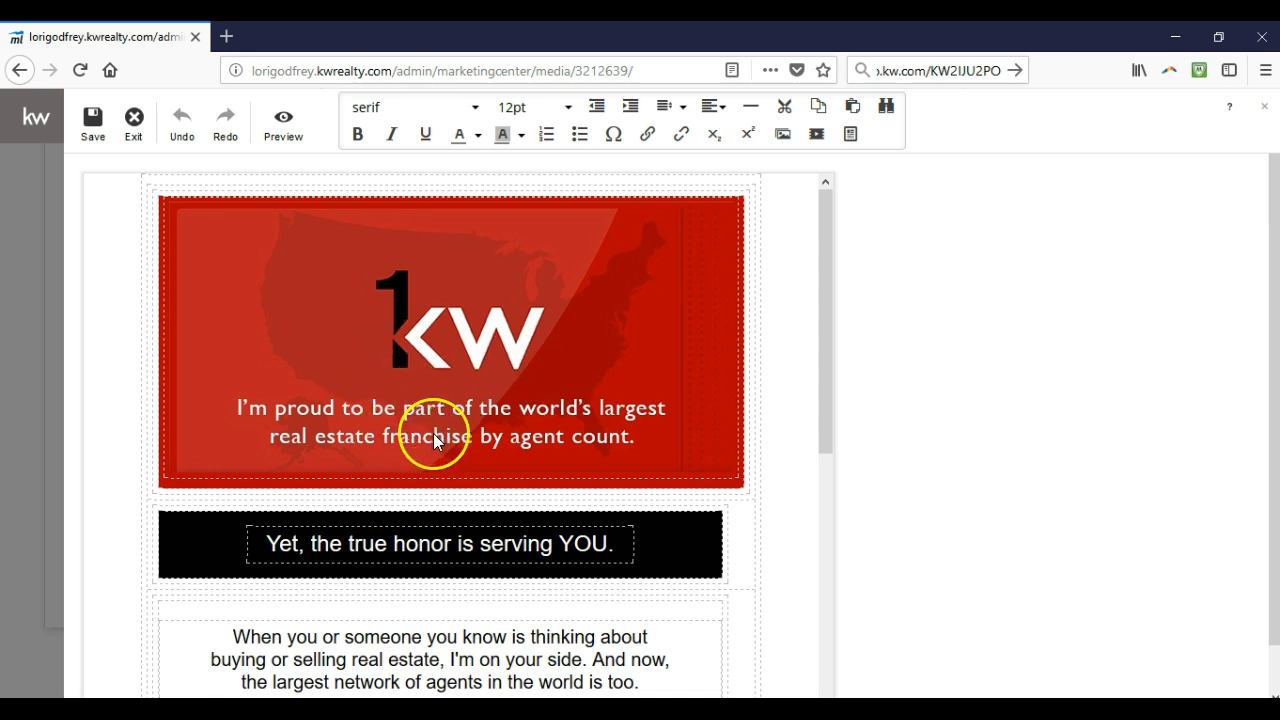
Review the image replacement options for the red banner: the My Images and Stock libraries and the image upload with file selection.
double_click(519, 431)
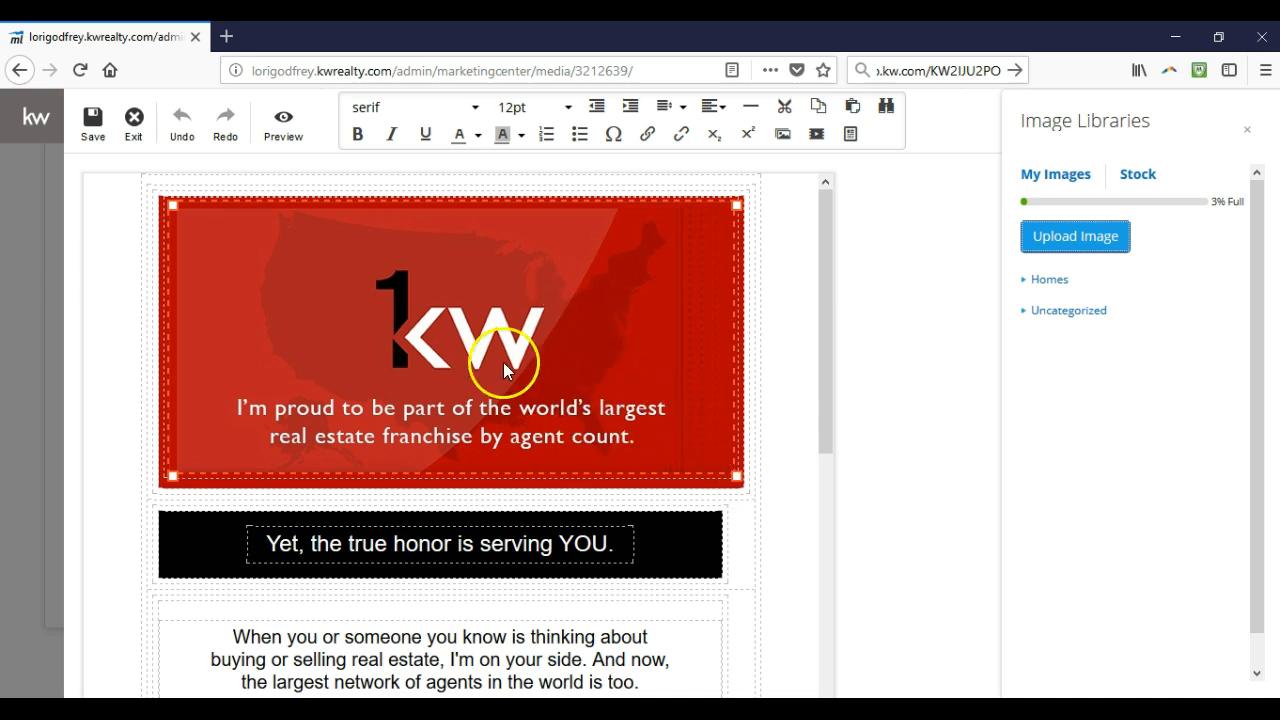
left_click(1129, 230)
left_click(1140, 176)
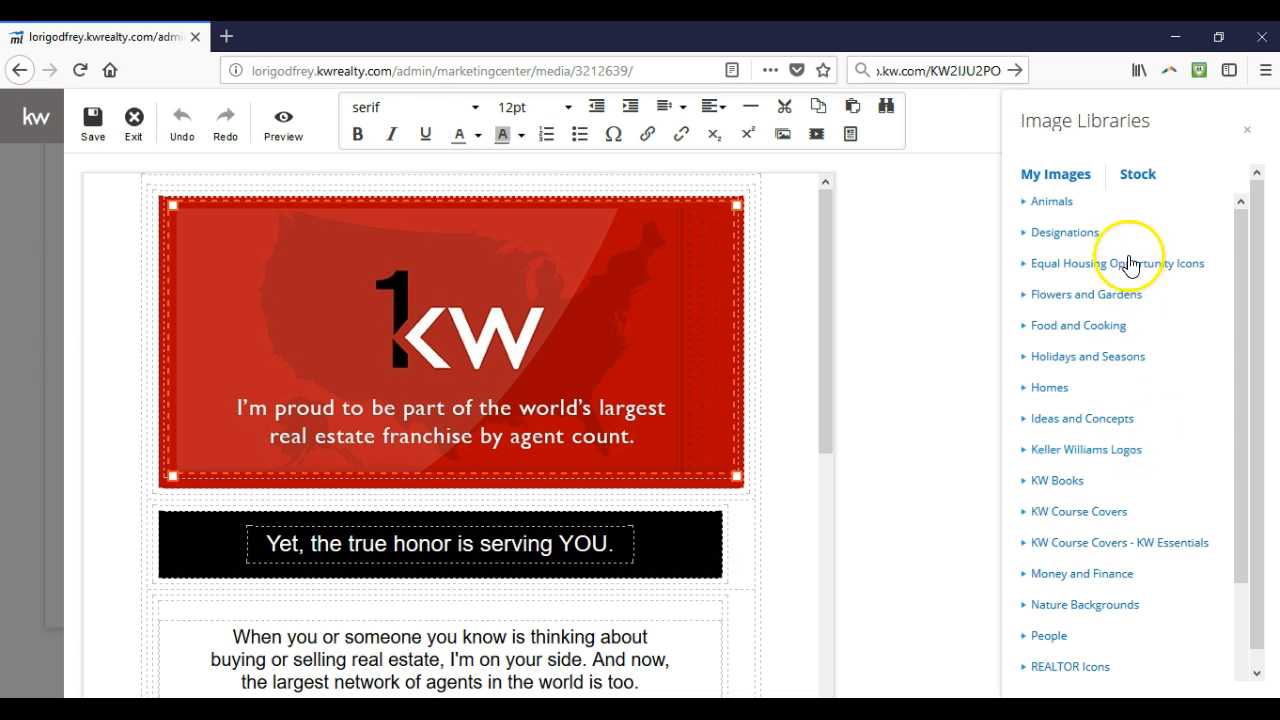
left_click(1080, 176)
left_click(1075, 240)
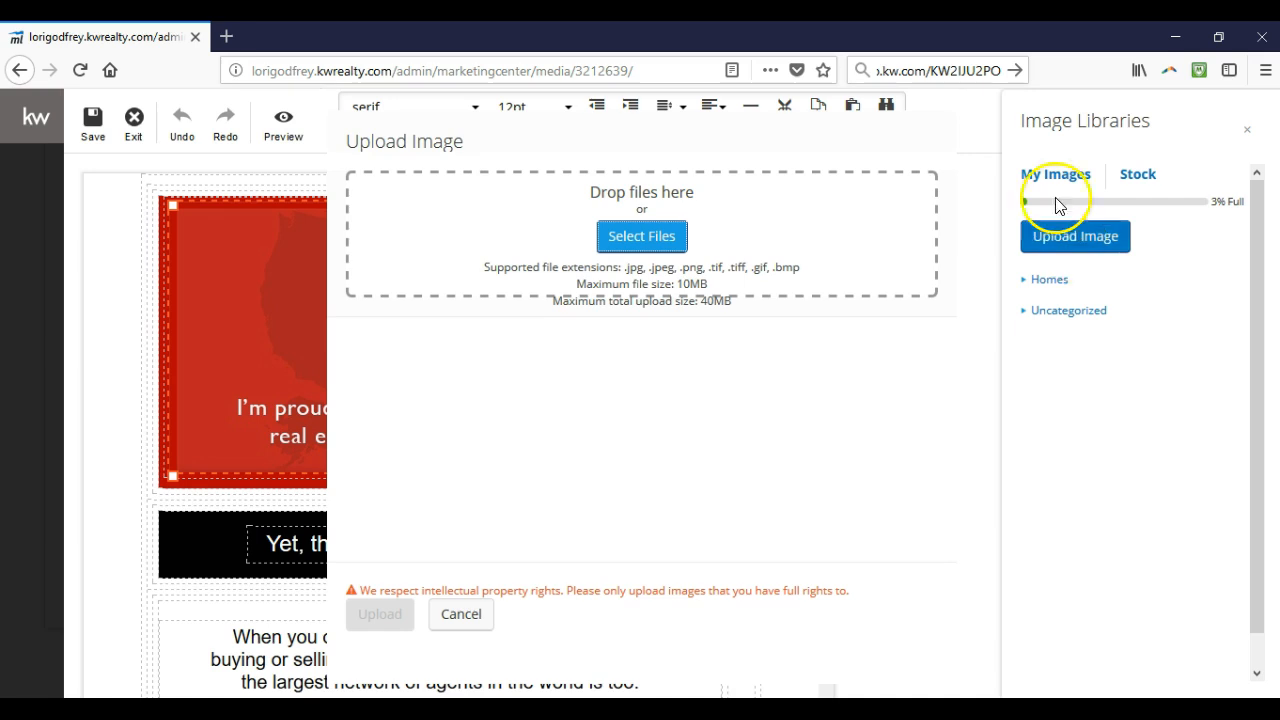
left_click(668, 244)
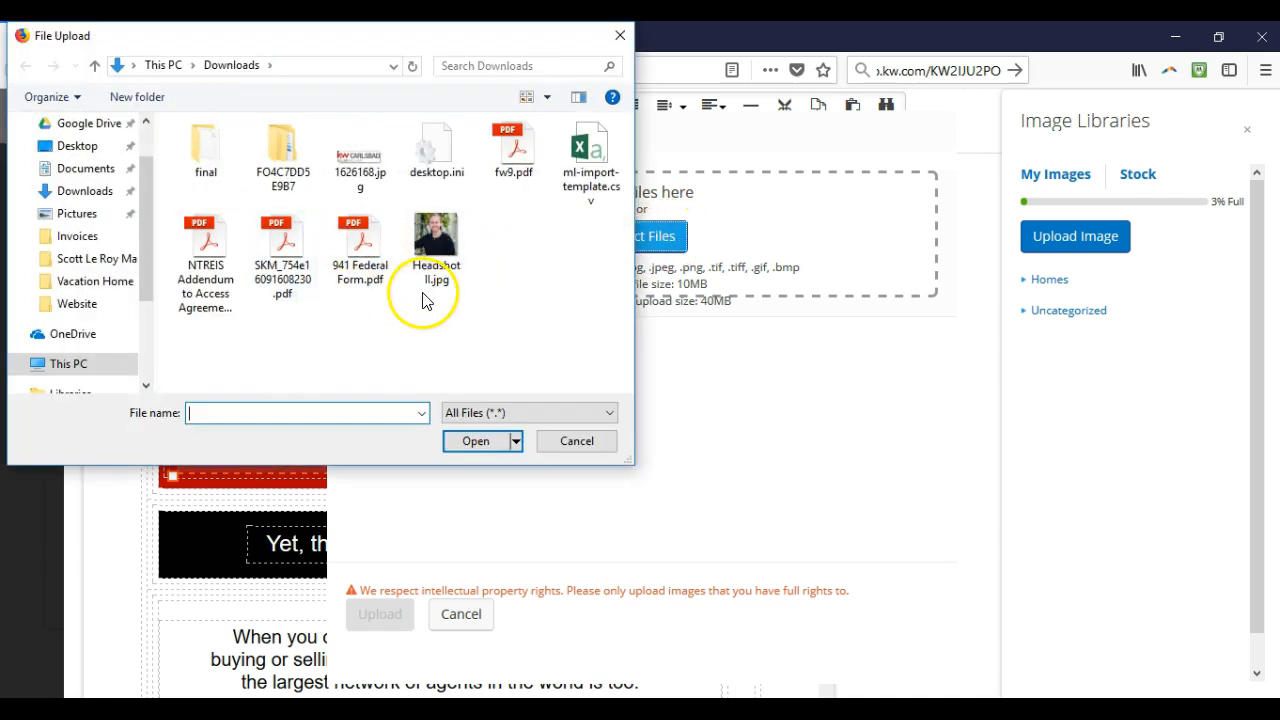
left_click(621, 37)
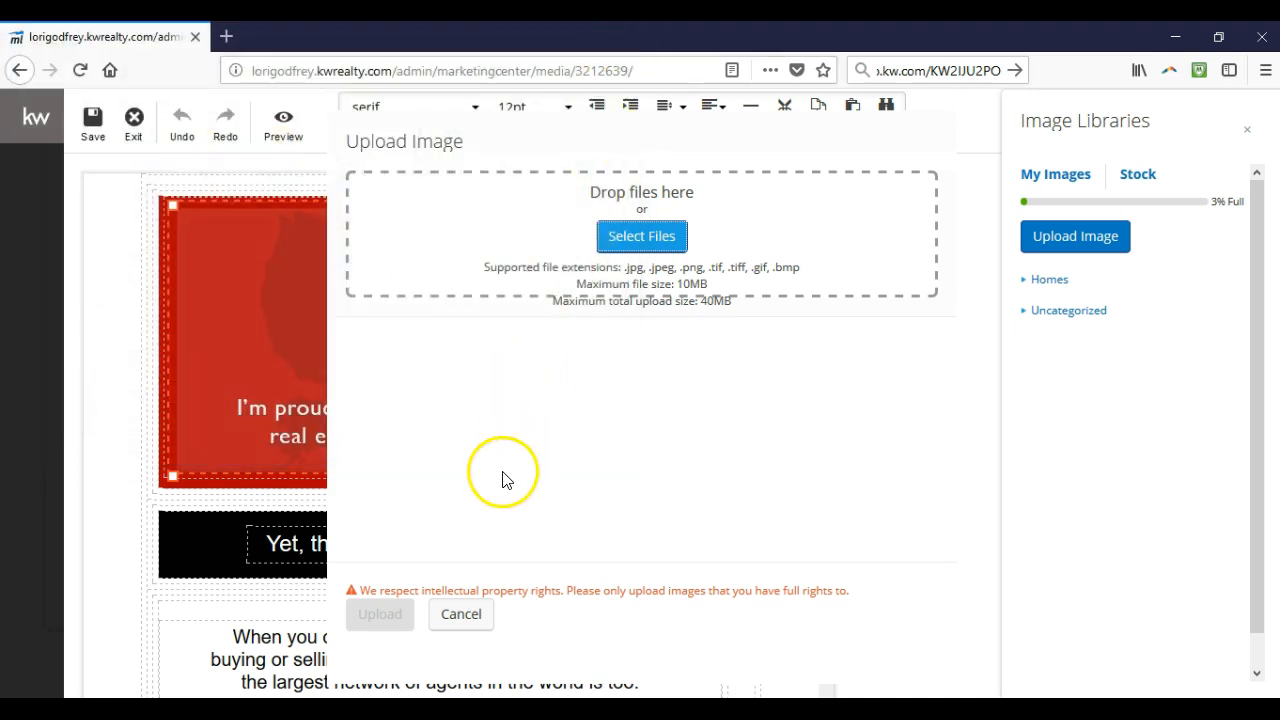
left_click(461, 614)
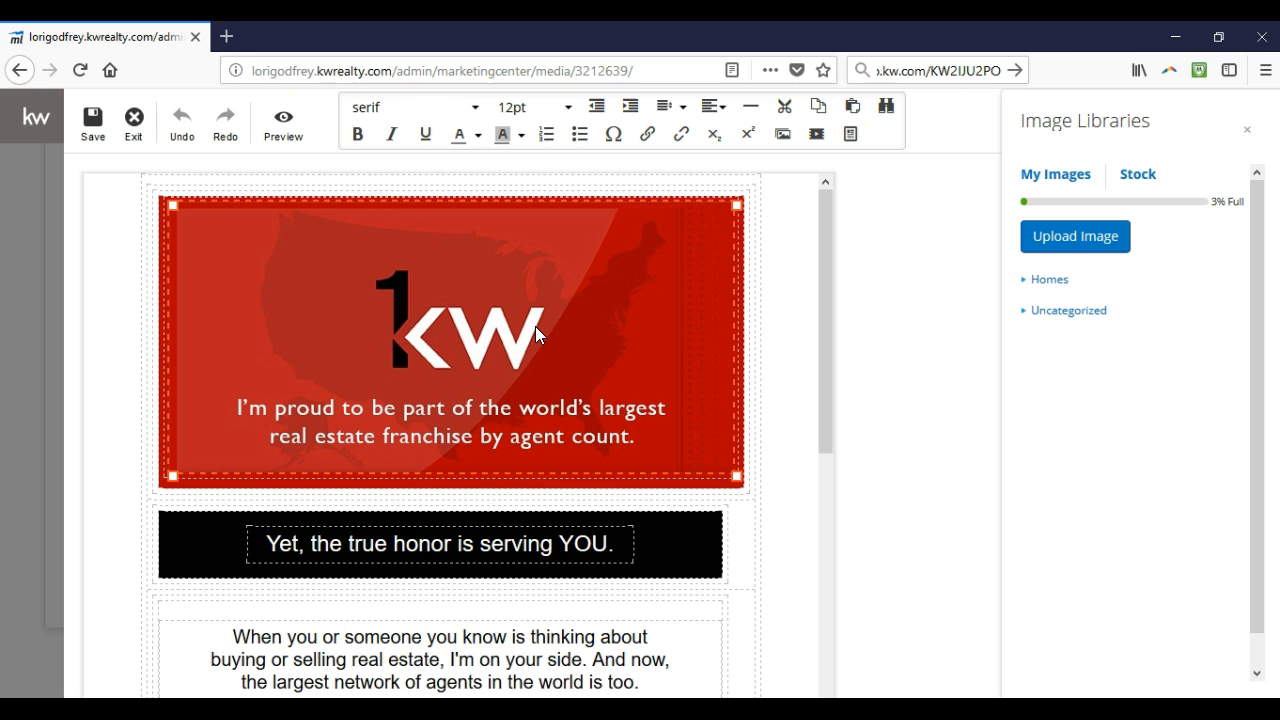
Delete the red KW banner image from the email design and undo the deletion.
key("Delete")
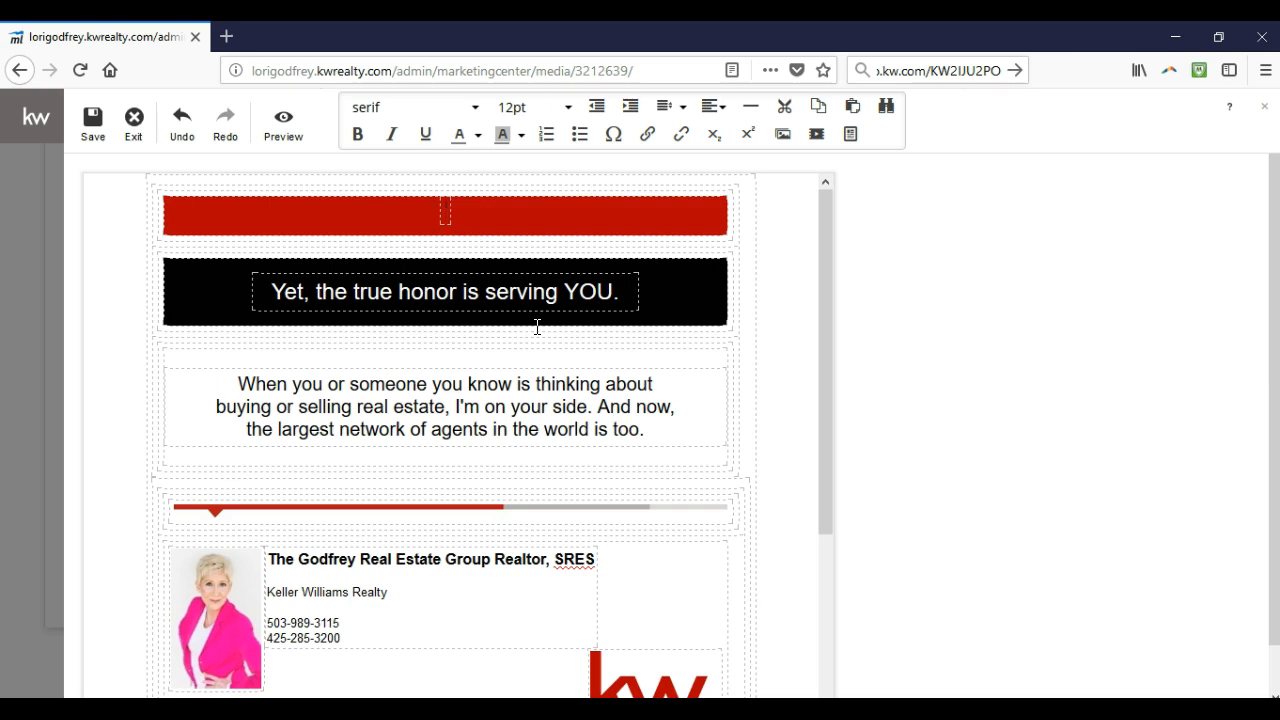
left_click(183, 130)
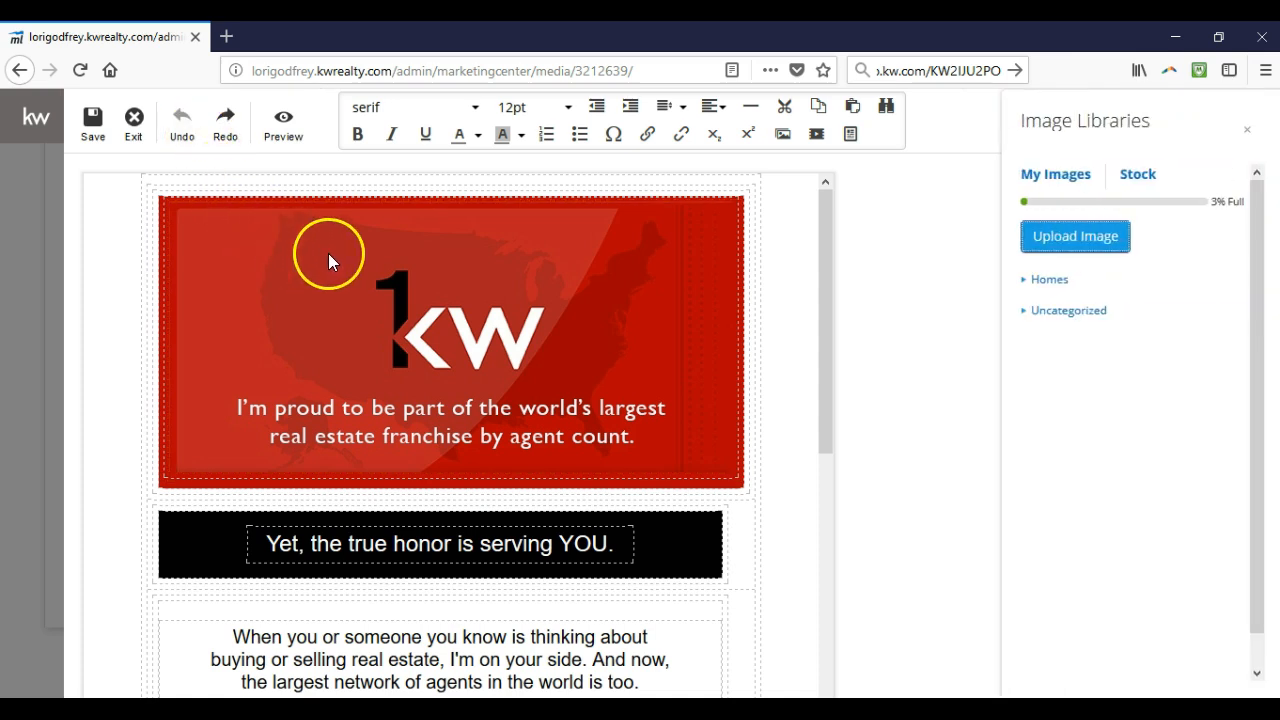
Replace the text in the black bar with "Scott Le Roy Marketing" and center it.
left_click(561, 542)
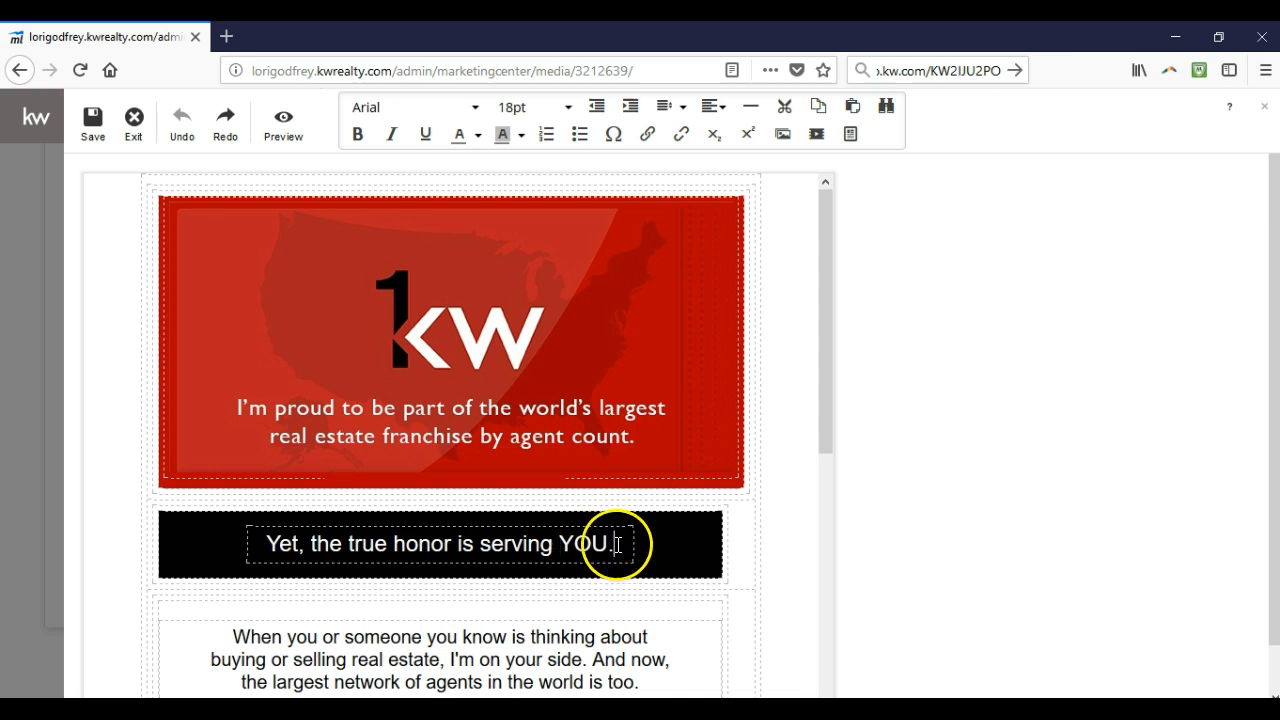
left_click_drag(617, 544, 243, 534)
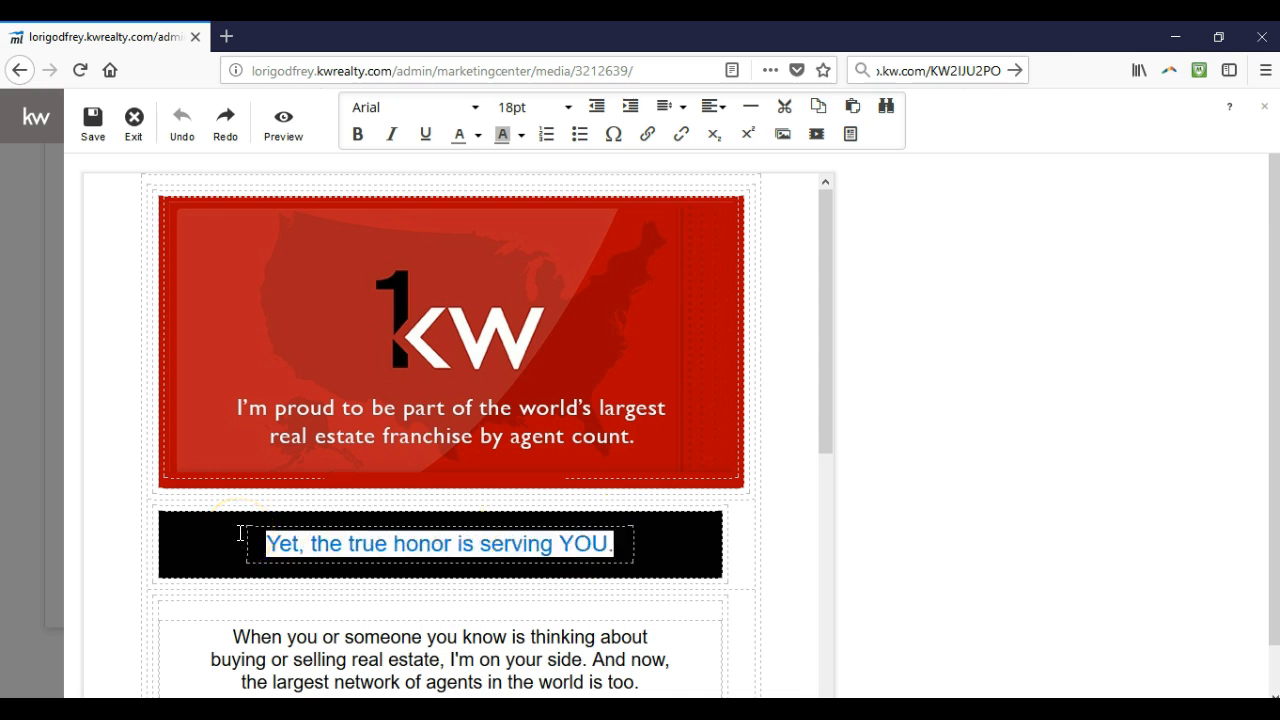
type("Scott Le Roy Marketing")
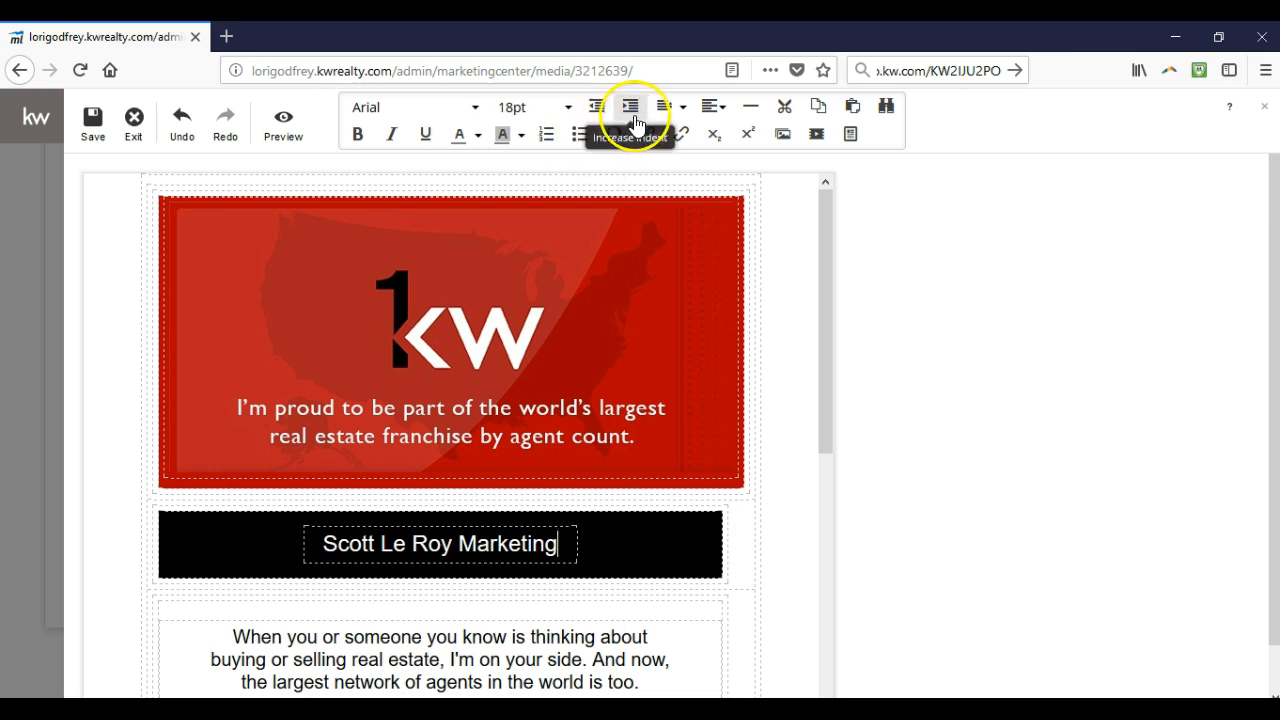
left_click(703, 118)
left_click(710, 170)
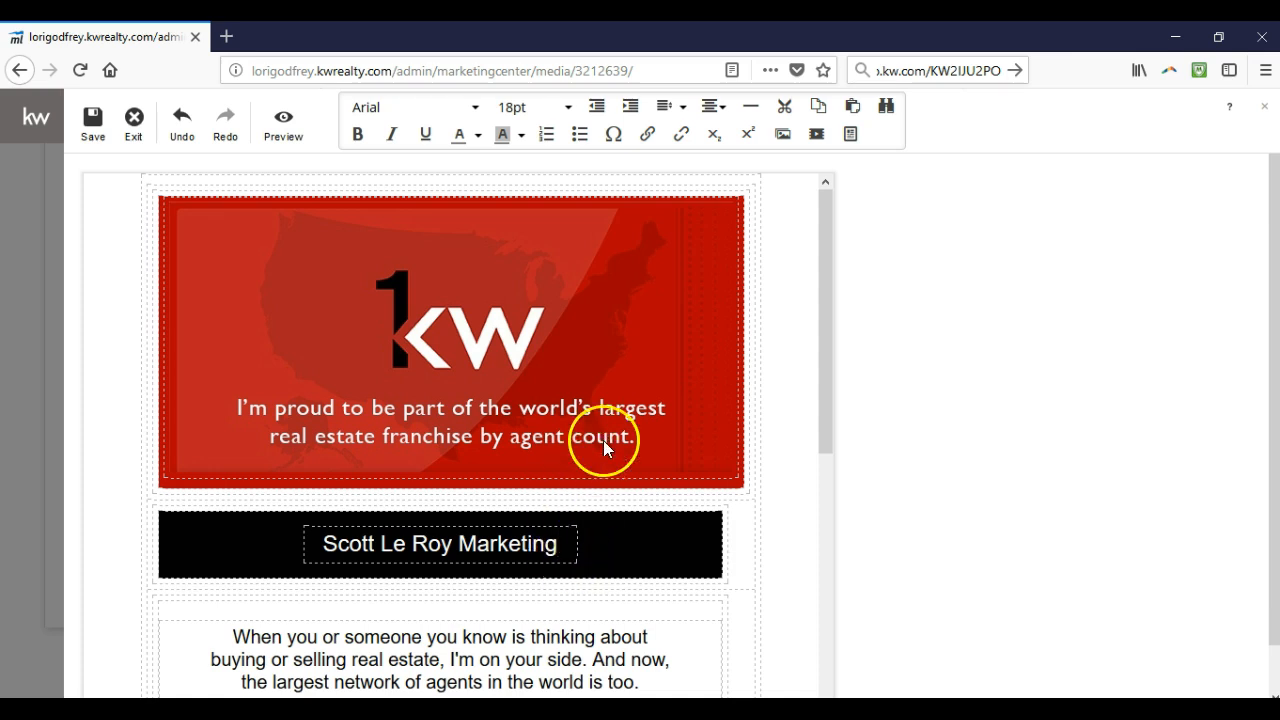
Delete the whole paragraph about buying or selling real estate beneath the black bar.
scroll(603, 440, "down", 2)
left_click_drag(643, 575, 229, 535)
key("BackSpace")
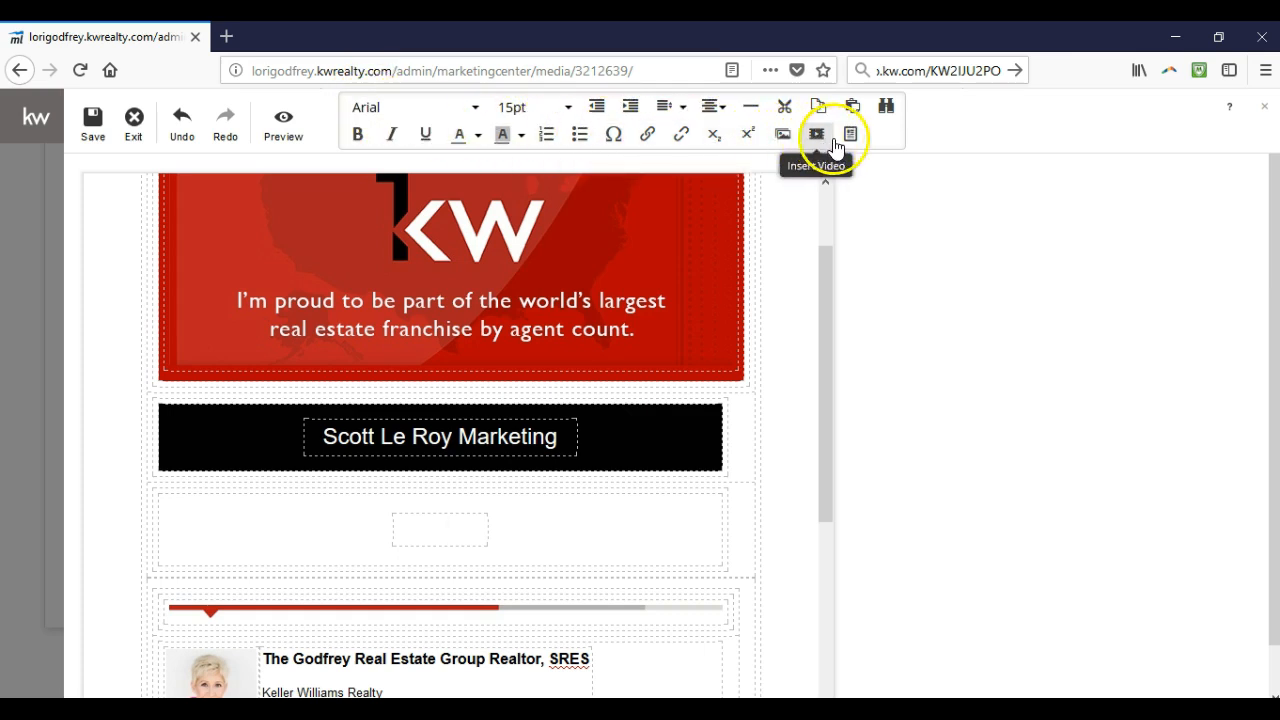
Insert the stock image Path in Fall from Nature Backgrounds into the empty block below the black bar and enlarge it.
left_click(782, 136)
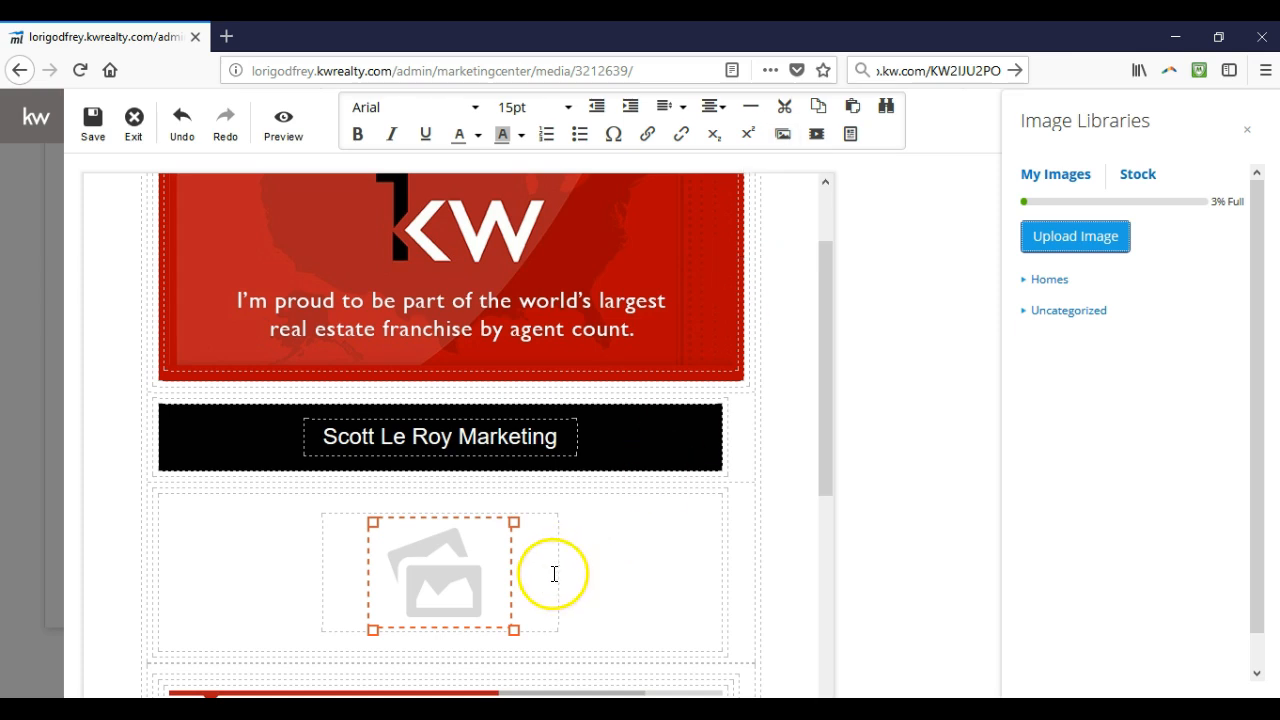
left_click(1116, 249)
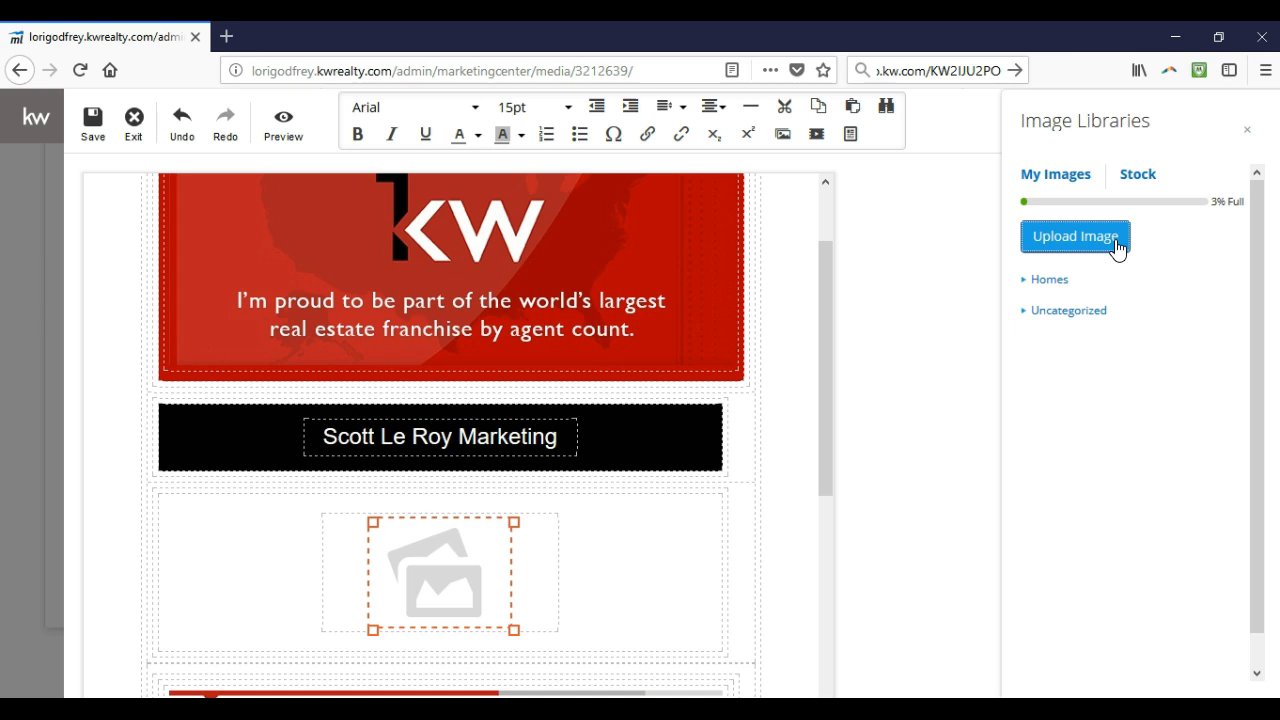
left_click(1136, 186)
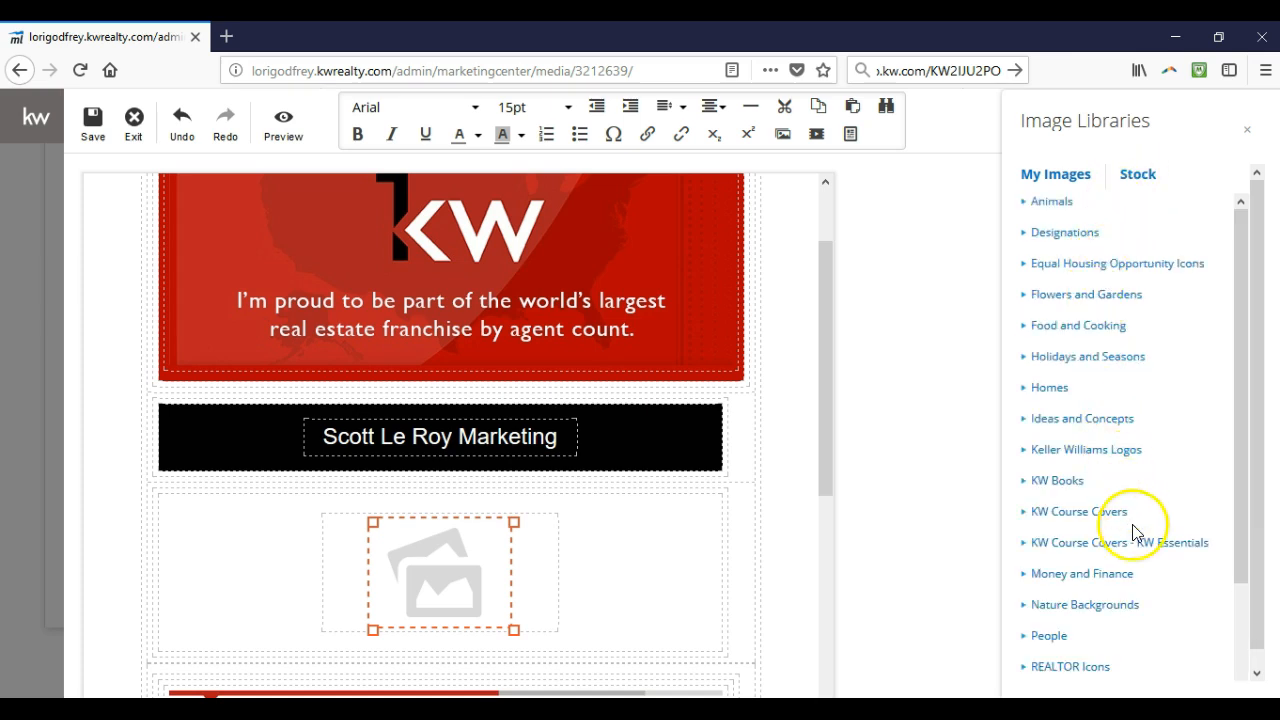
left_click(1032, 606)
scroll(1057, 535, "down", 4)
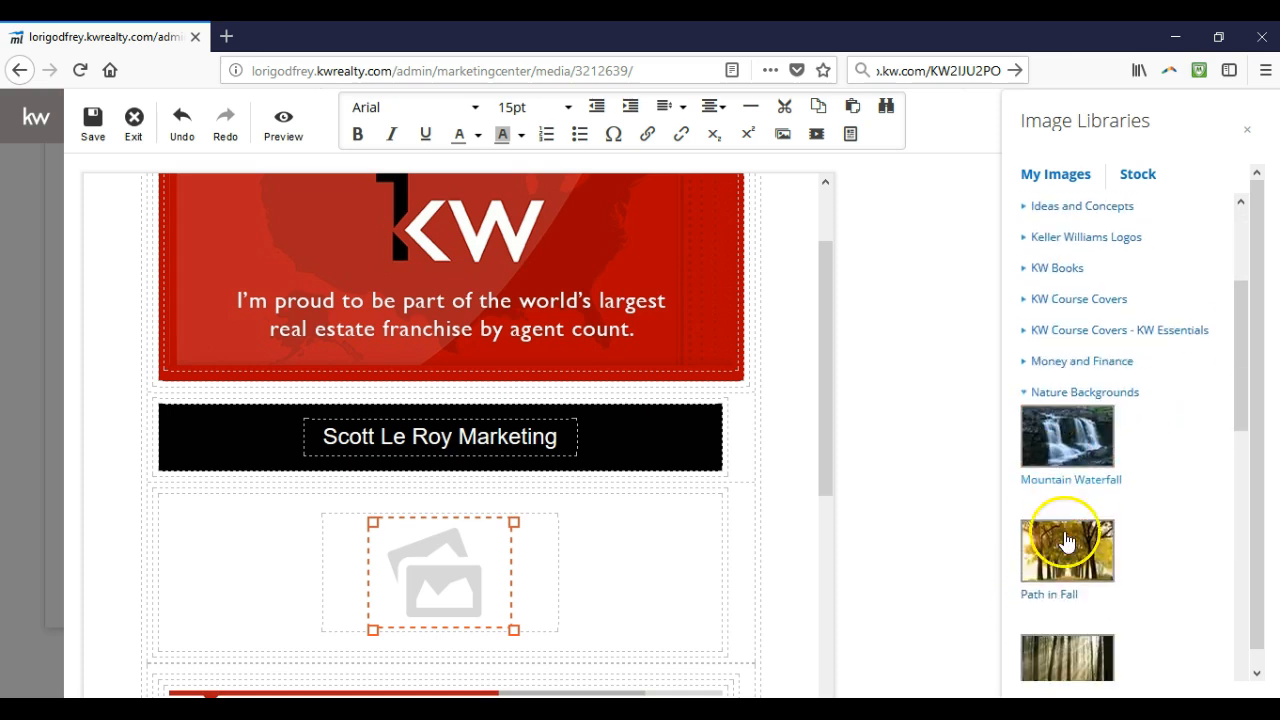
left_click(1070, 549)
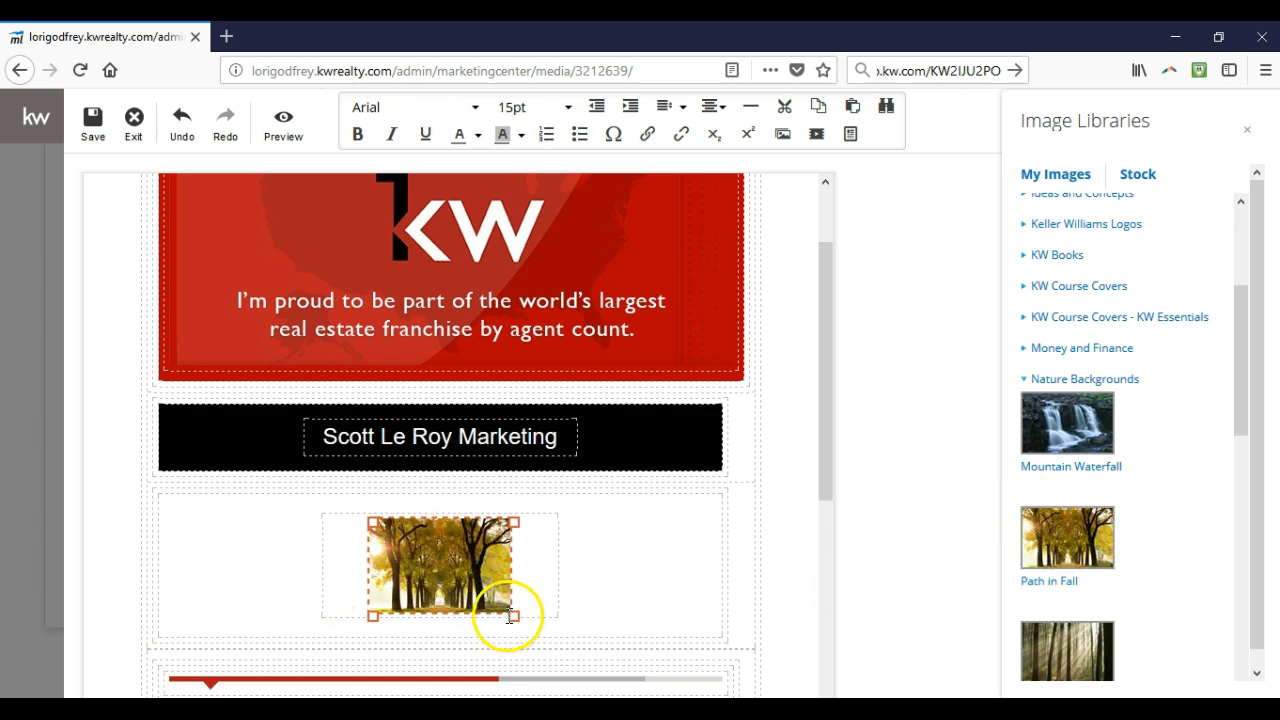
left_click_drag(513, 613, 734, 672)
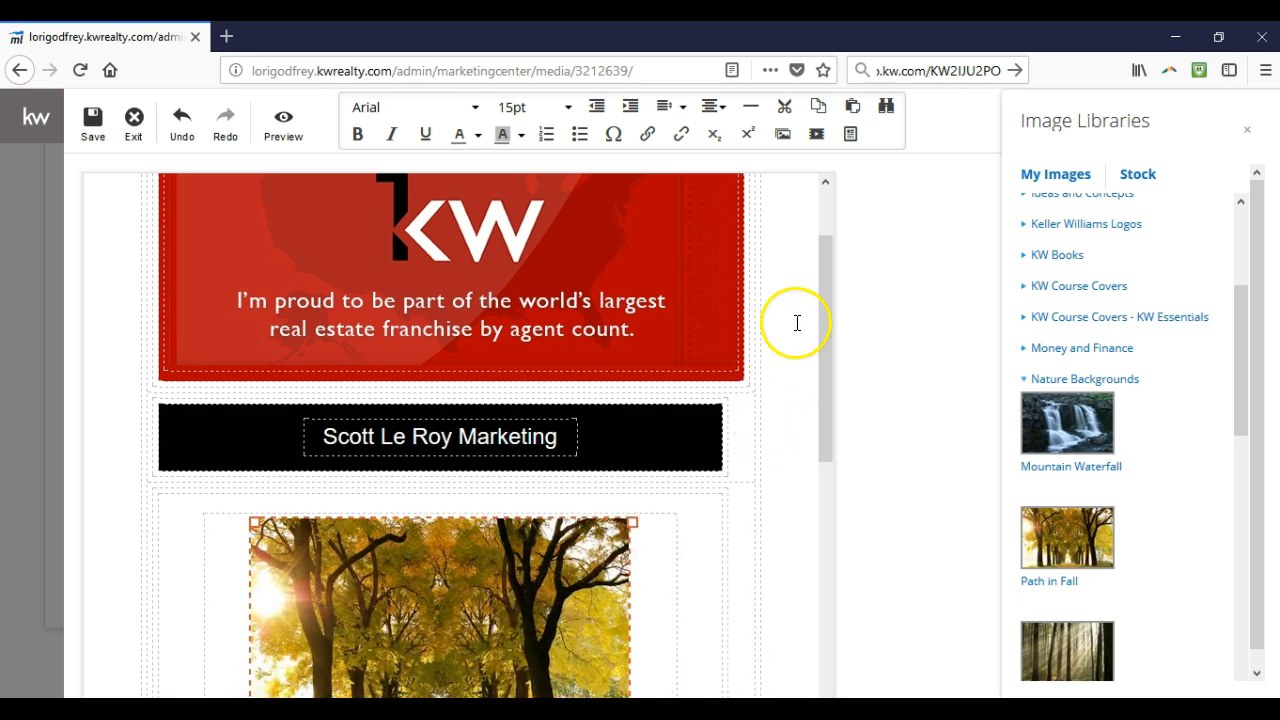
scroll(794, 320, "down", 4)
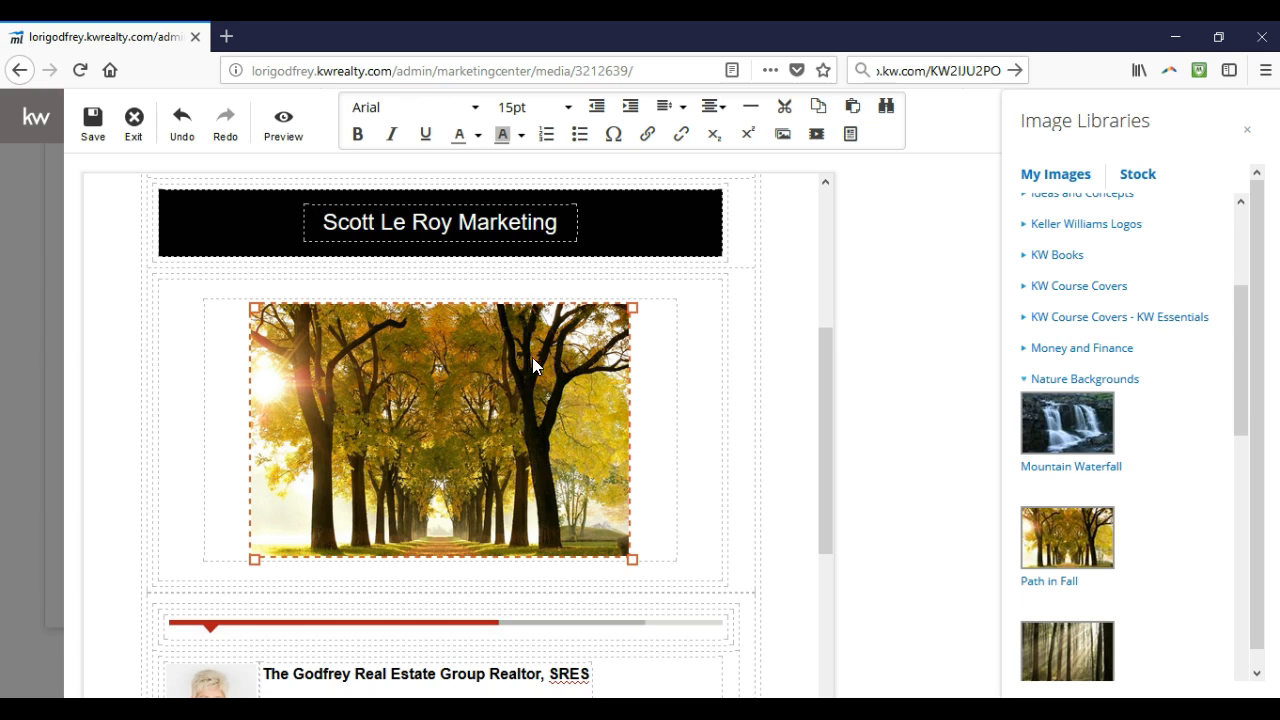
Delete the Path in Fall image from the block below the black bar.
left_click(643, 369)
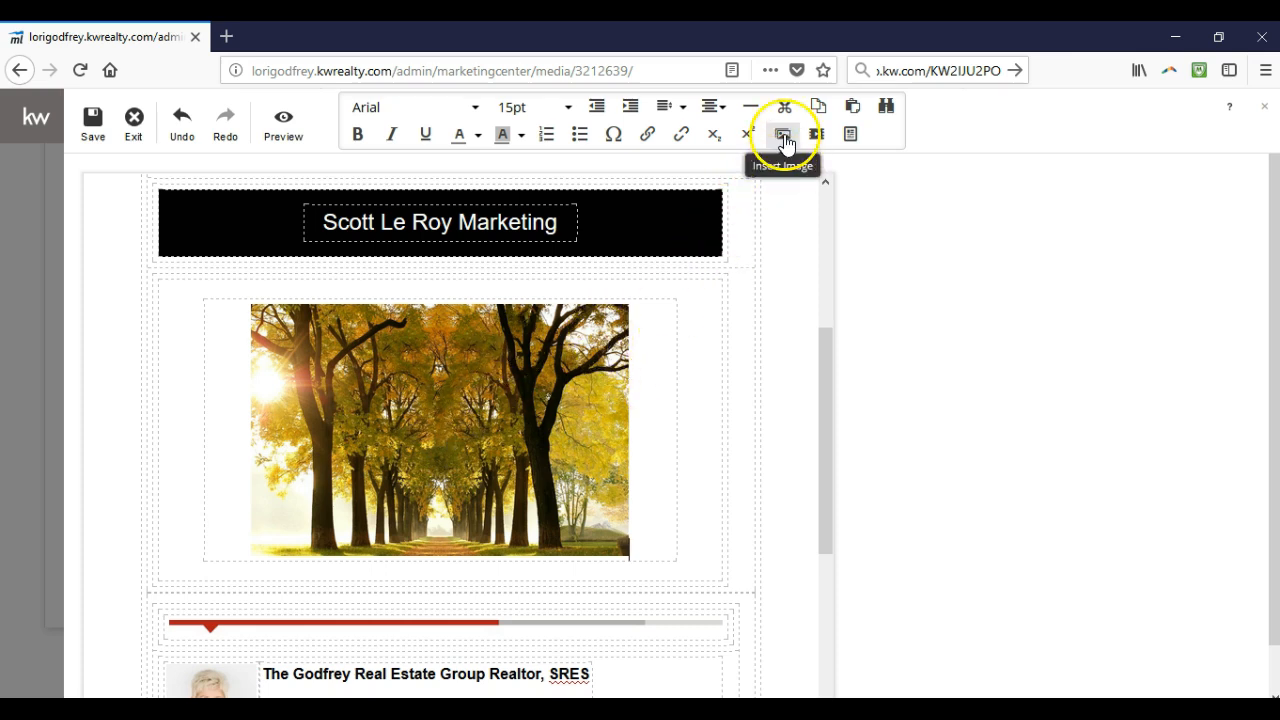
left_click(507, 410)
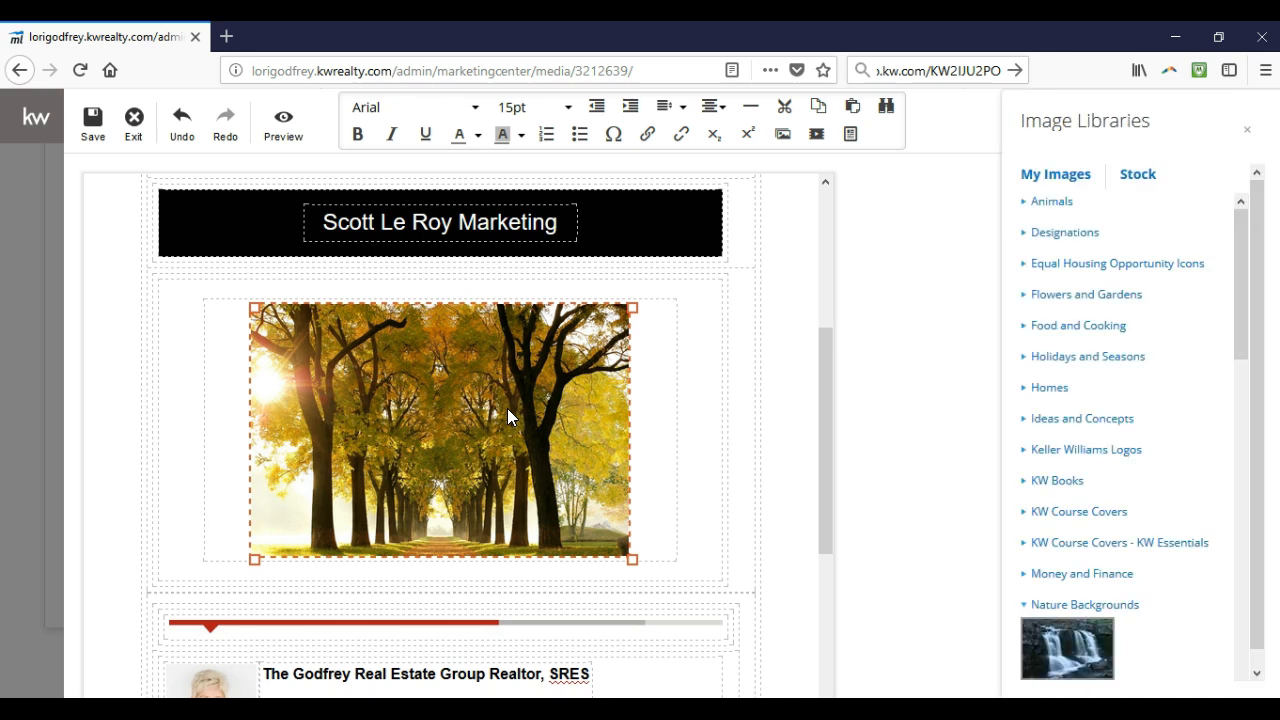
key("Delete")
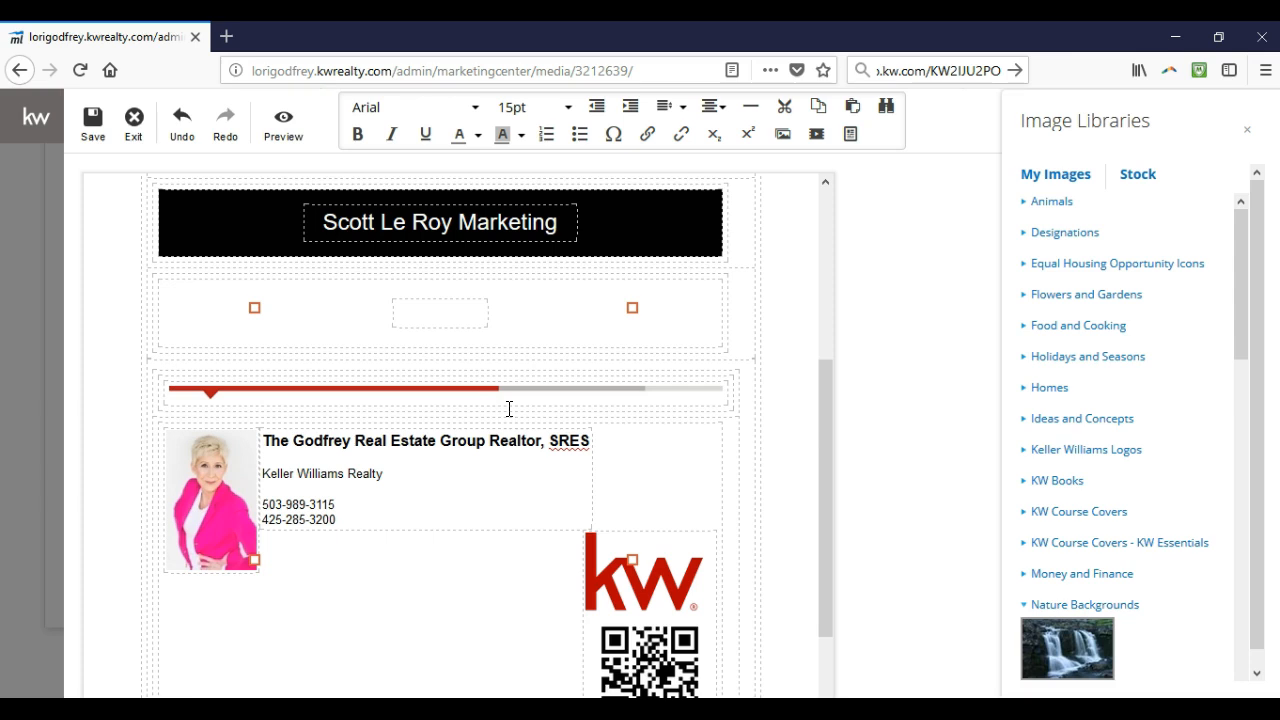
Insert a video placeholder into the emptied block below the black bar.
left_click(817, 146)
left_click(471, 323)
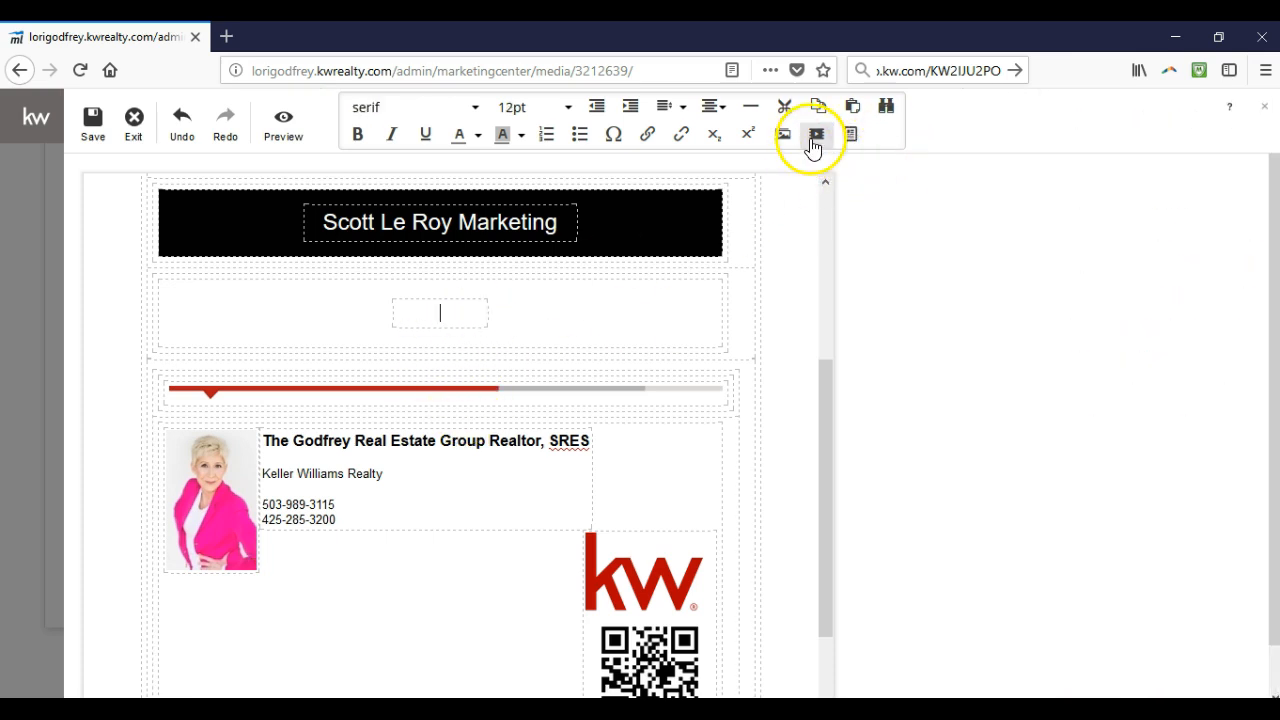
left_click(815, 140)
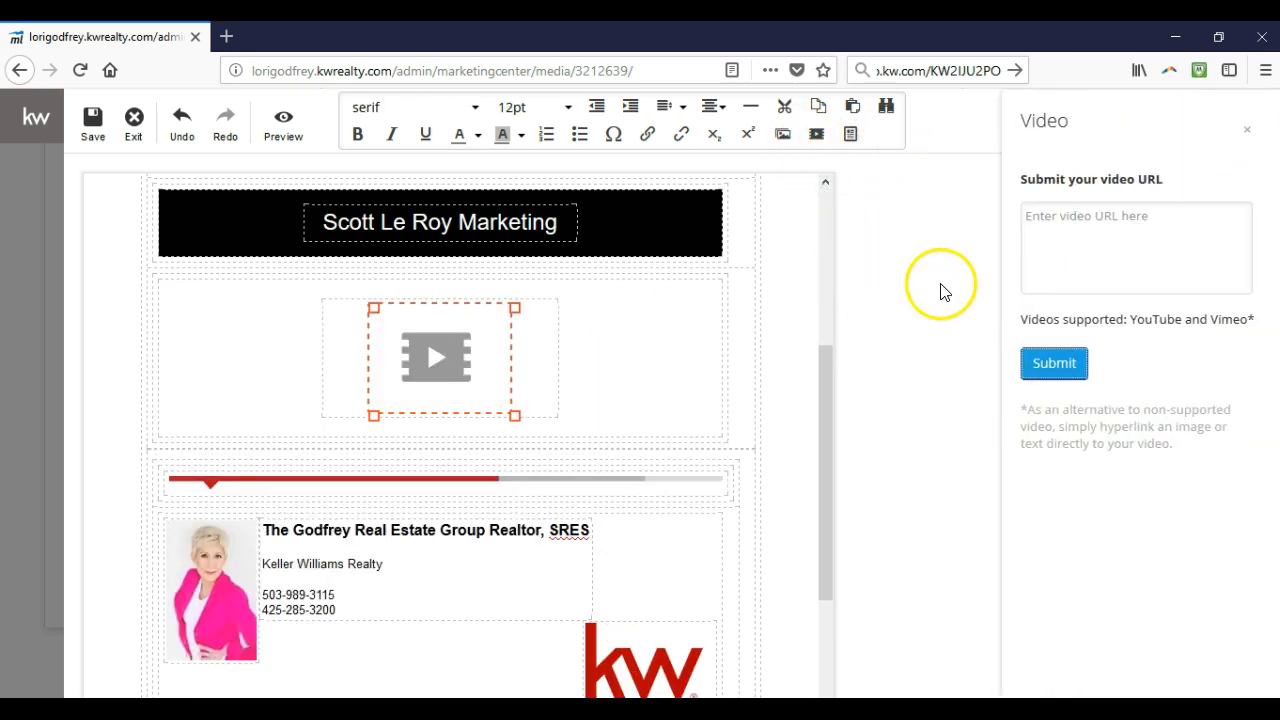
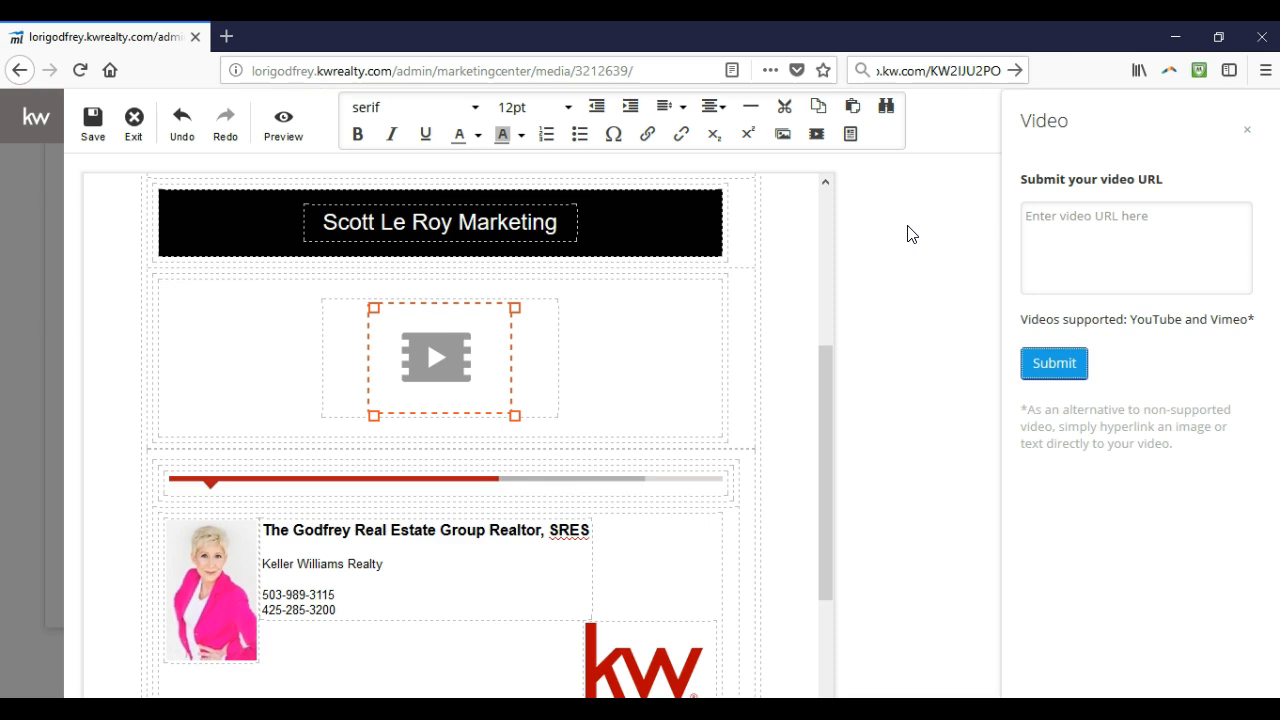
Open the Keller Williams channel at youtube.com/kellerwilliams in a new browser tab.
left_click(226, 36)
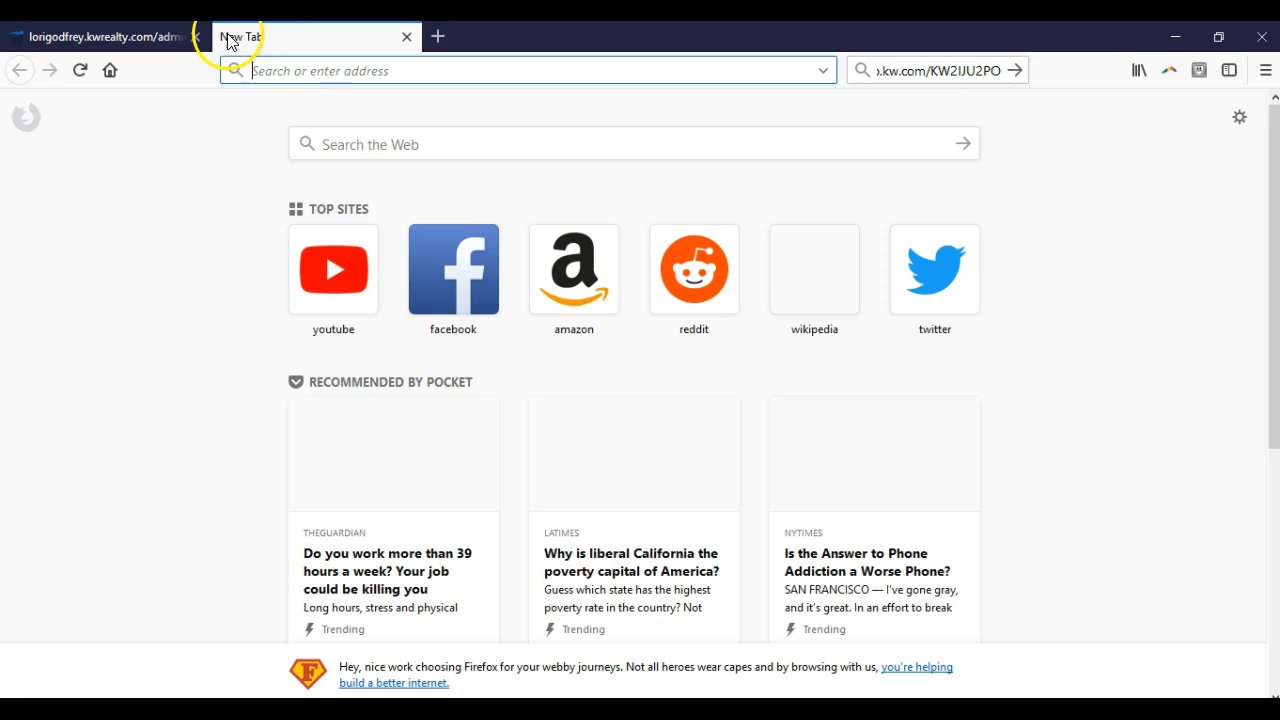
type("youtube")
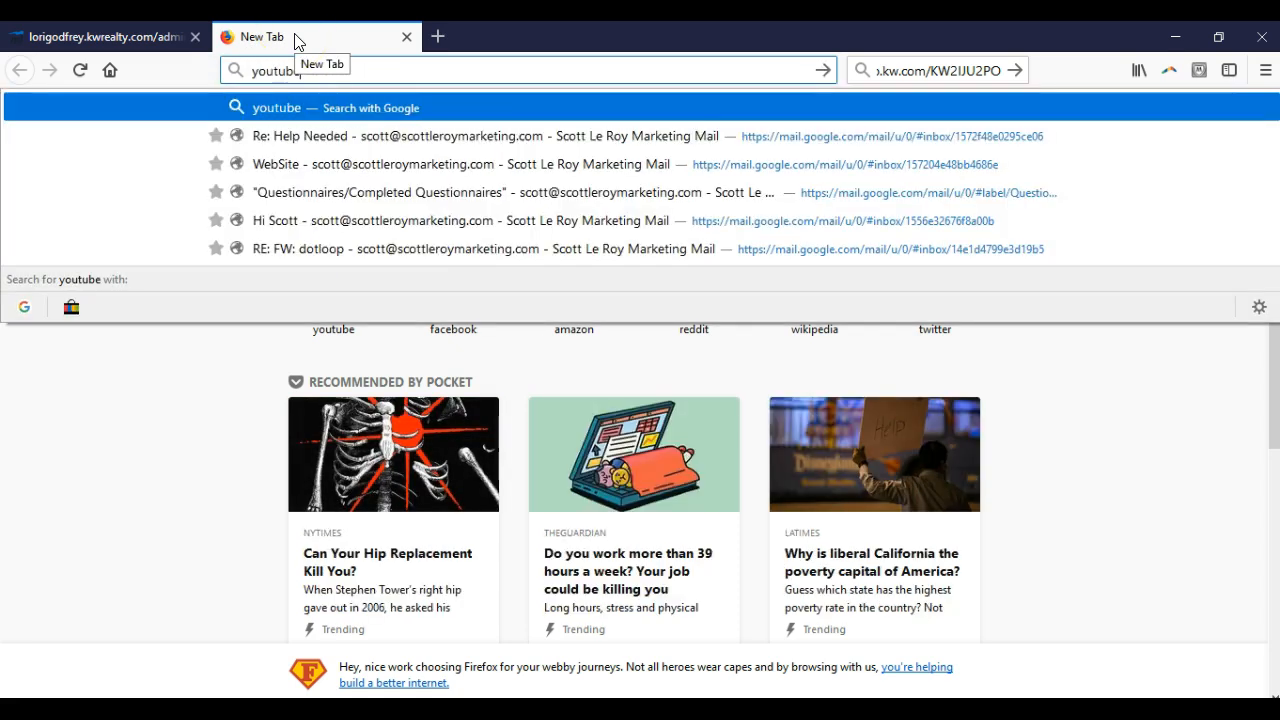
type(".com/skellerwilliams")
key("Return")
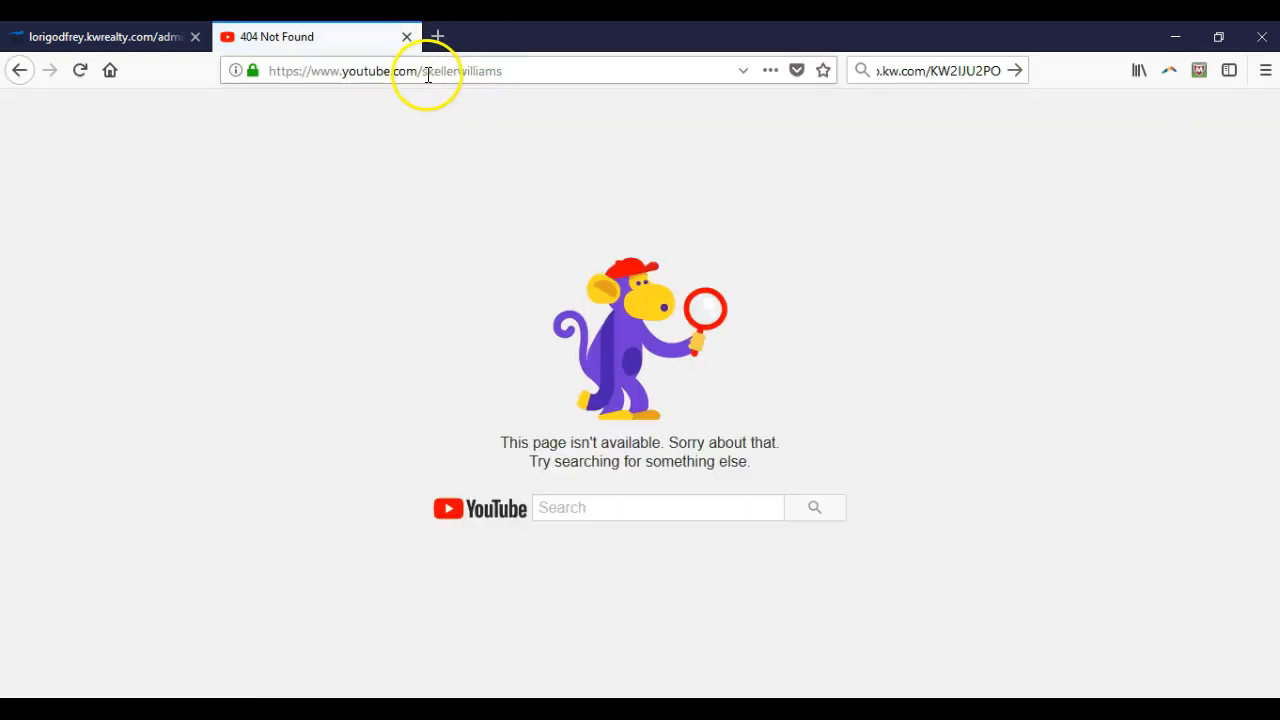
left_click(428, 71)
left_click(428, 71)
key("BackSpace")
key("Return")
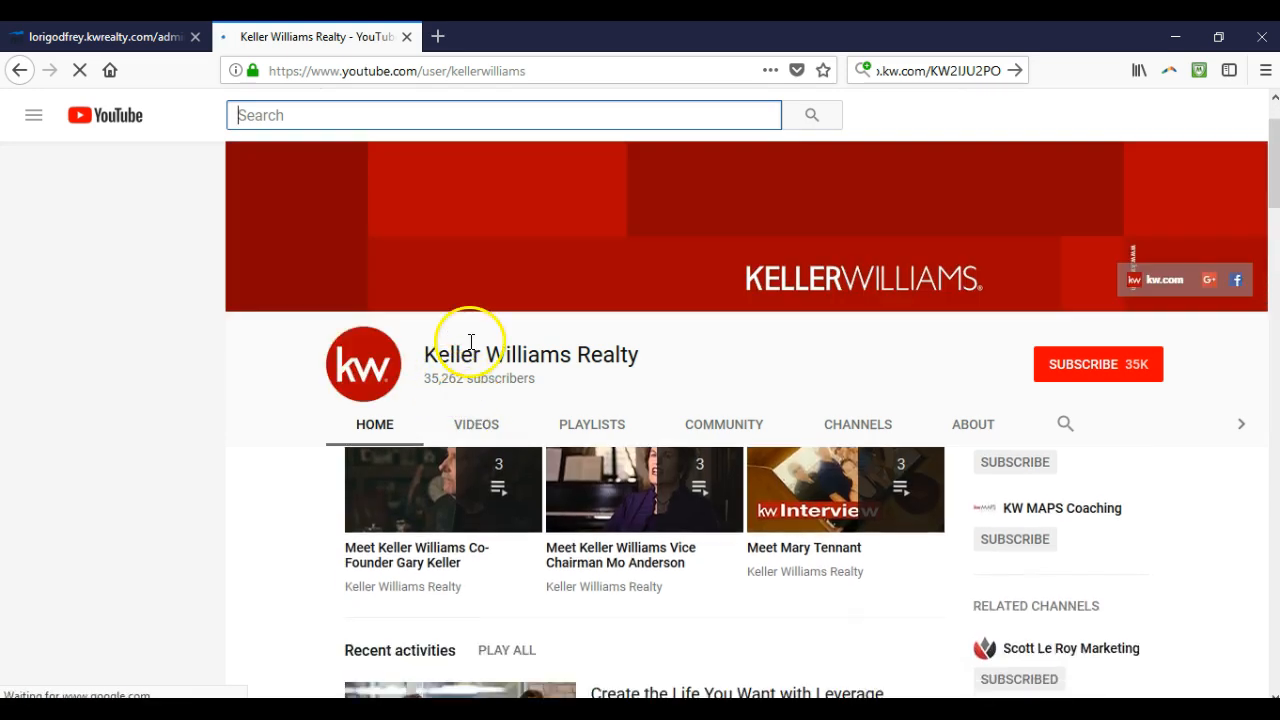
Open the English video This Month In Real Estate January 2018 from the channel's recent activities and pause it.
scroll(460, 360, "down", 2)
scroll(452, 354, "down", 2)
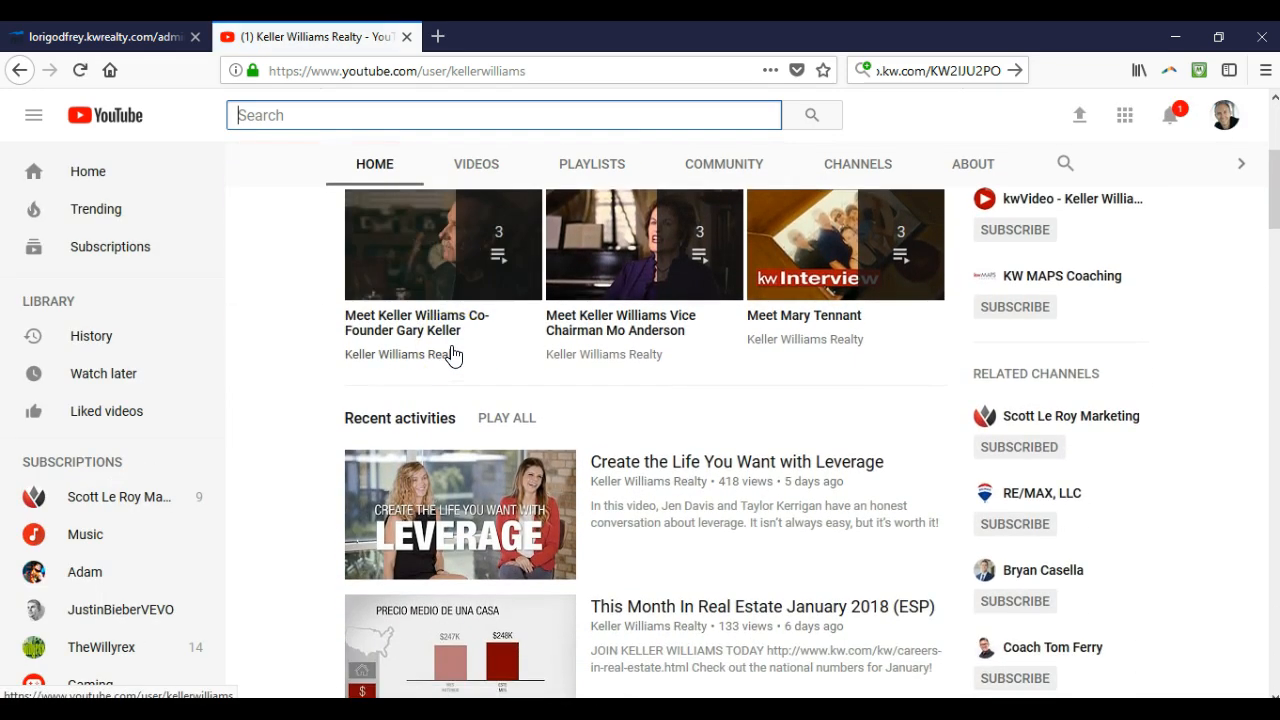
scroll(452, 354, "down", 2)
scroll(452, 354, "down", 2)
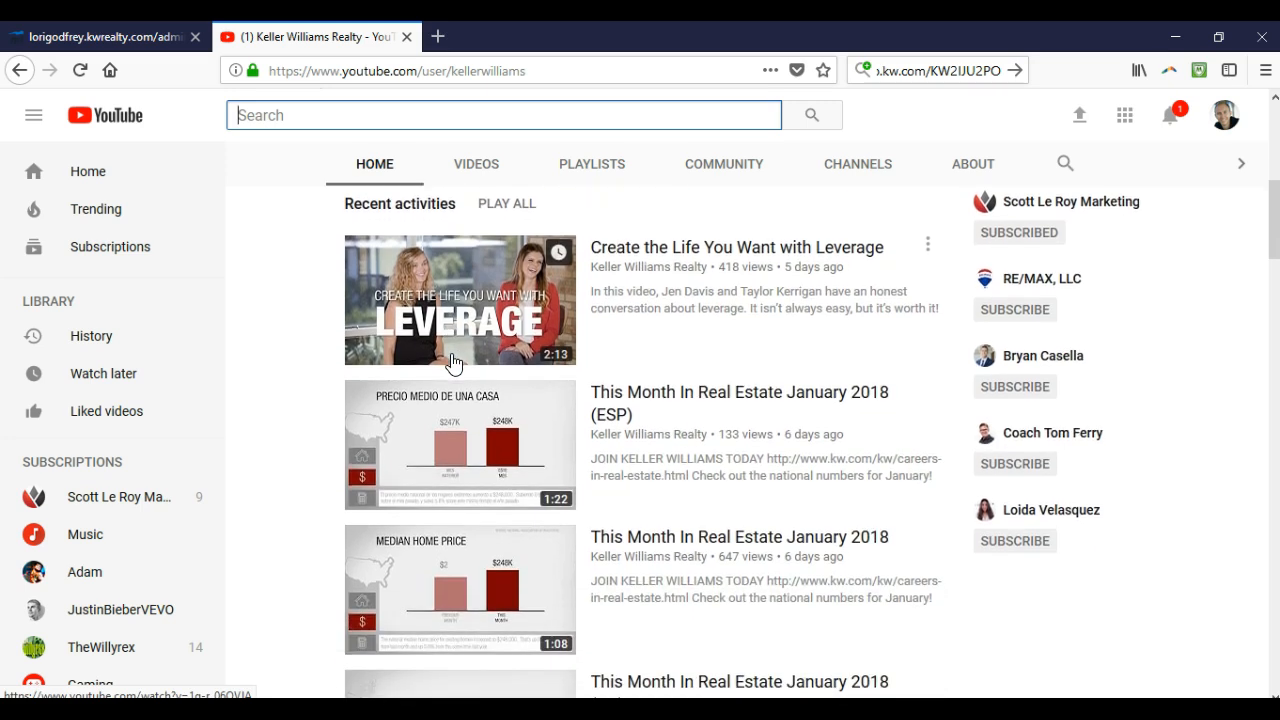
scroll(452, 354, "down", 2)
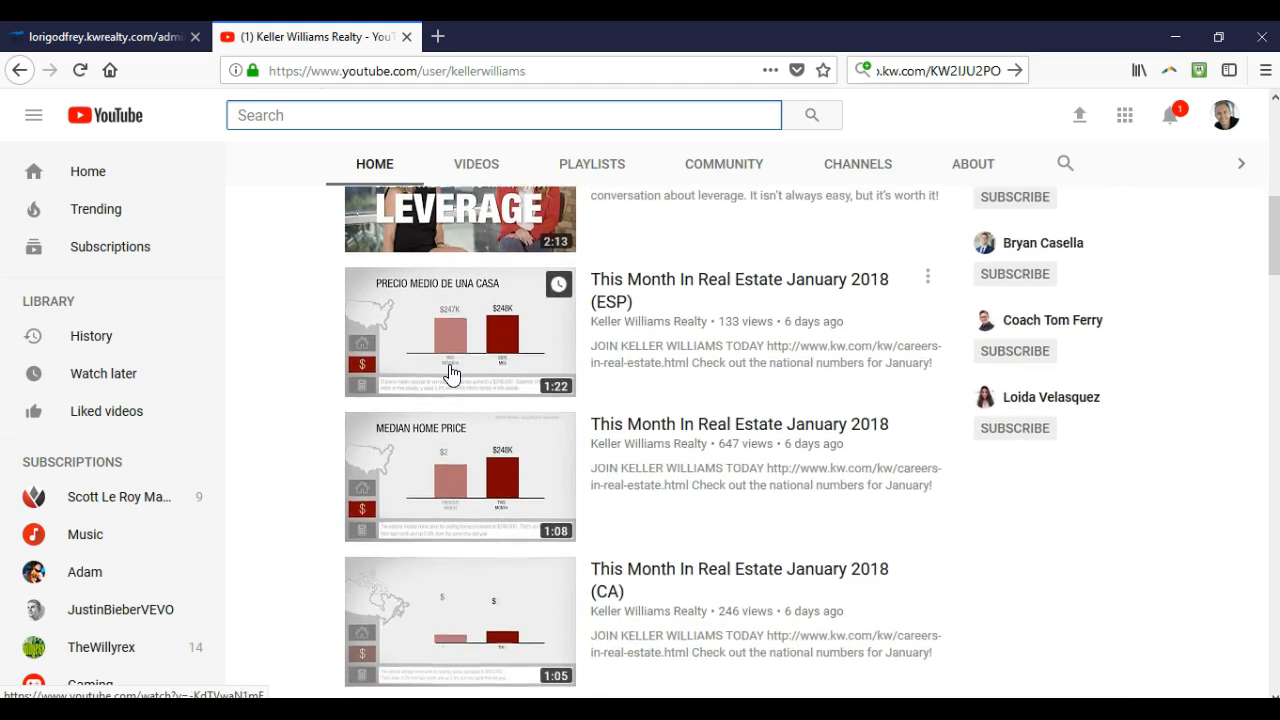
scroll(452, 364, "down", 1)
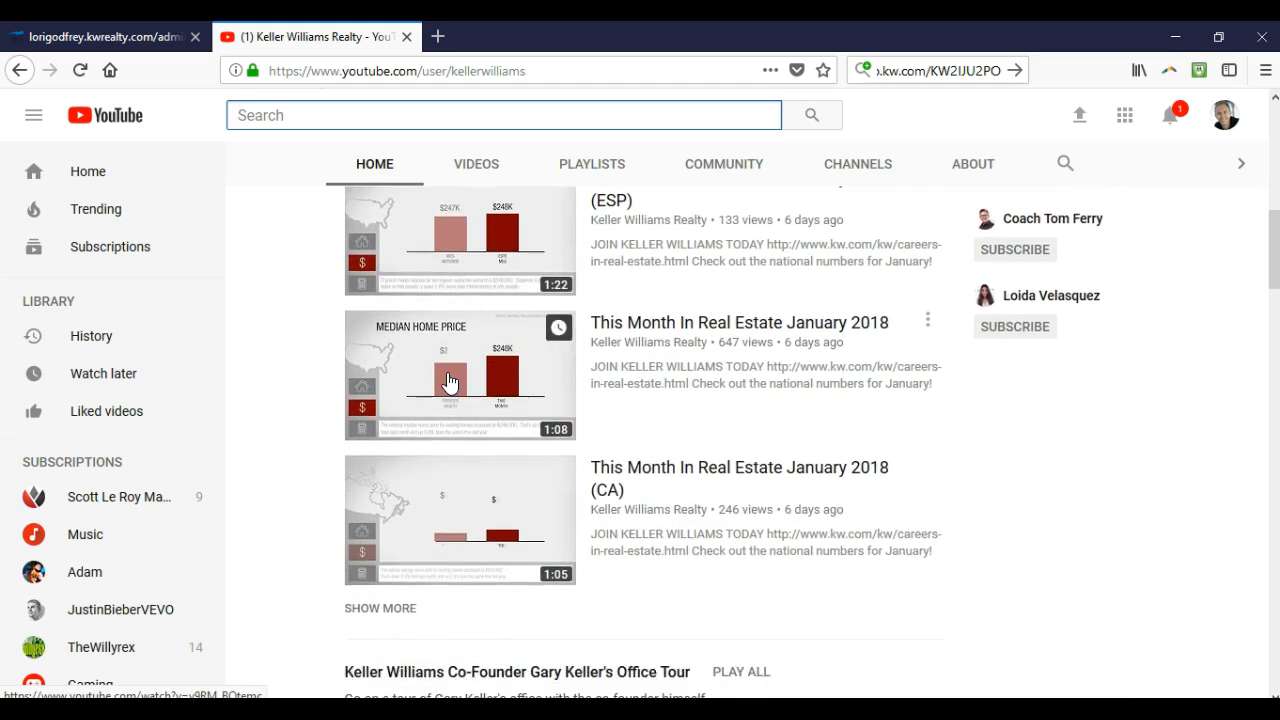
left_click(448, 381)
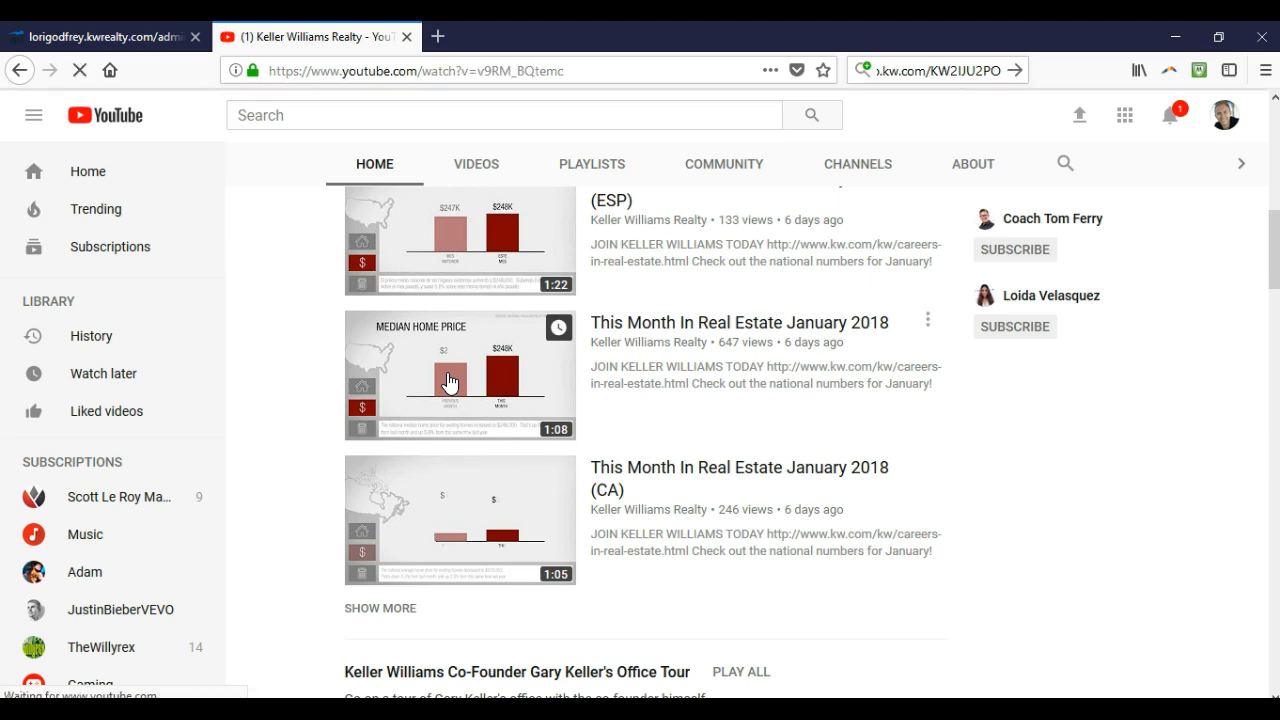
left_click(66, 598)
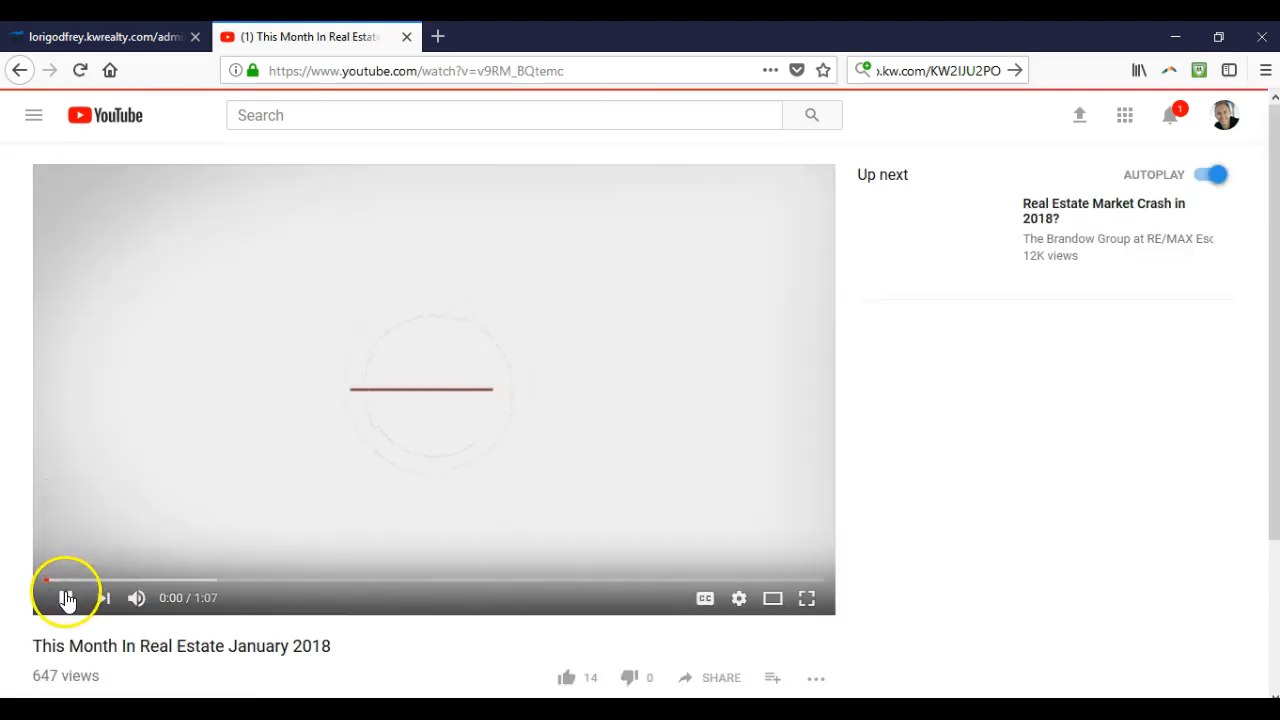
left_click(66, 598)
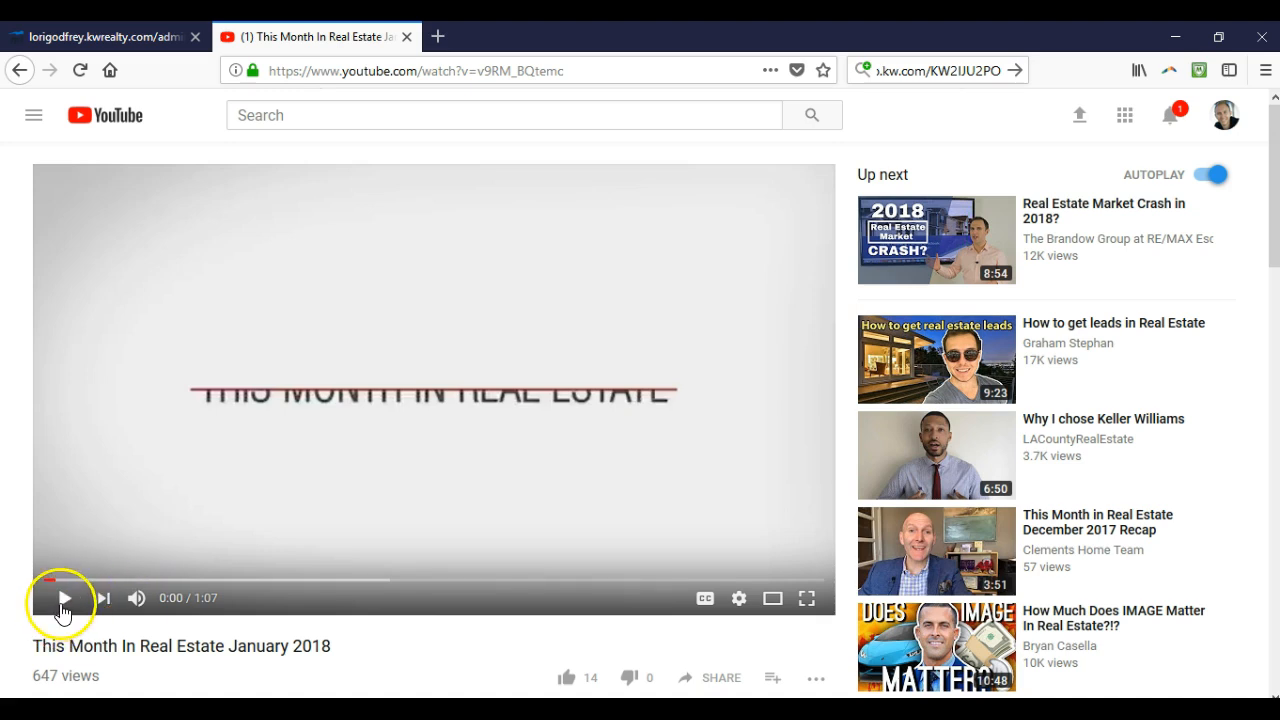
Copy the web address of the This Month In Real Estate January 2018 video.
left_click(476, 71)
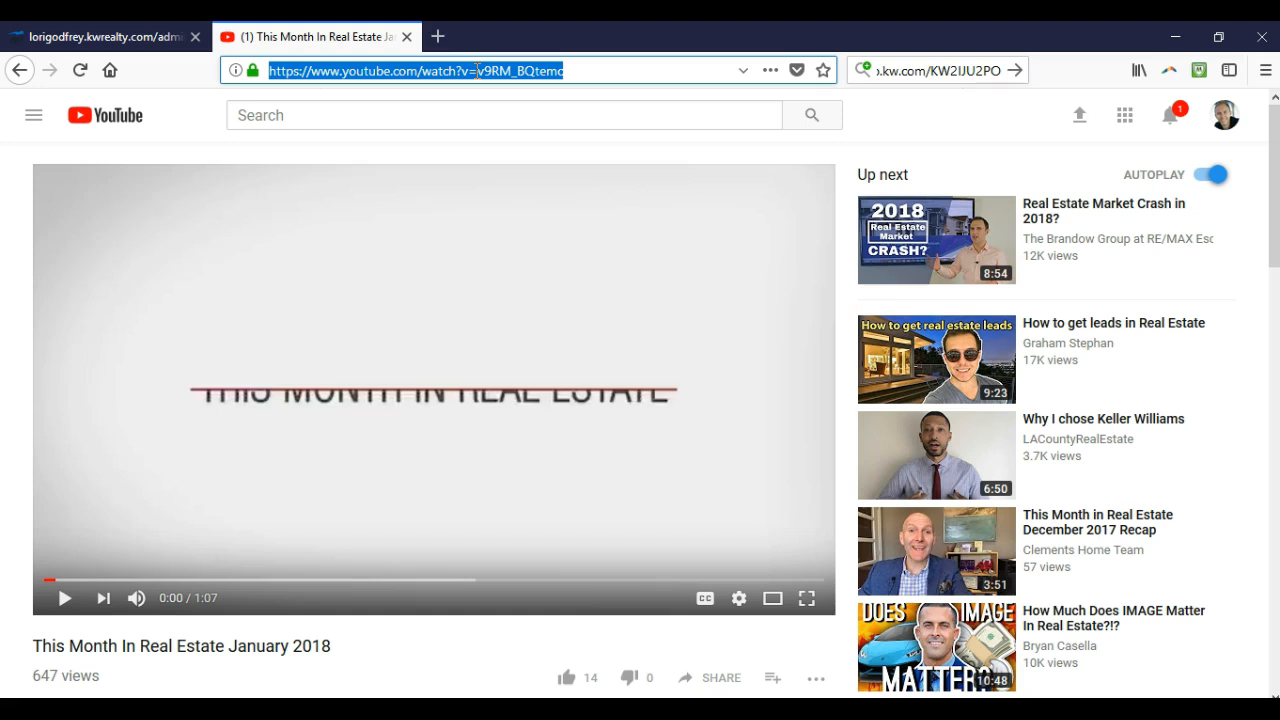
right_click(472, 70)
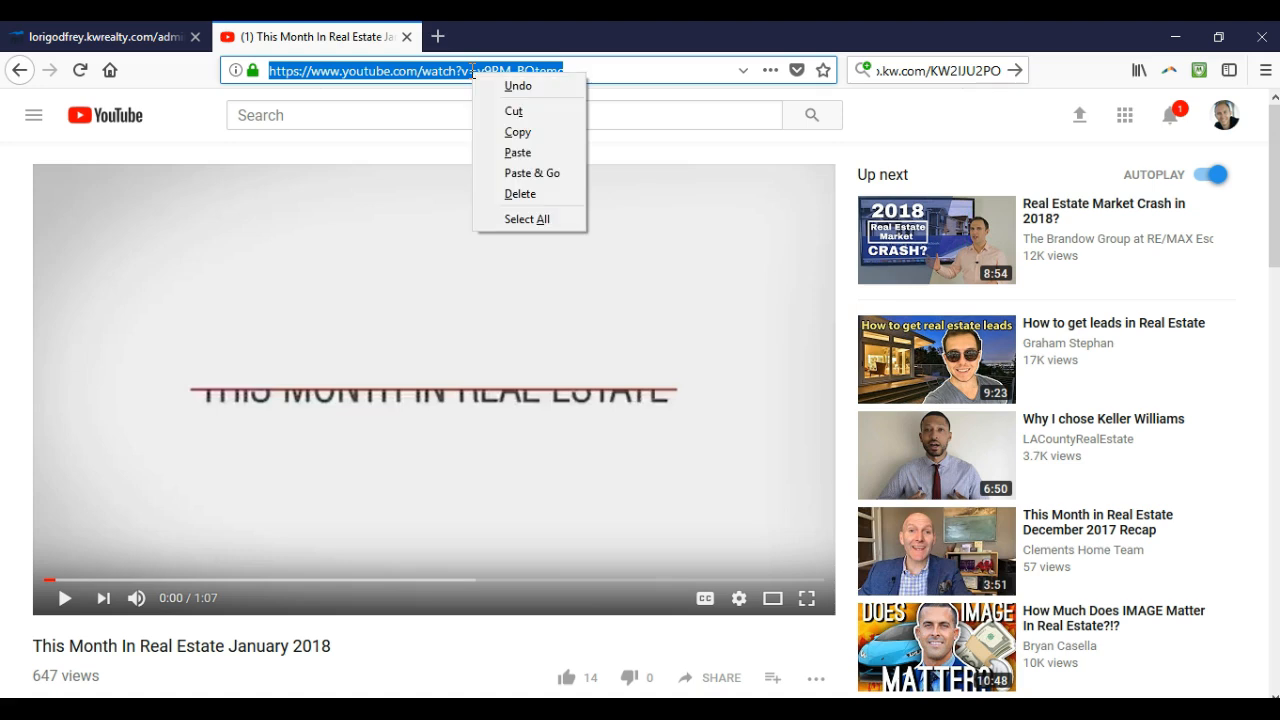
left_click(522, 132)
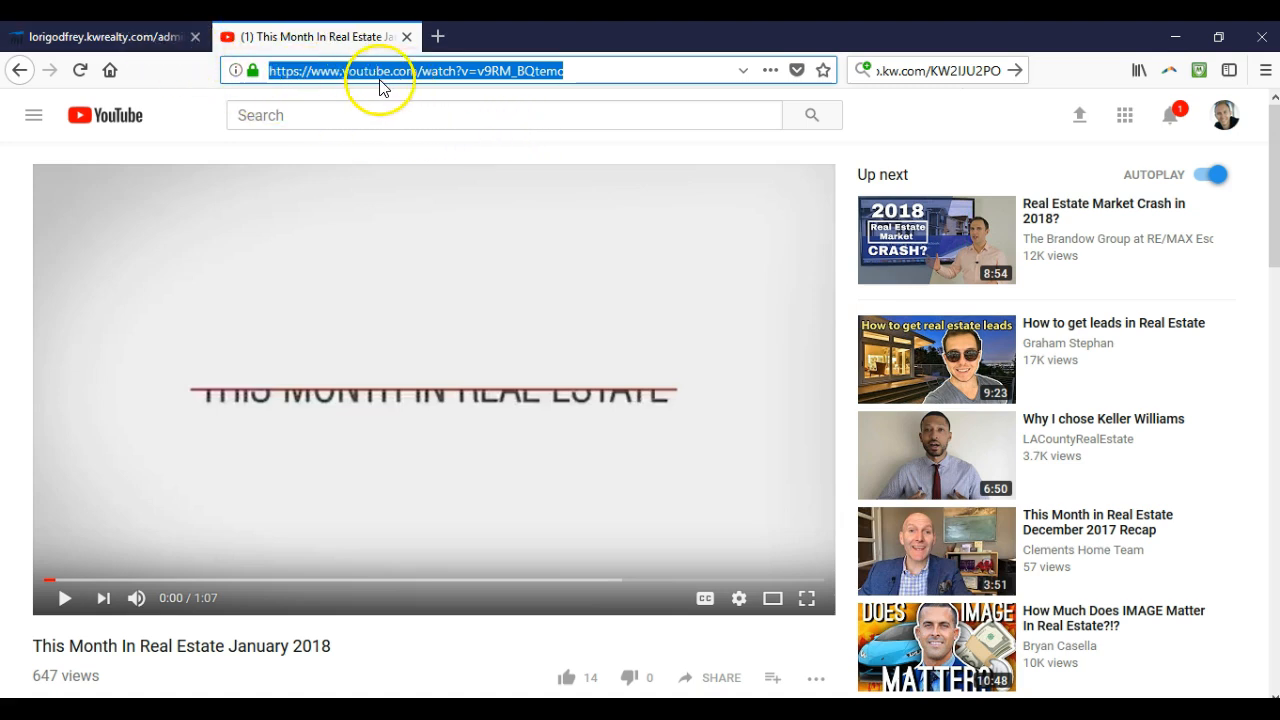
left_click(88, 37)
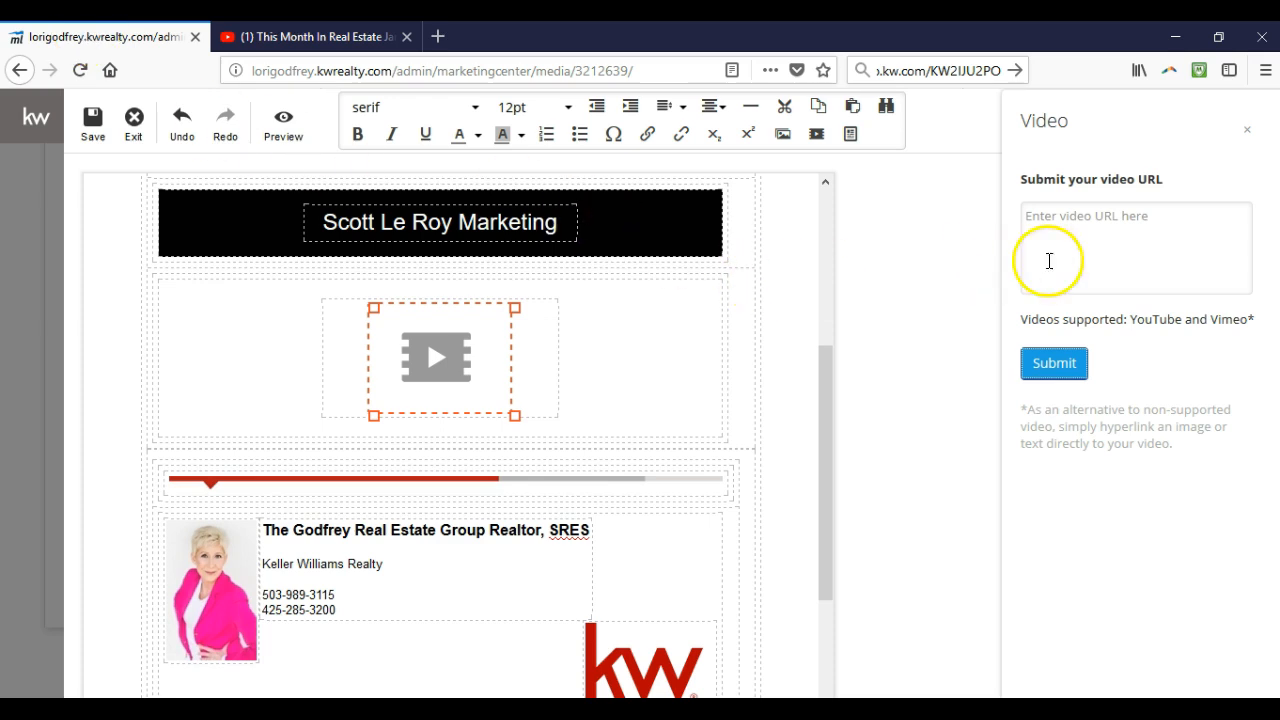
left_click(1165, 238)
key("ctrl+v")
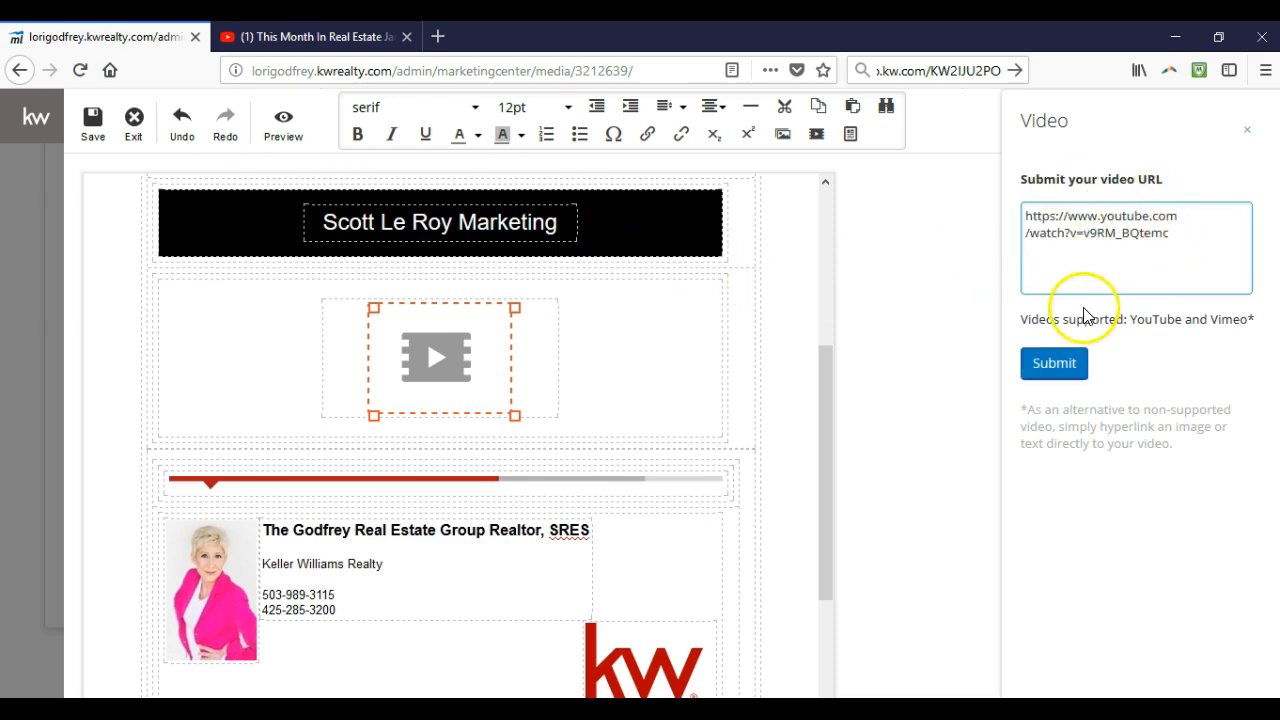
left_click(1056, 364)
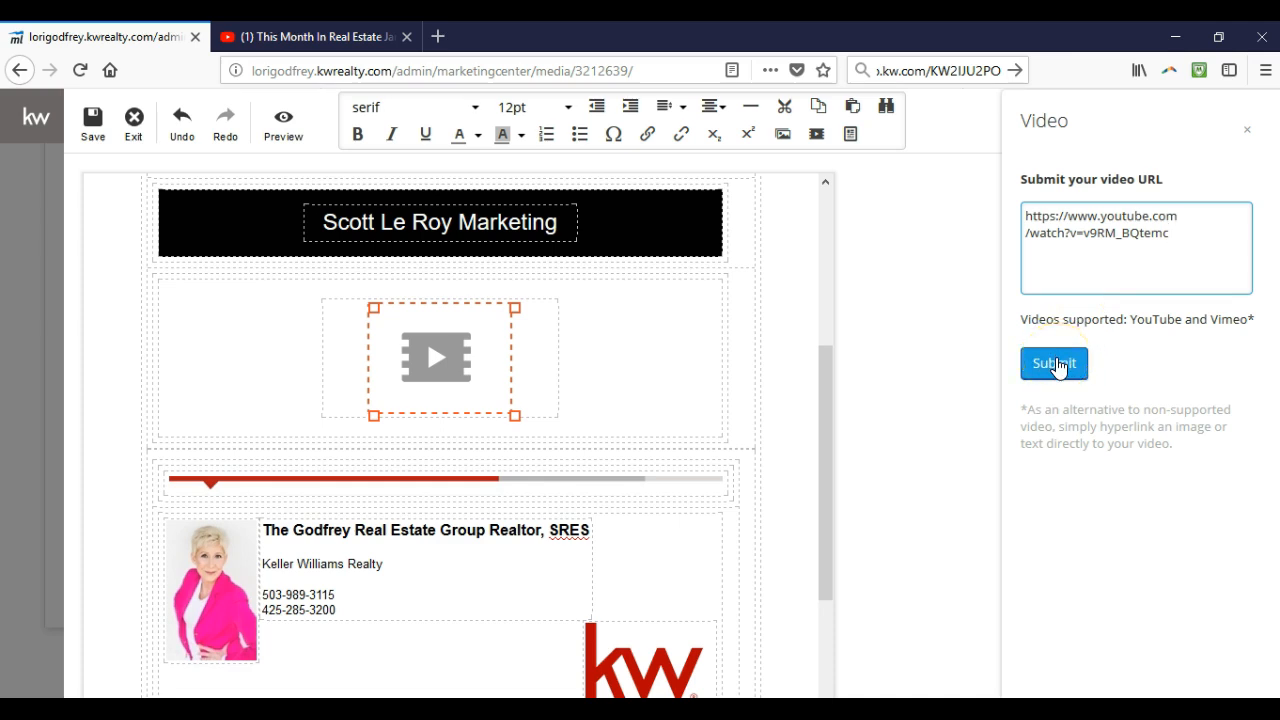
left_click(1058, 366)
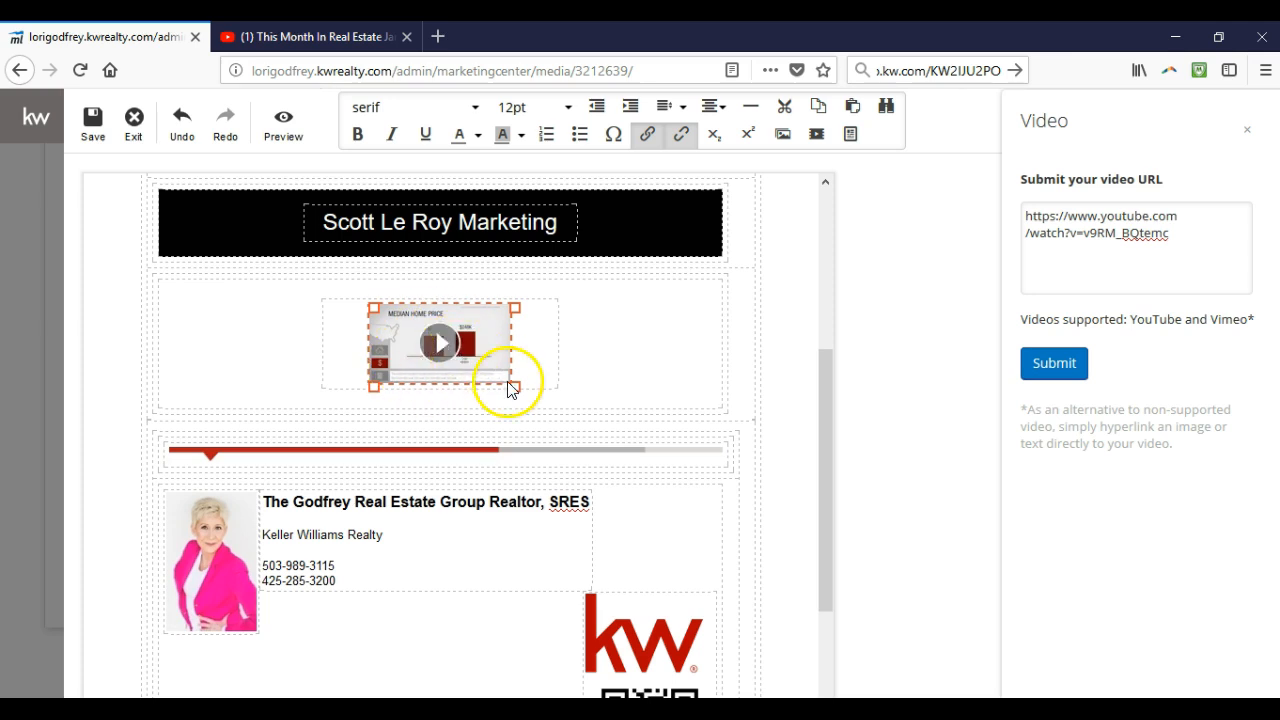
Enlarge the video thumbnail to span most of the block's width and reopen its video URL settings.
left_click_drag(516, 388, 782, 567)
left_click(670, 446)
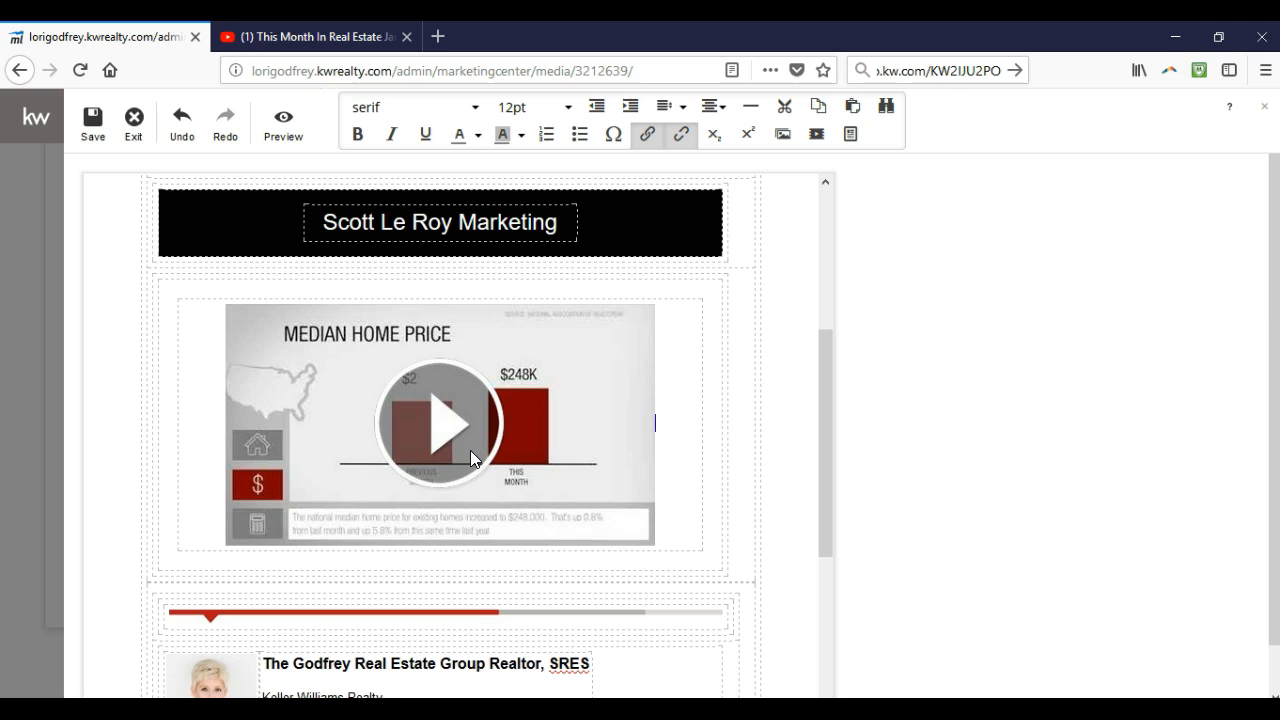
double_click(471, 458)
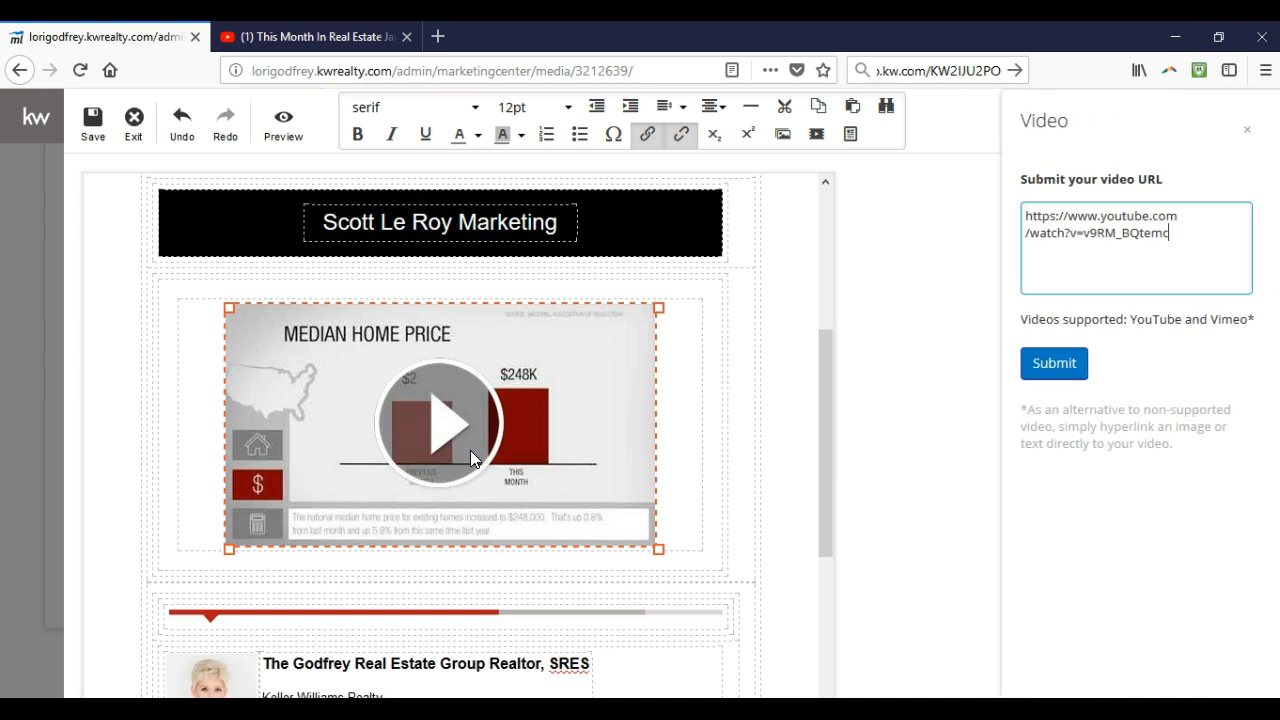
Delete the video from the block below the black bar.
left_click(688, 471)
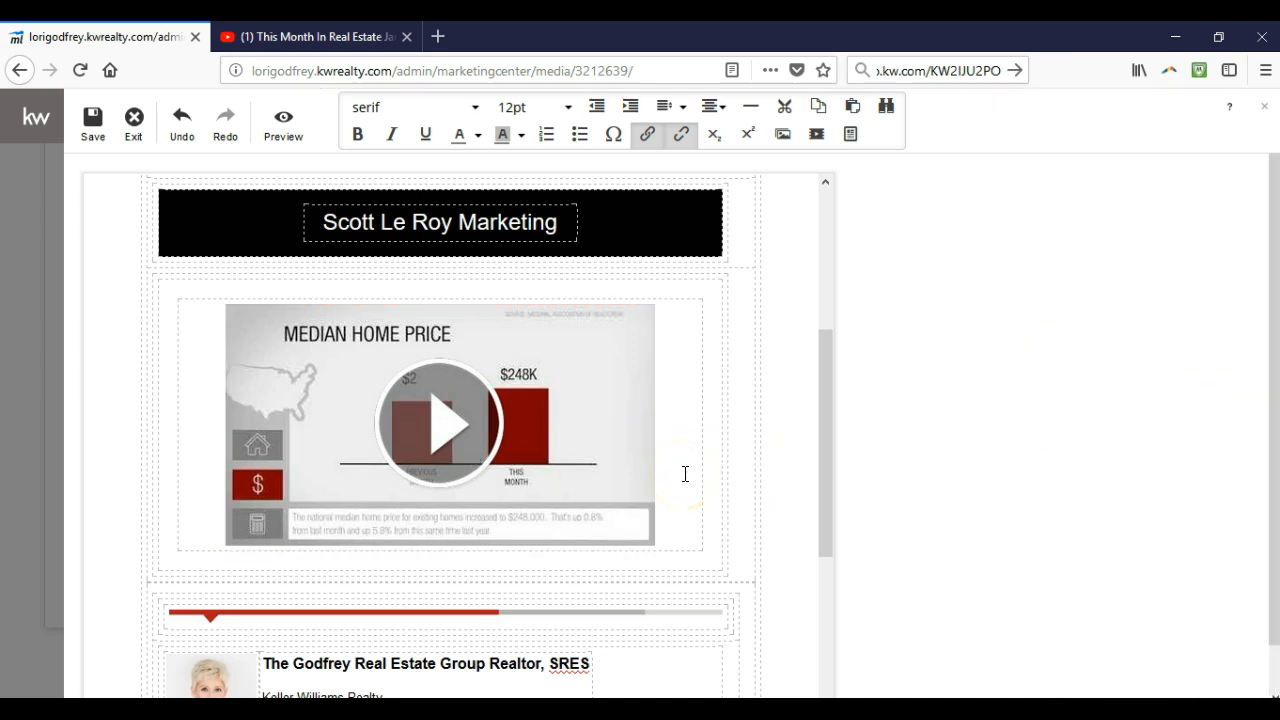
key("BackSpace")
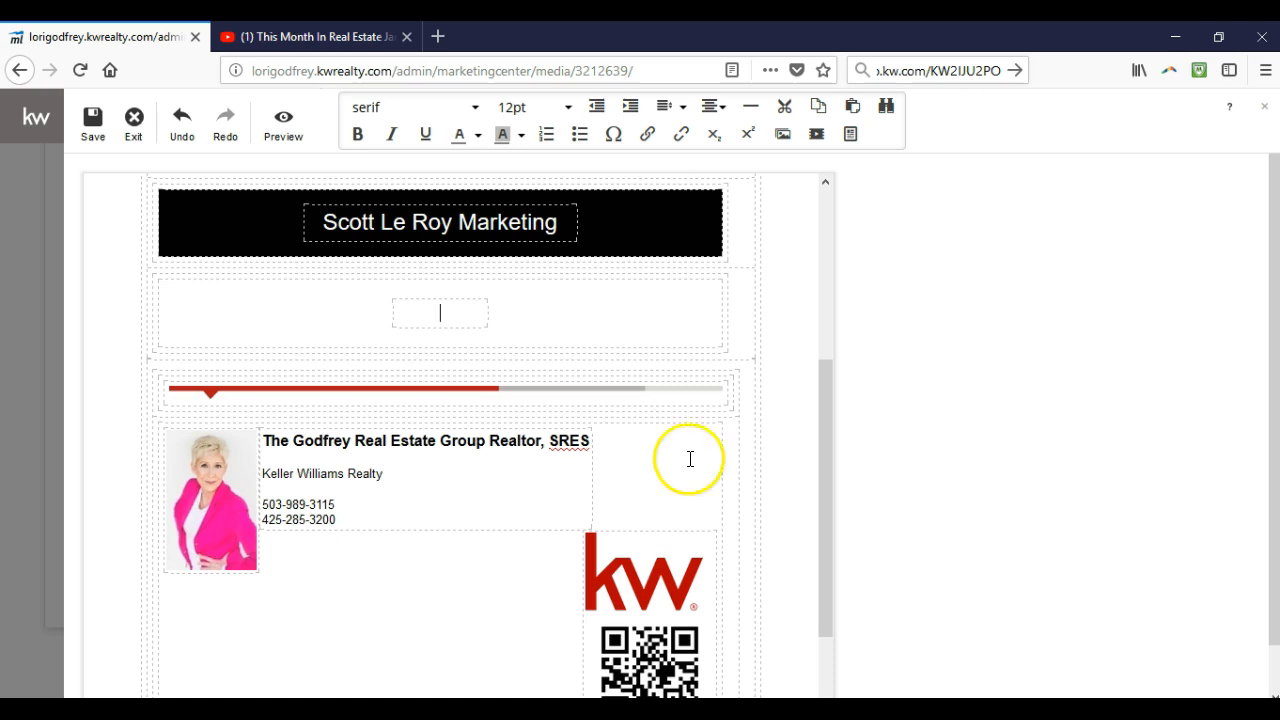
Insert the small Real Estate article Real Estate Trends from the Article Library into the emptied block.
left_click(864, 145)
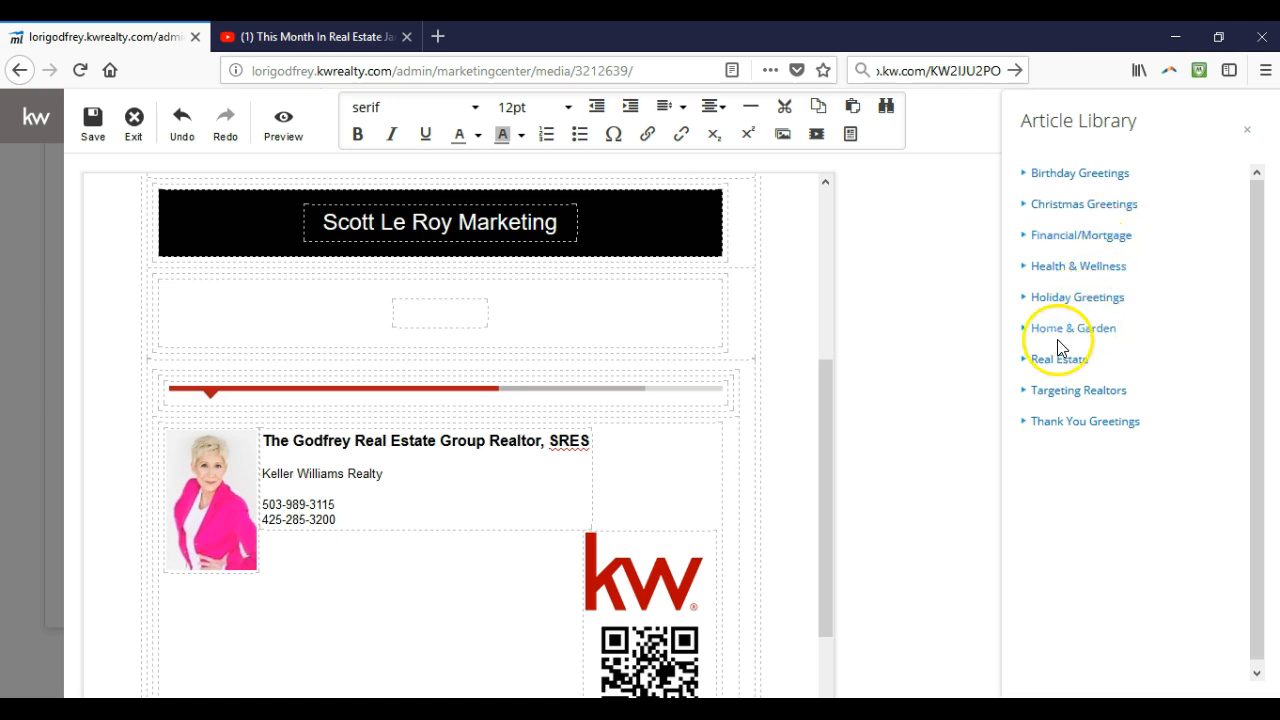
left_click(1040, 362)
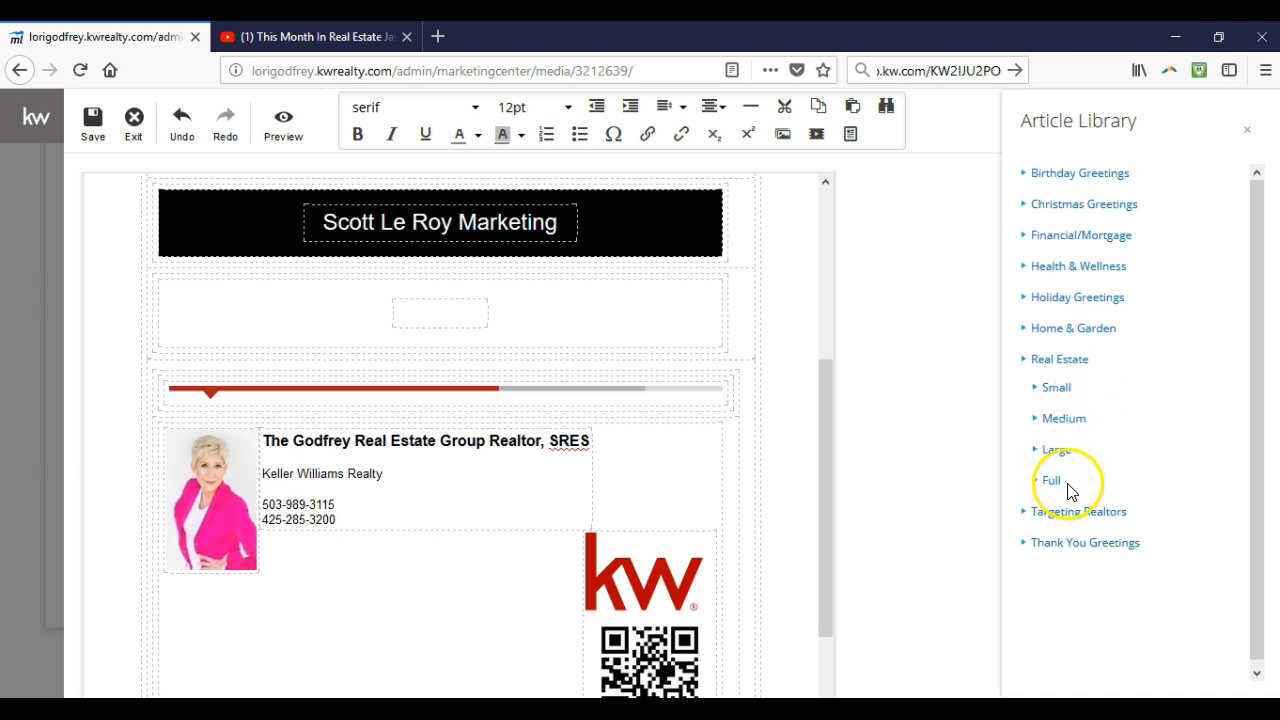
left_click(1064, 396)
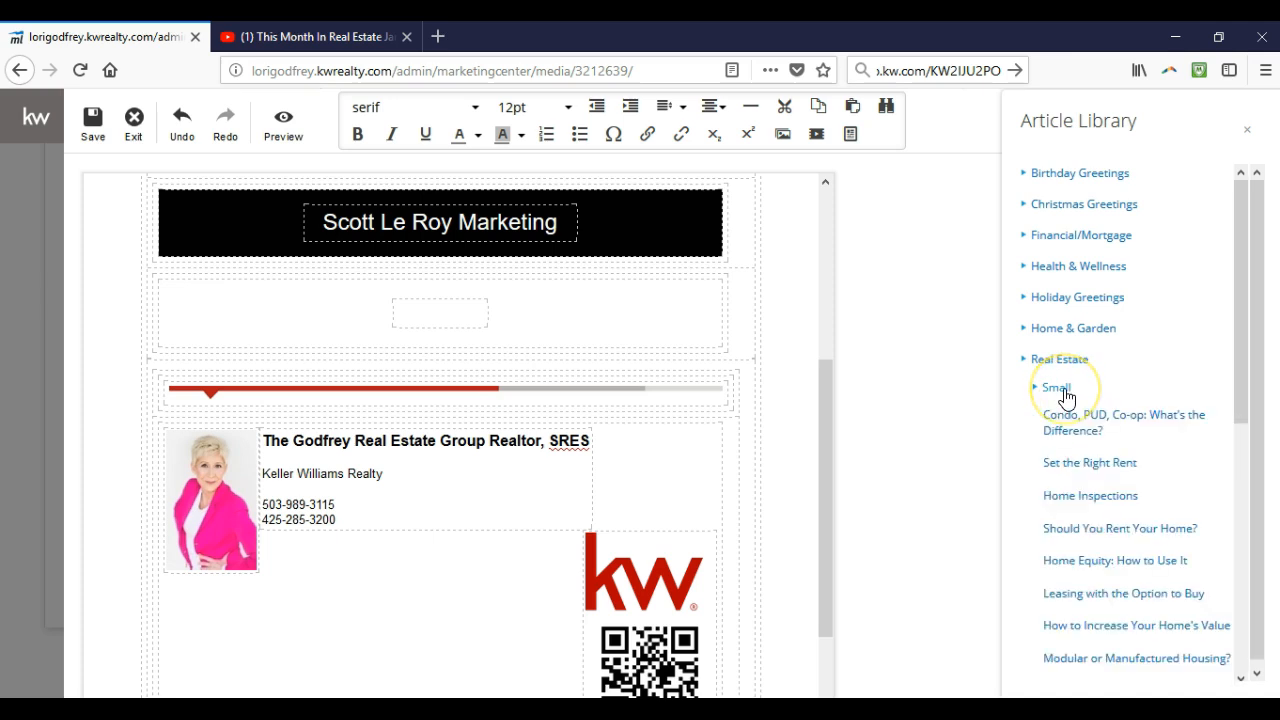
scroll(1080, 380, "down", 2)
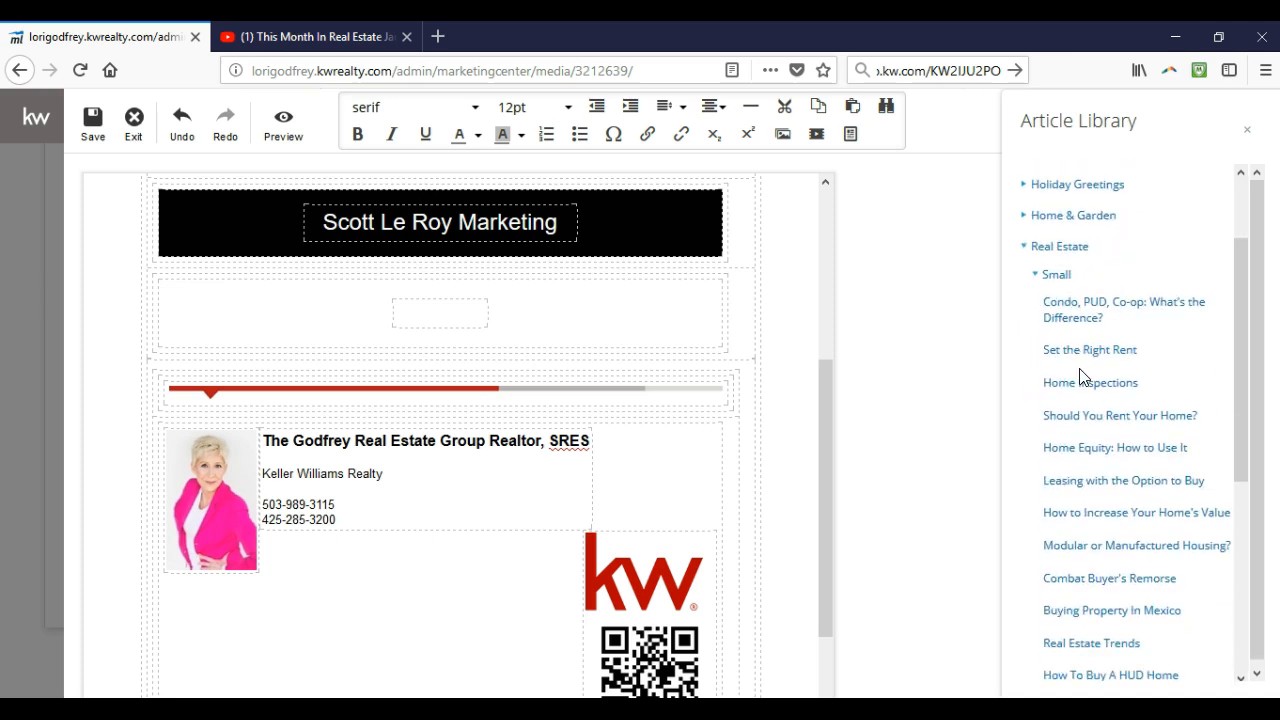
scroll(1080, 378, "down", 2)
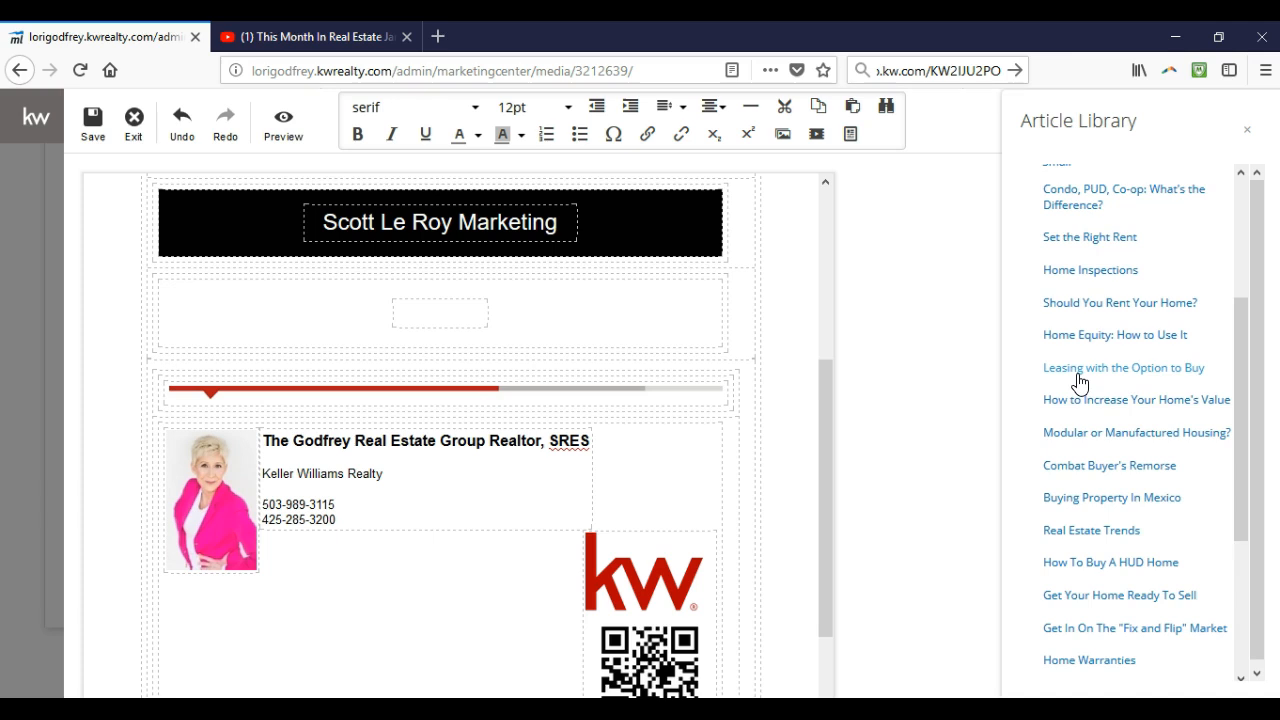
scroll(1080, 380, "down", 2)
left_click(1078, 428)
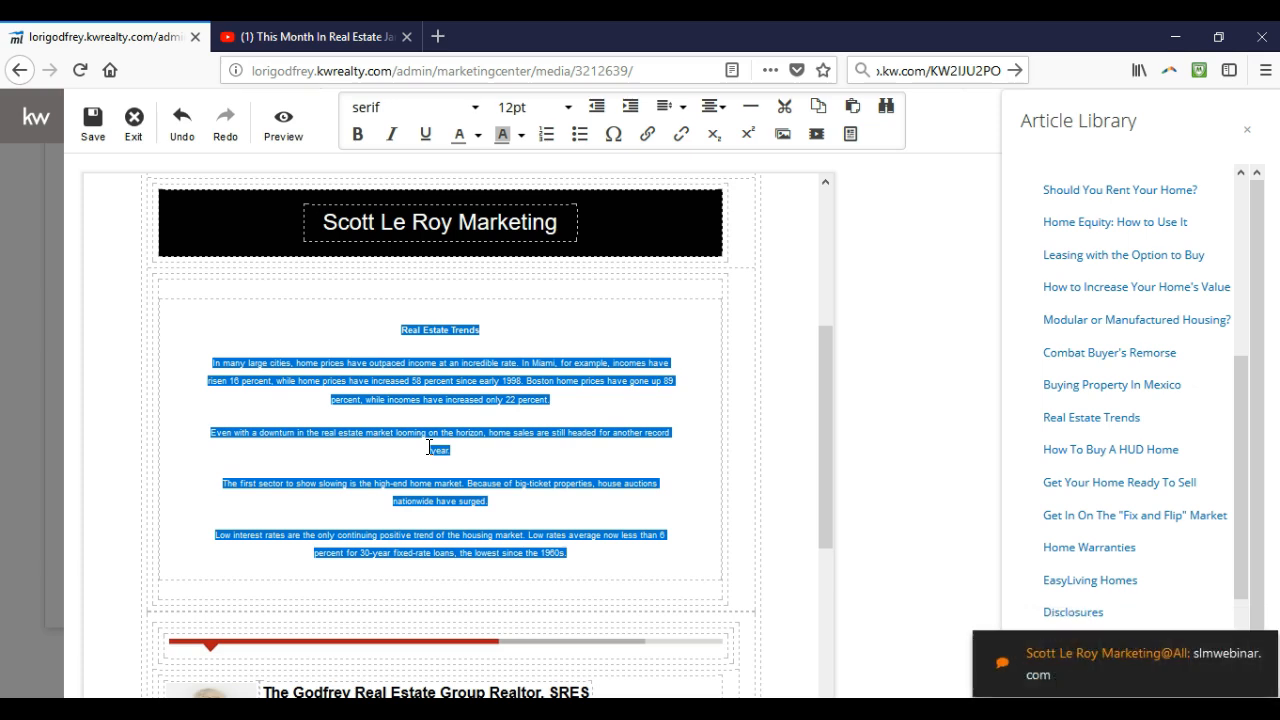
Set the whole Real Estate Trends article, including its heading, to 12pt text.
left_click(466, 388)
mouse_move(403, 329)
left_mouse_down()
mouse_move(458, 349)
mouse_move(586, 603)
mouse_move(580, 578)
mouse_move(603, 543)
mouse_move(466, 429)
mouse_move(400, 326)
left_mouse_up()
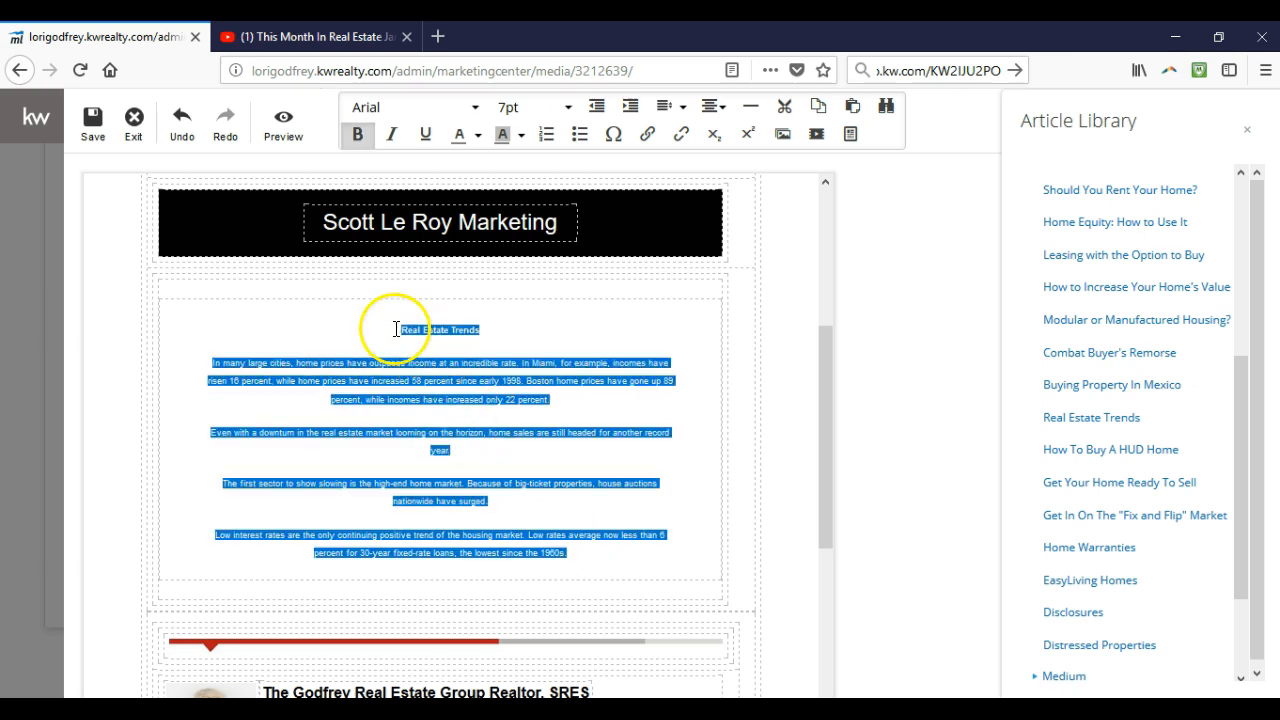
left_click(566, 108)
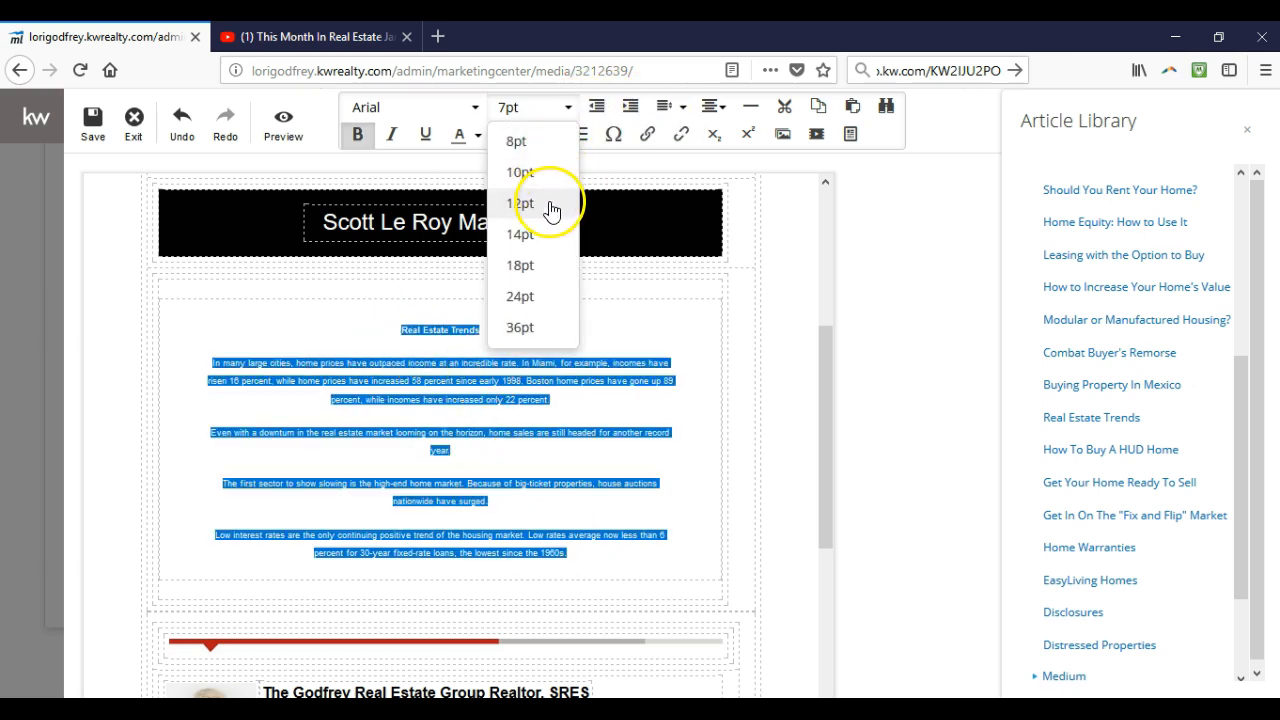
left_click(551, 205)
left_click(472, 477)
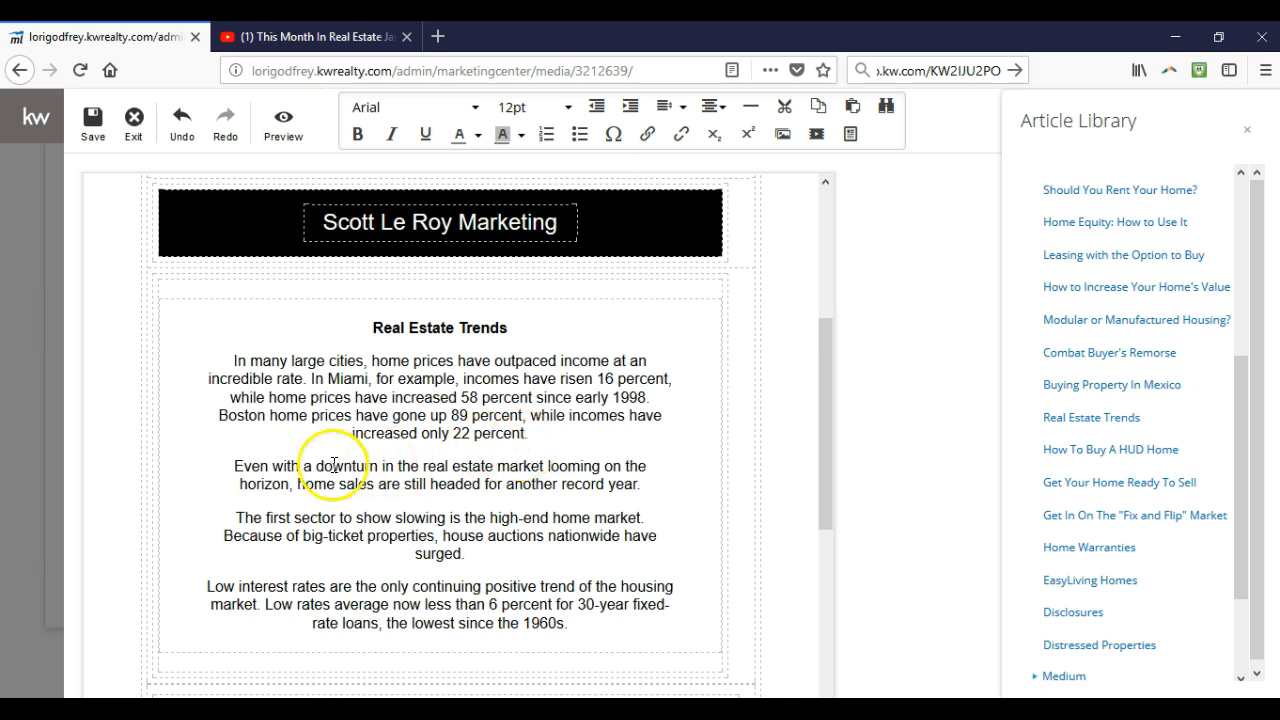
Delete the article's last two paragraphs, on the high-end home market and low interest rates, with the leftover blank line.
left_click_drag(211, 593, 622, 627)
left_click_drag(523, 560, 223, 517)
key("BackSpace")
key("Delete")
key("Delete")
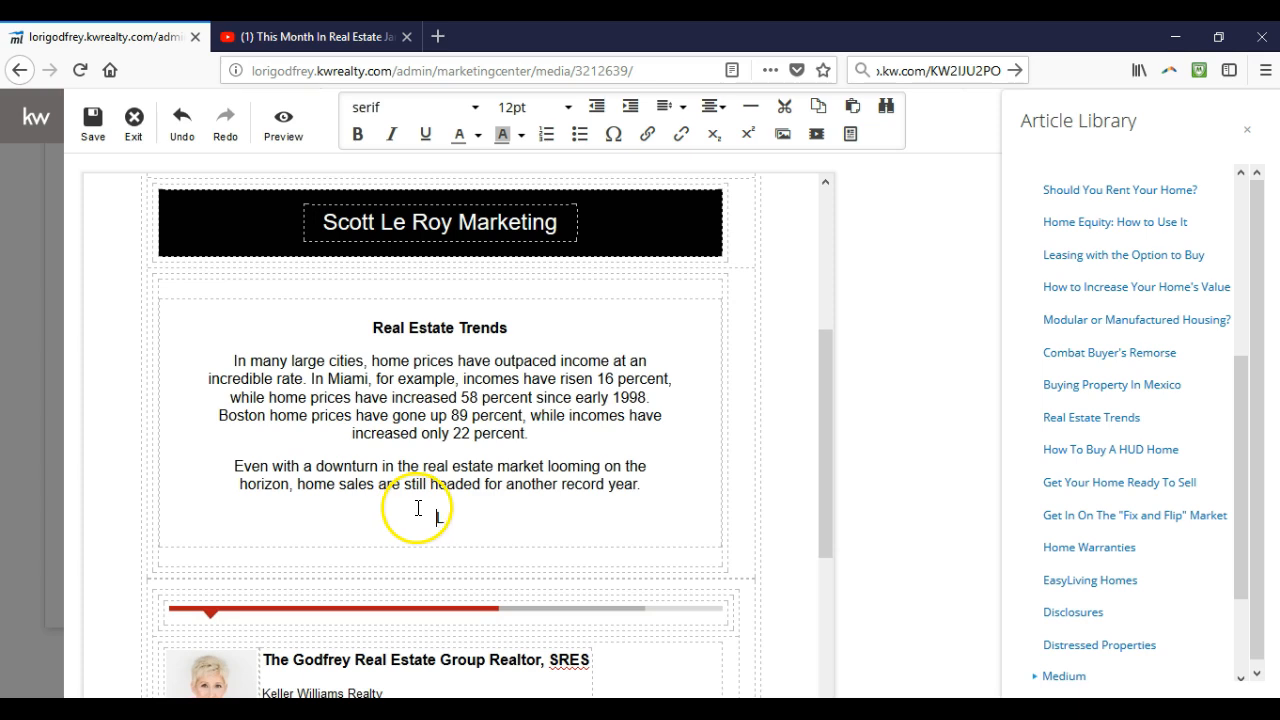
key("BackSpace")
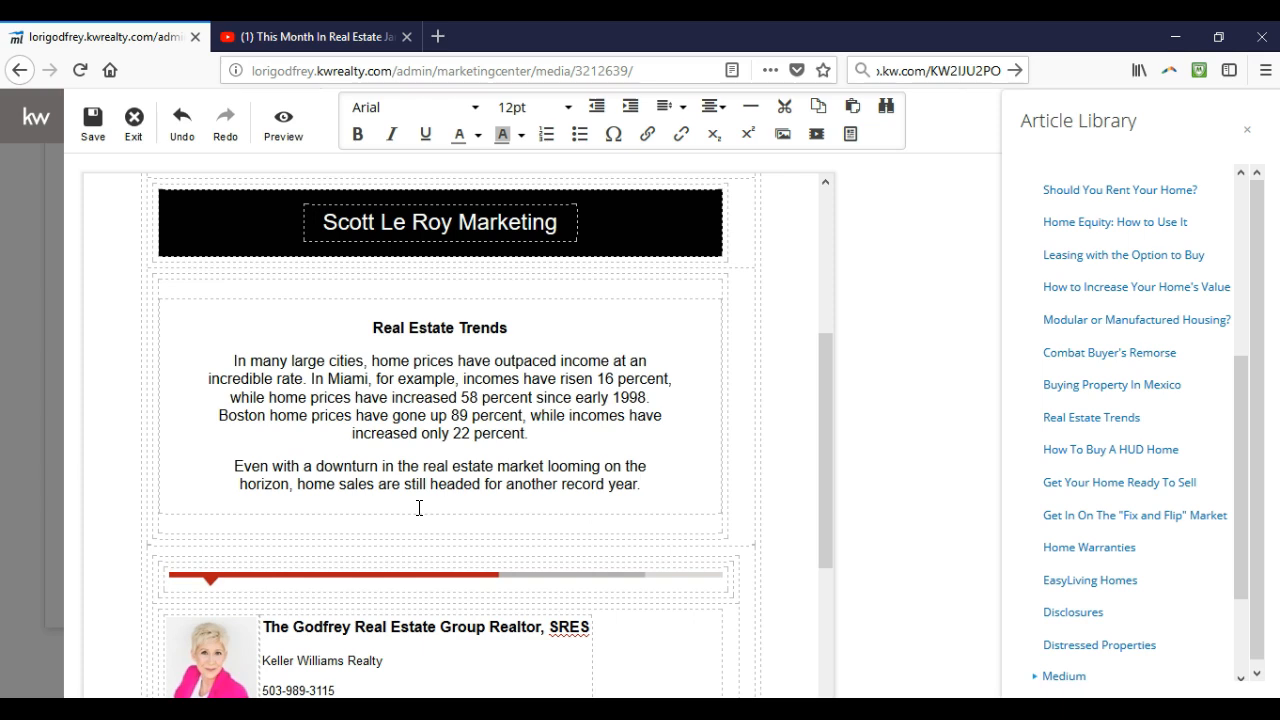
left_click(421, 503)
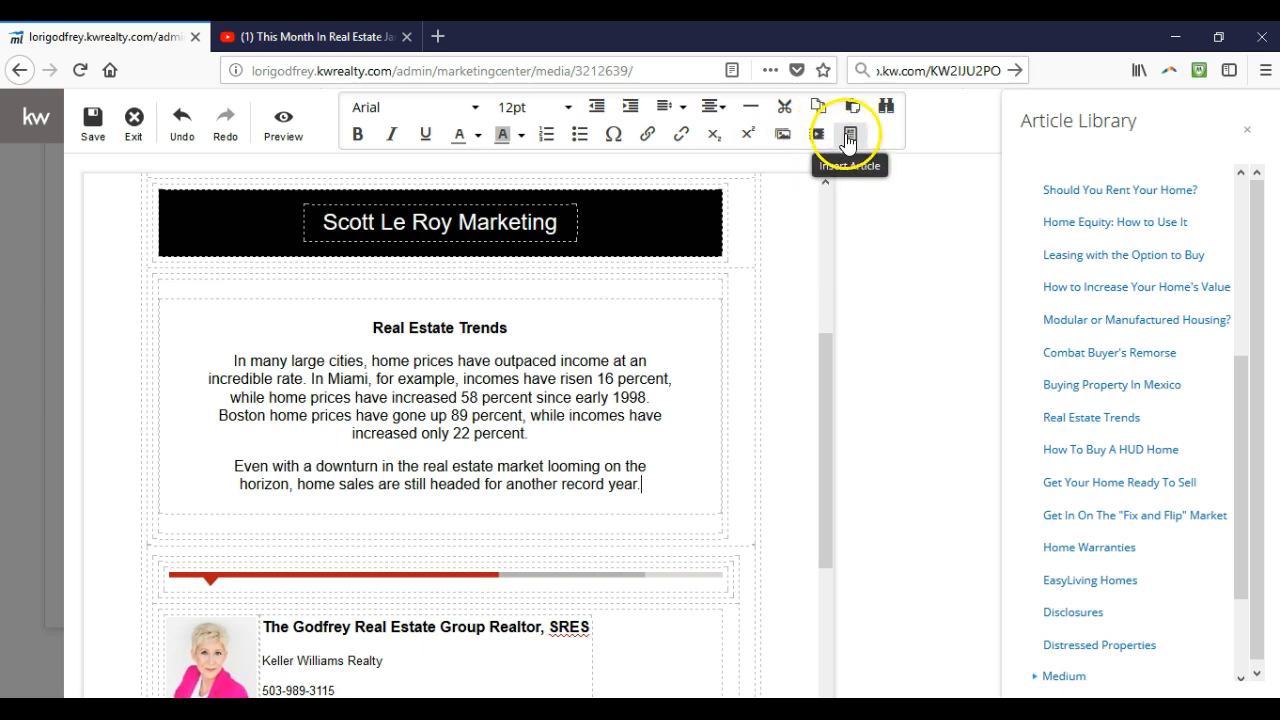
Shrink the kw logo and the QR code in the signature block so they fit beside the contact details.
scroll(645, 352, "down", 2)
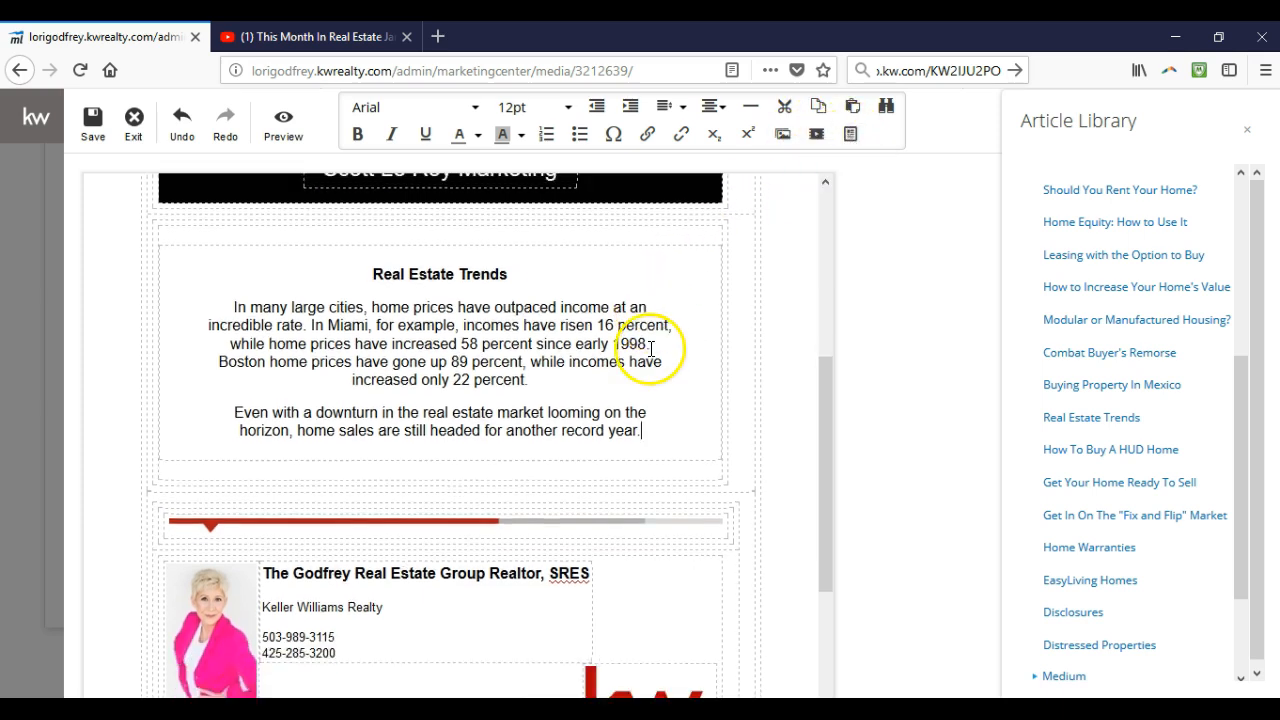
scroll(660, 355, "down", 5)
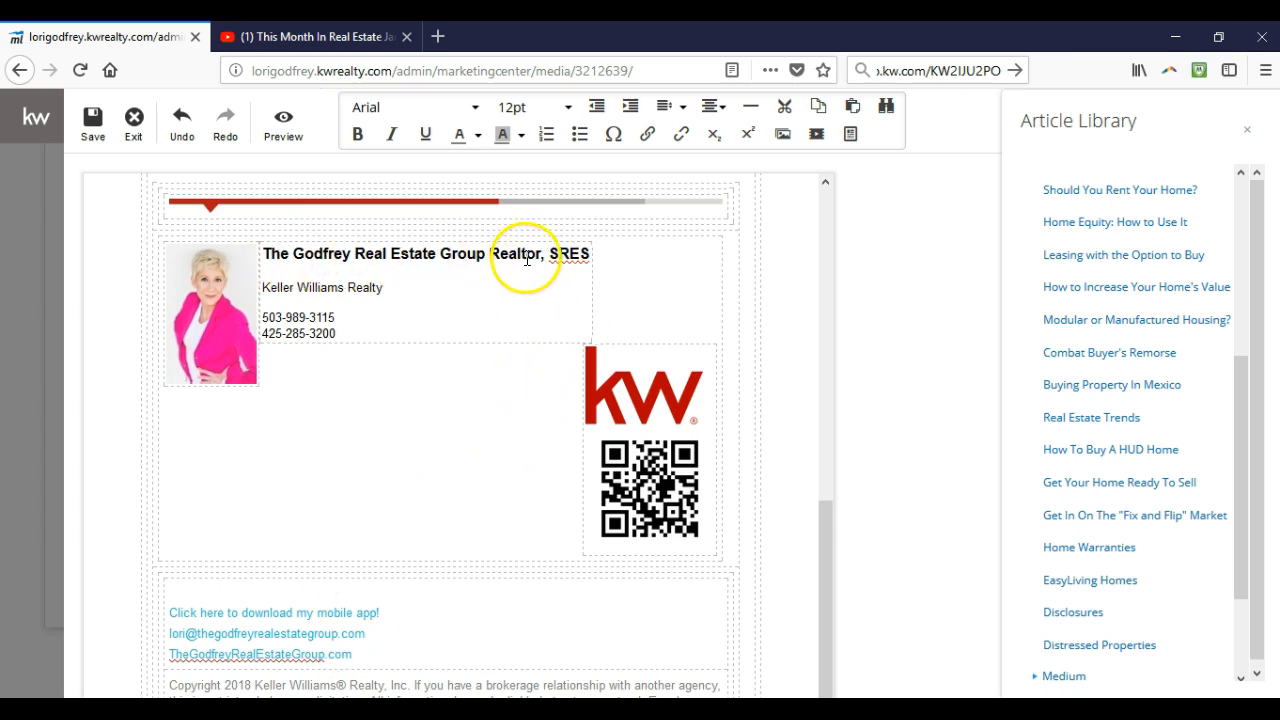
left_click(600, 388)
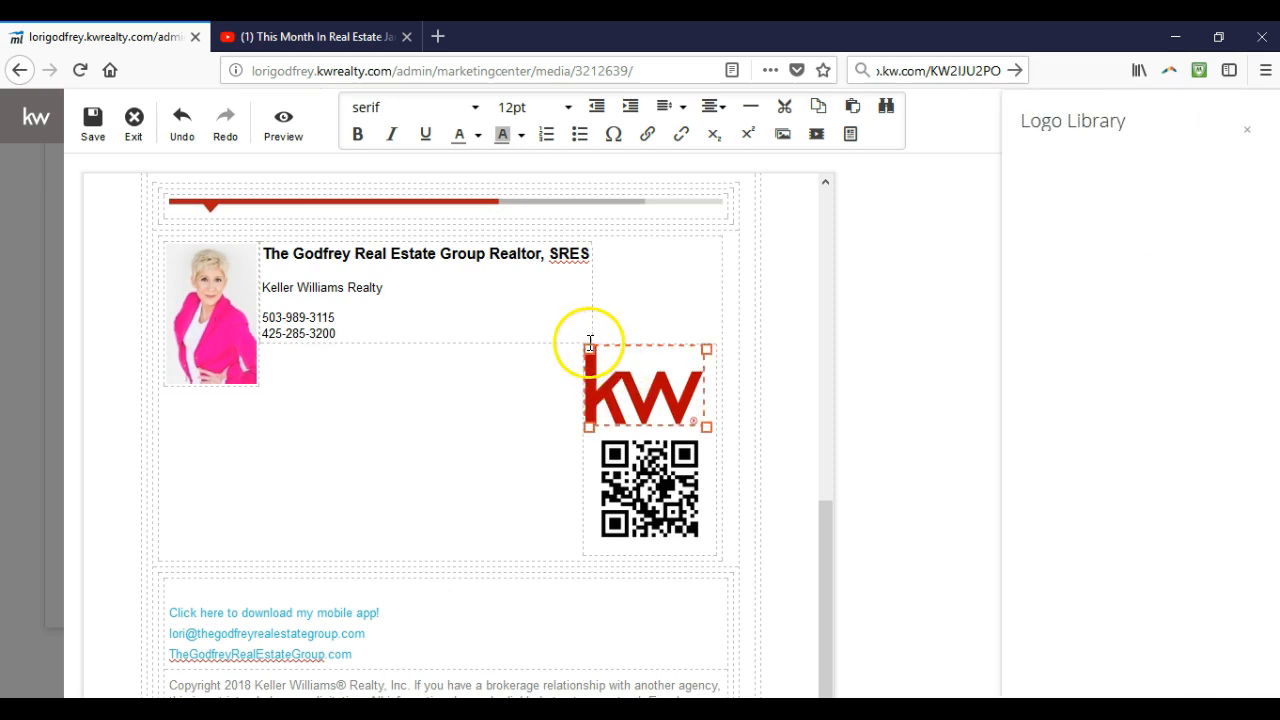
left_click_drag(587, 349, 608, 361)
left_click(652, 519)
left_click_drag(717, 428, 703, 441)
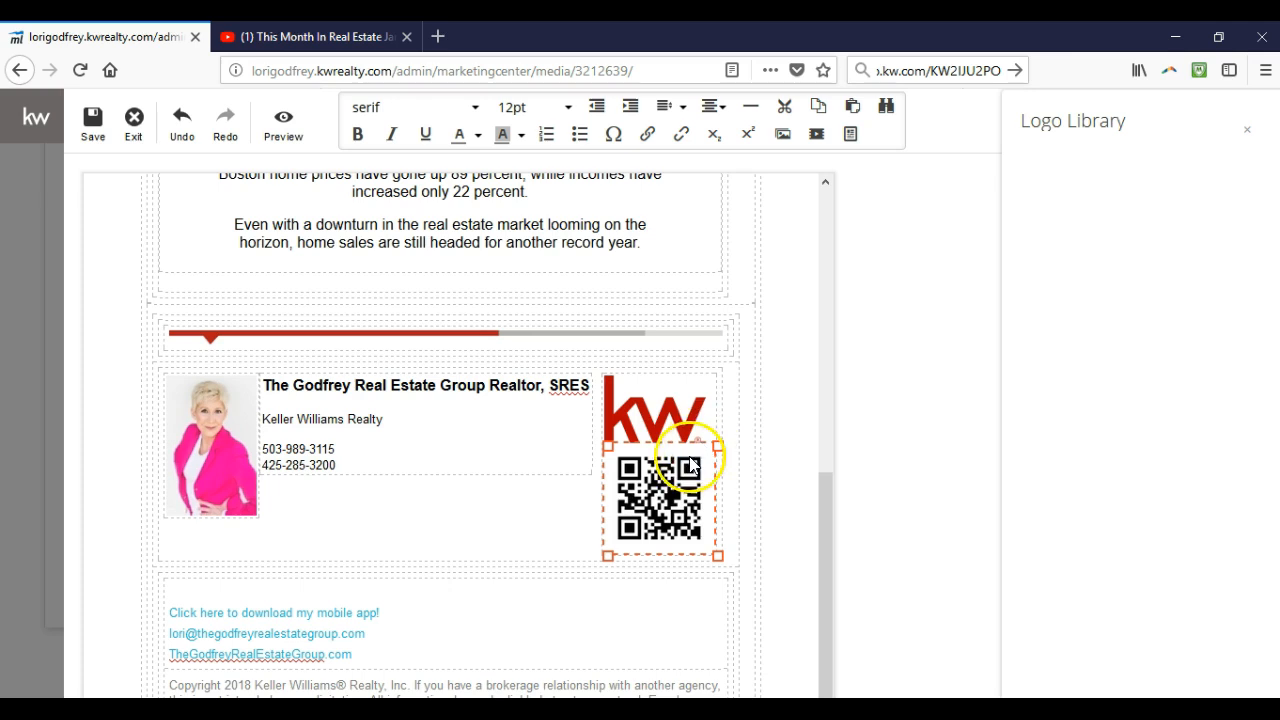
left_click(693, 423)
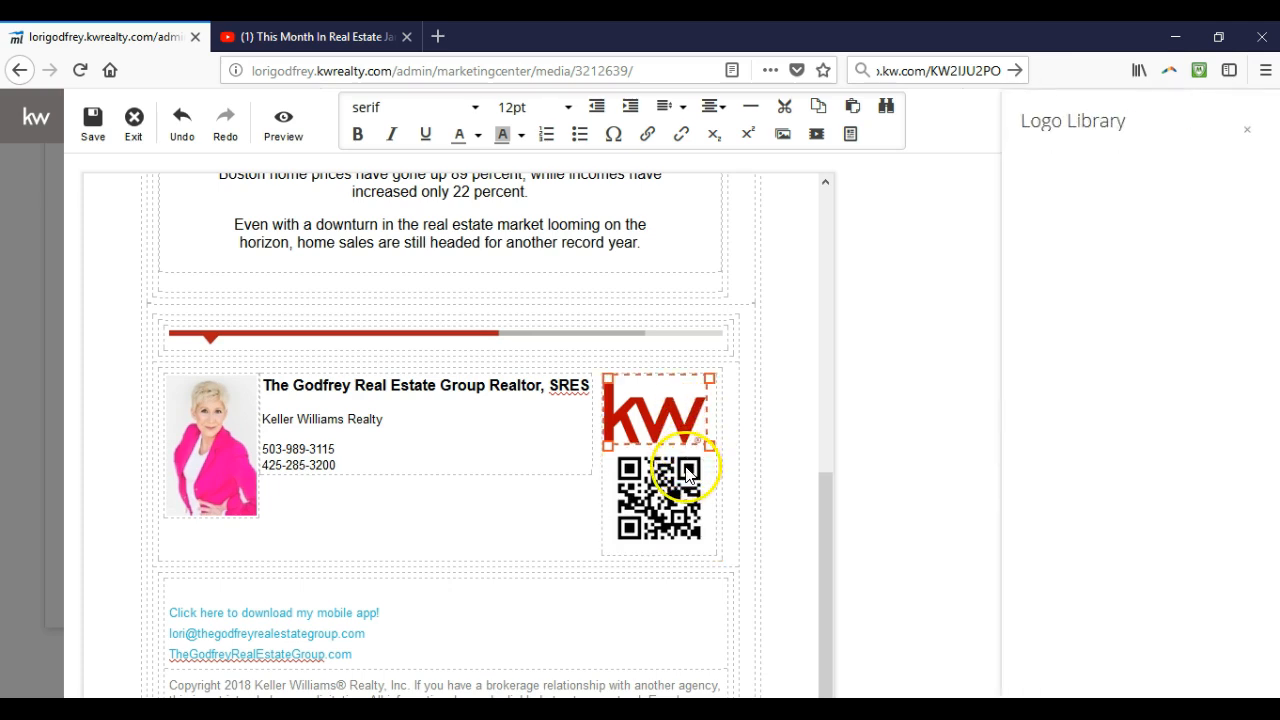
Close the Logo Library and delete the kw logo above the QR code in the signature, along with its leftover blank line.
left_click(700, 462)
left_click(881, 459)
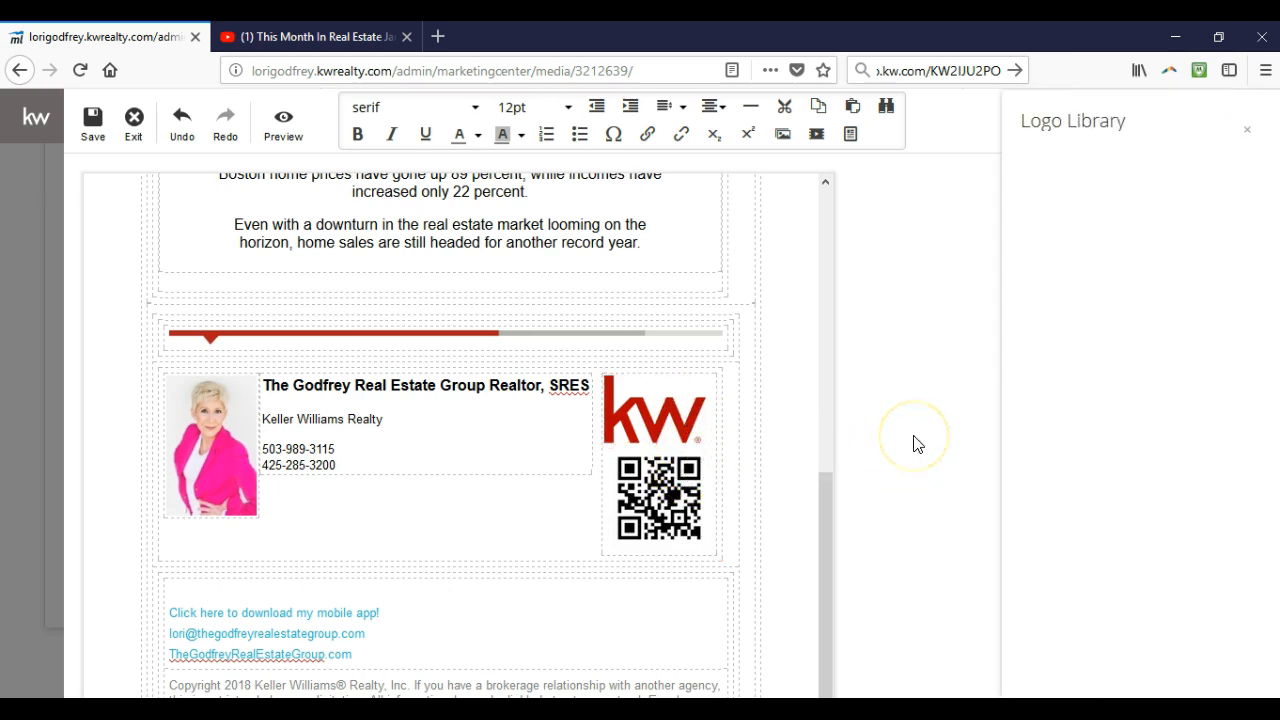
left_click(706, 400)
left_click(692, 398)
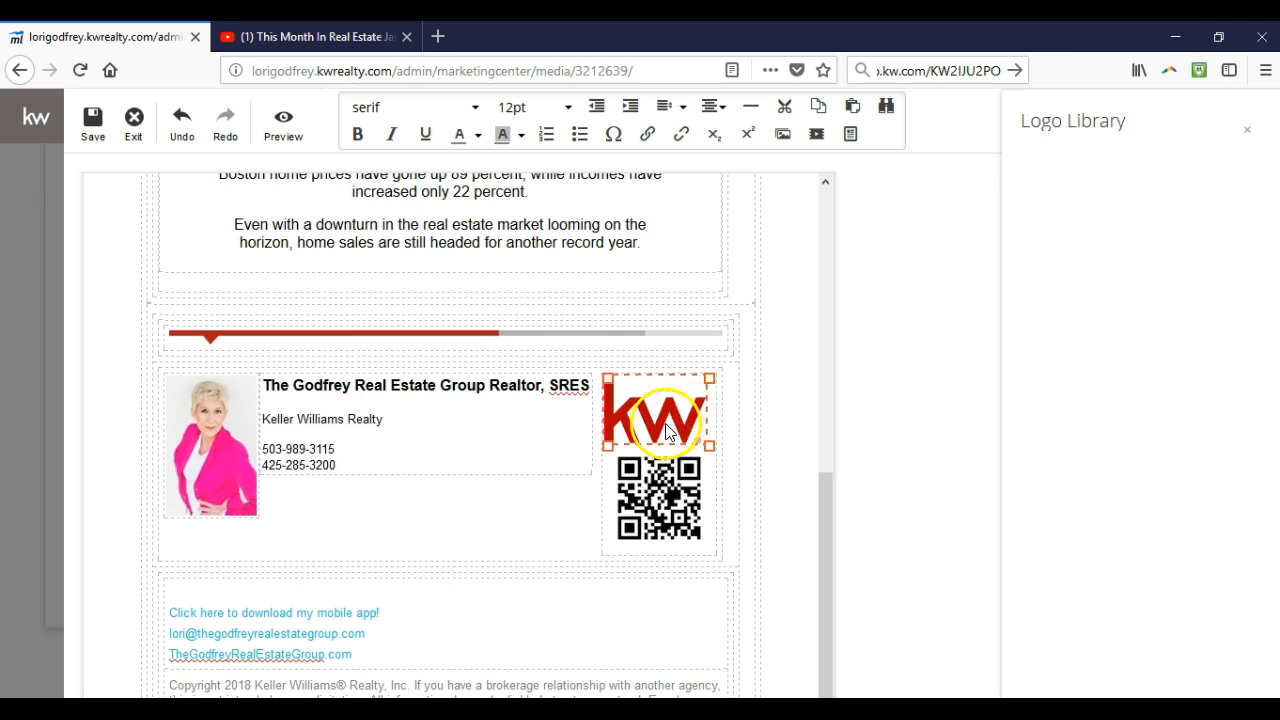
left_click(1247, 129)
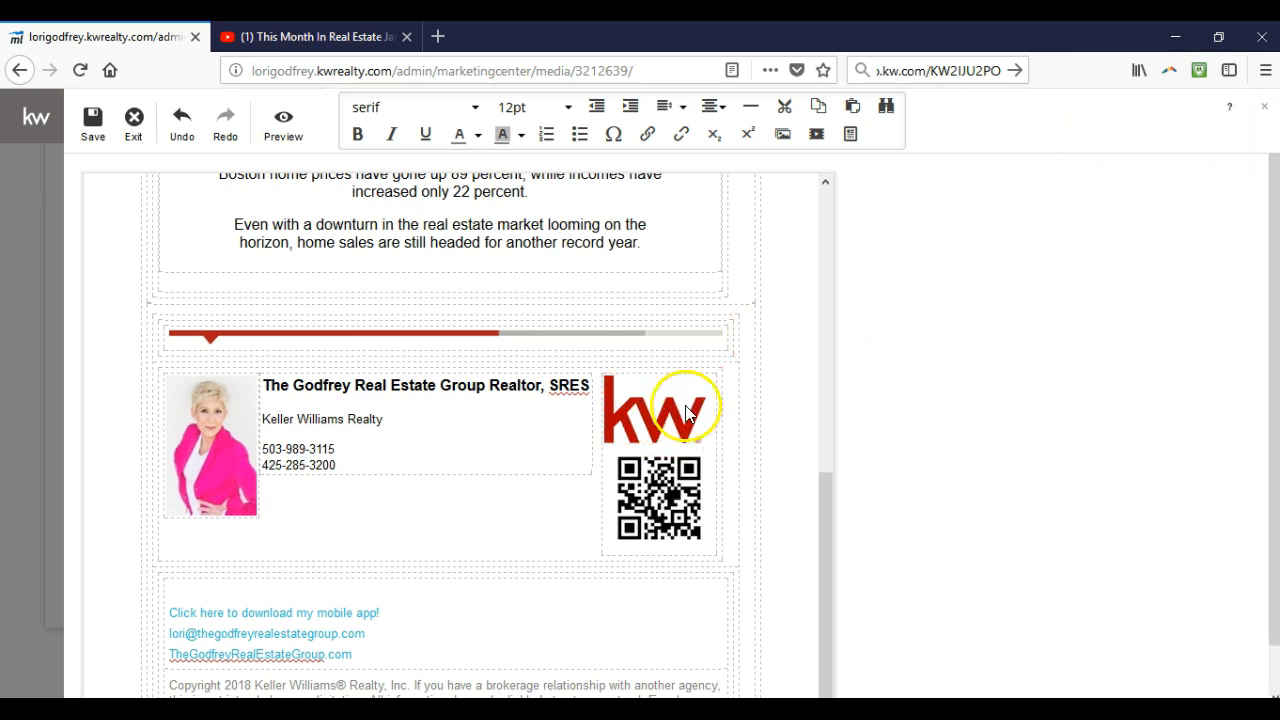
left_click(687, 415)
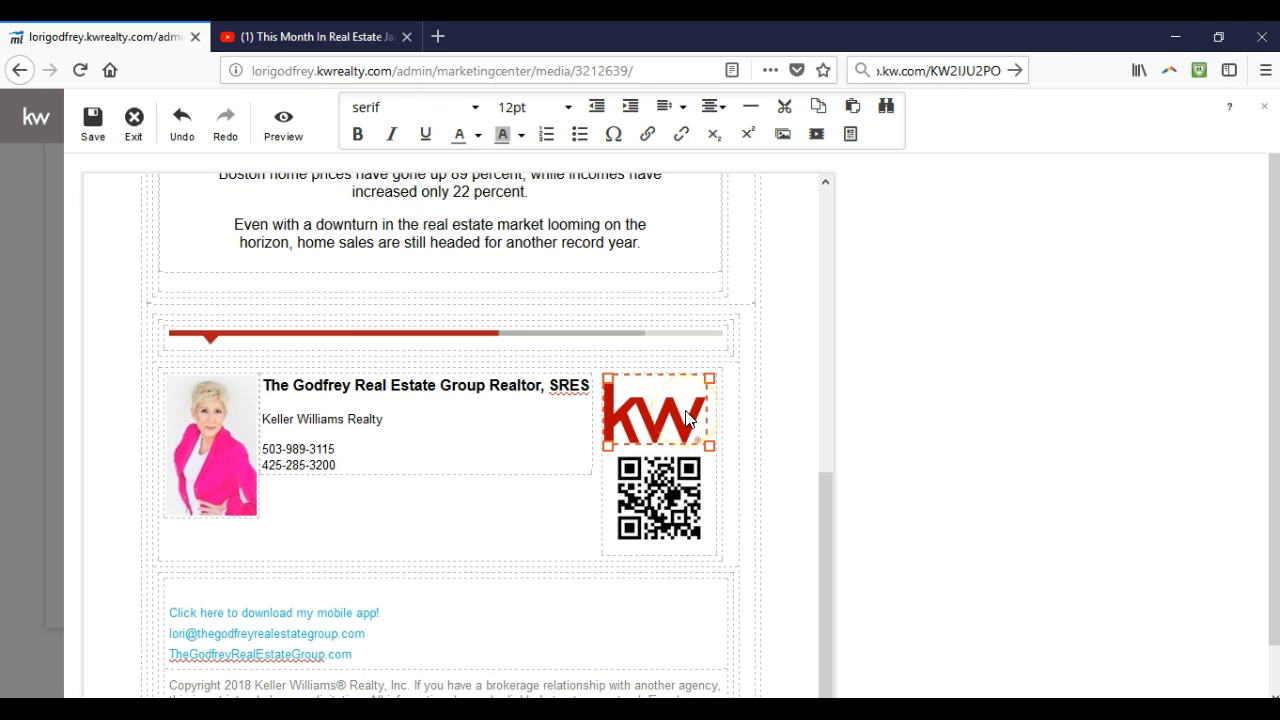
key("Delete")
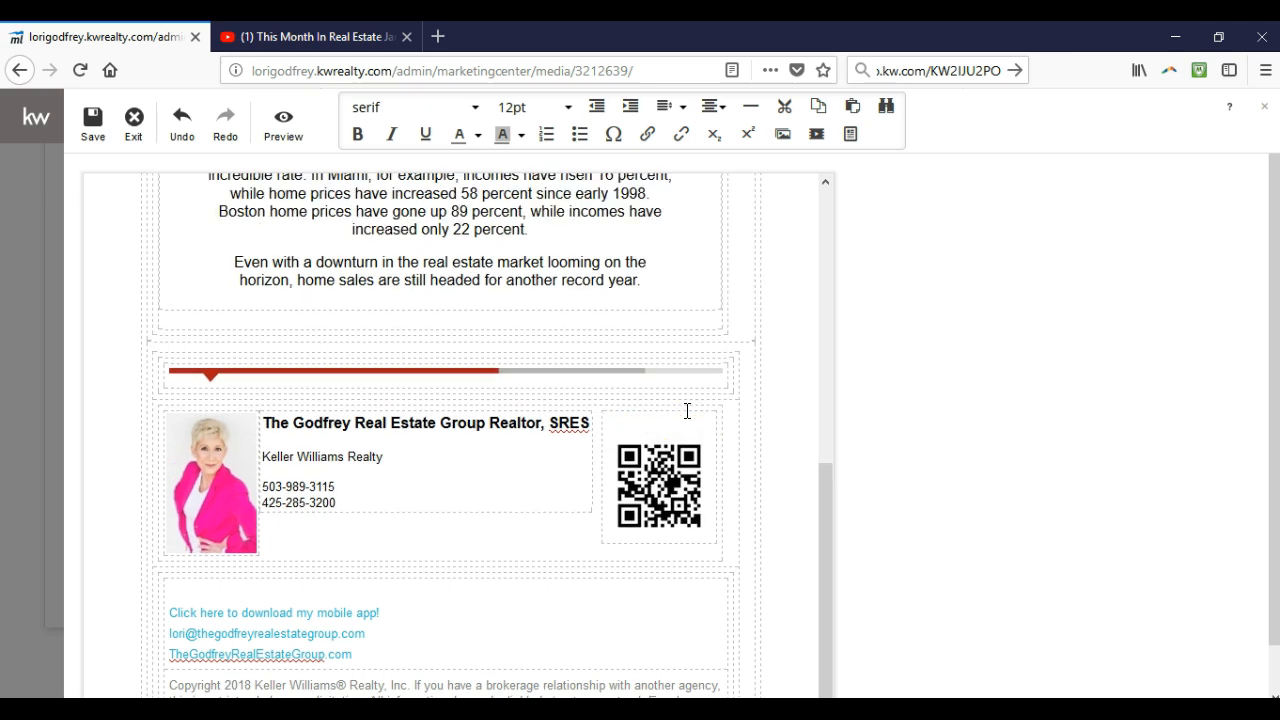
key("Delete")
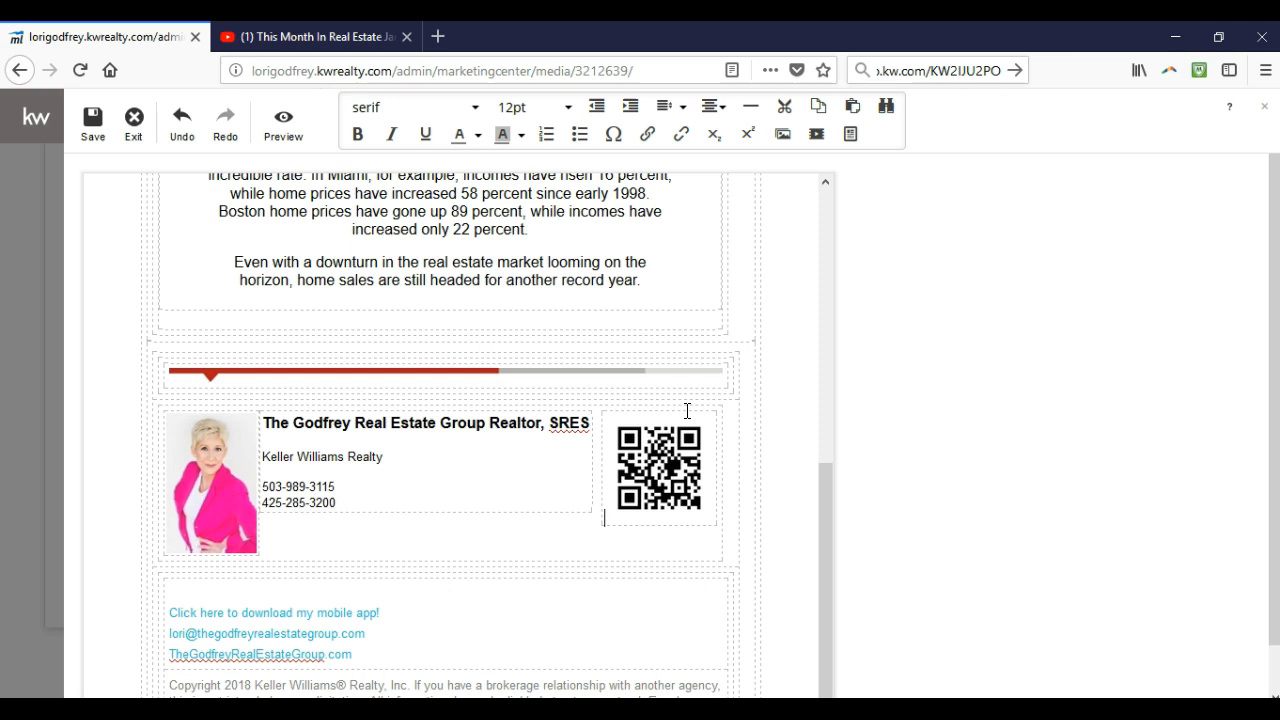
scroll(692, 400, "down", 1)
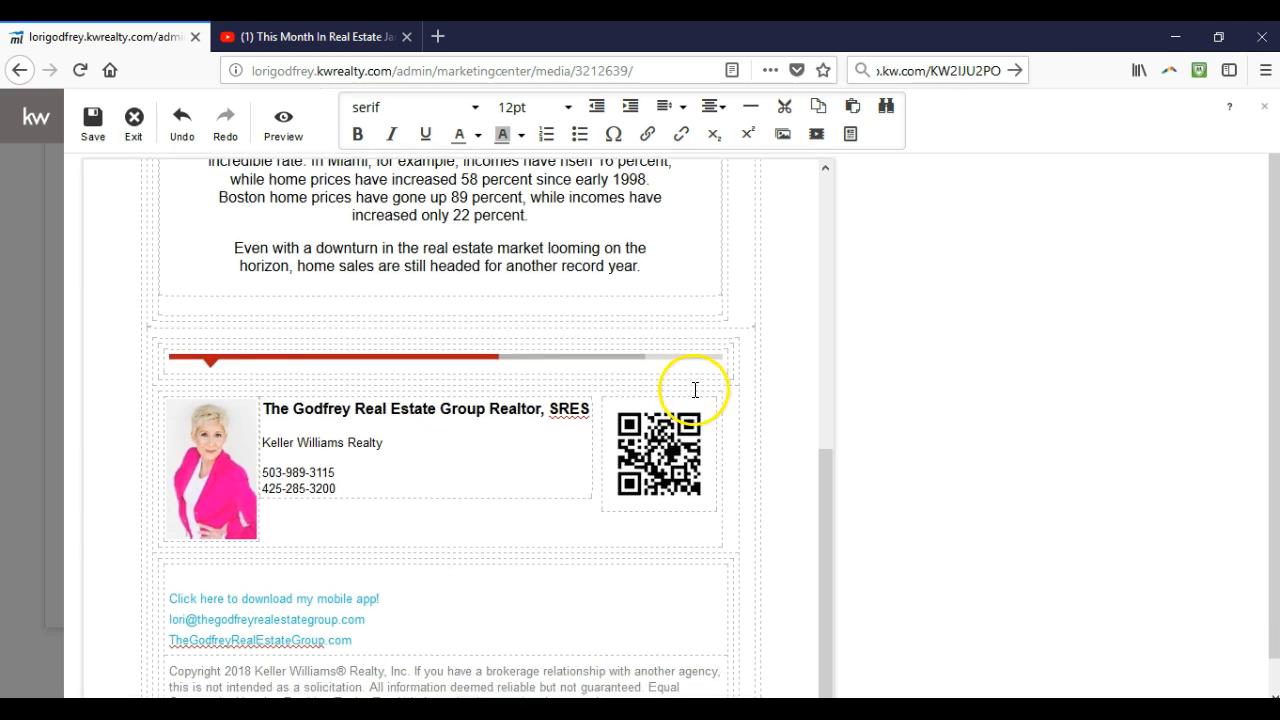
Save the personalized email design as "**Who's #1 in real estate?** - January 16th".
scroll(667, 540, "up", 10)
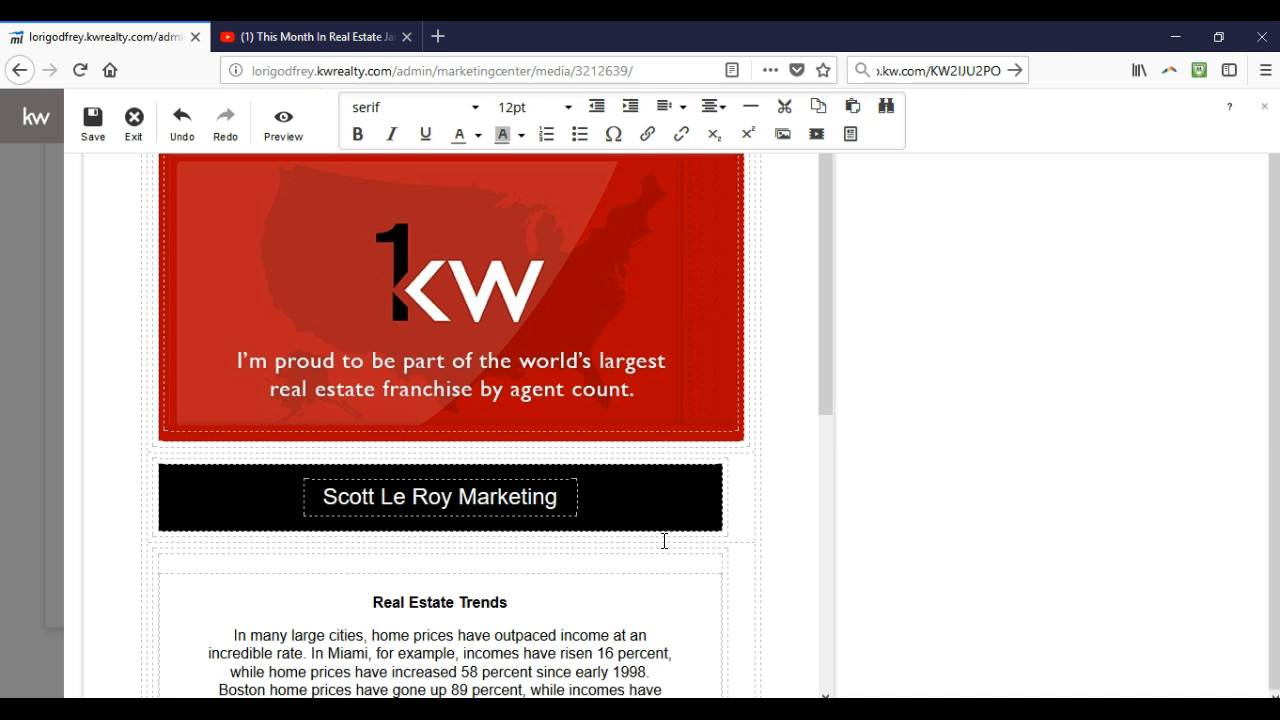
left_click(610, 450)
left_click(499, 327)
left_click(100, 132)
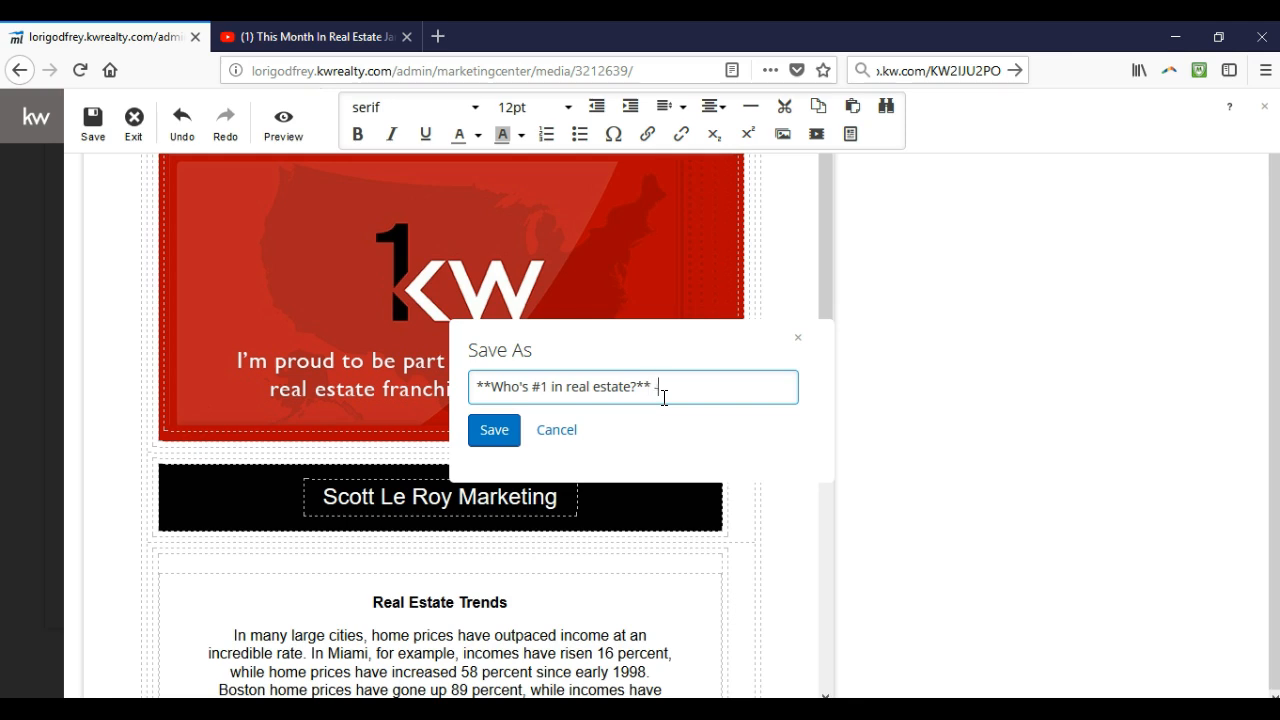
type("uary 16th")
left_click(496, 436)
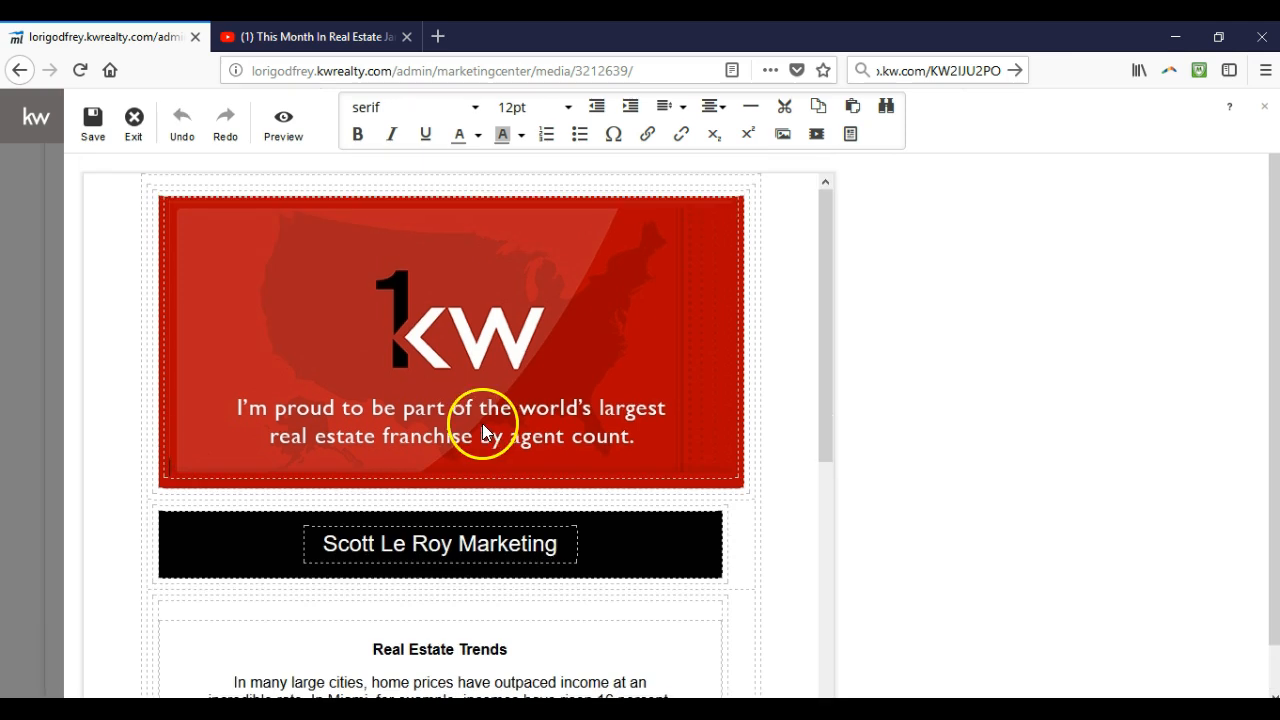
Close the YouTube page, exit the design editor and review the saved design's preview down to the signature and copyright notice.
left_click(406, 37)
left_click(146, 133)
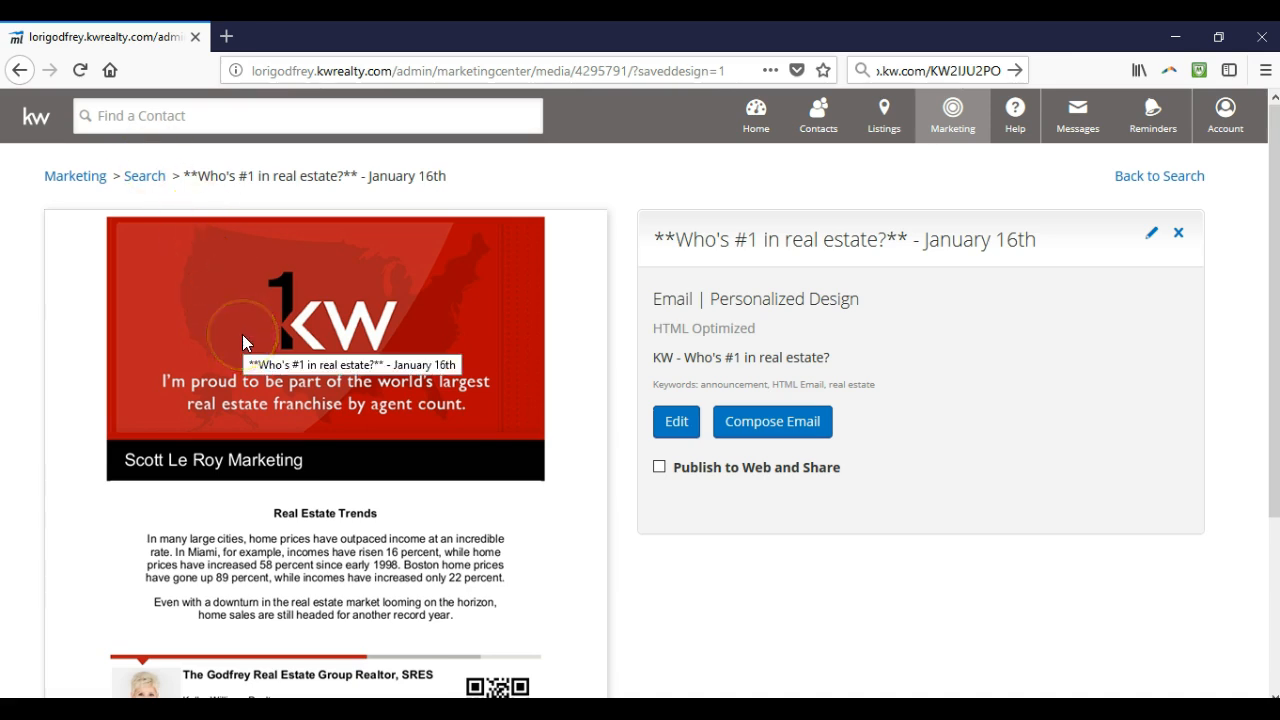
scroll(242, 340, "down", 2)
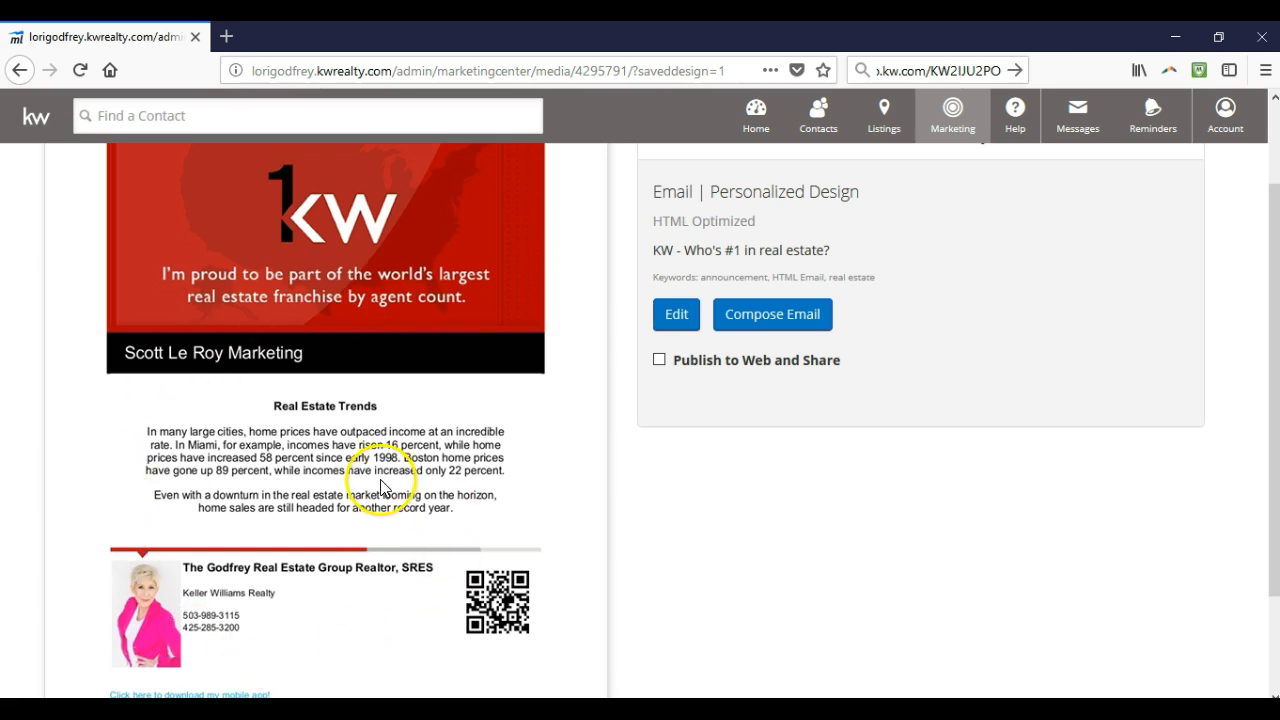
scroll(383, 490, "down", 2)
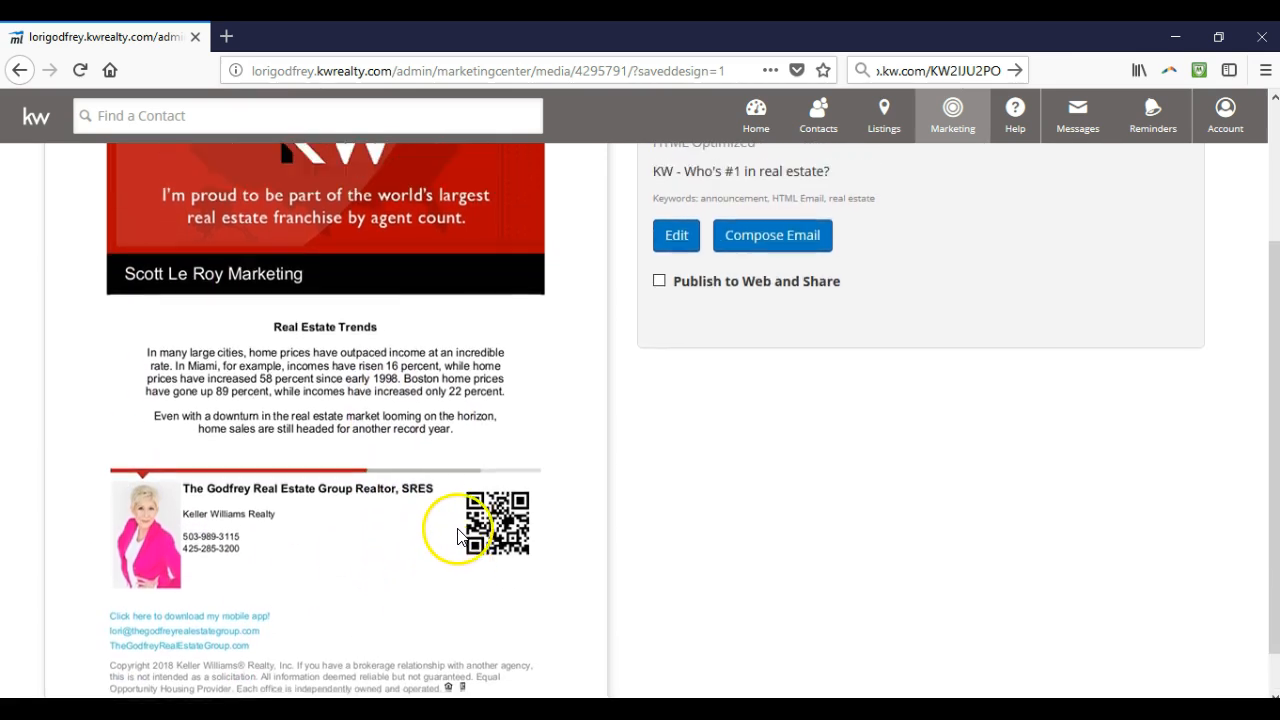
scroll(458, 537, "up", 4)
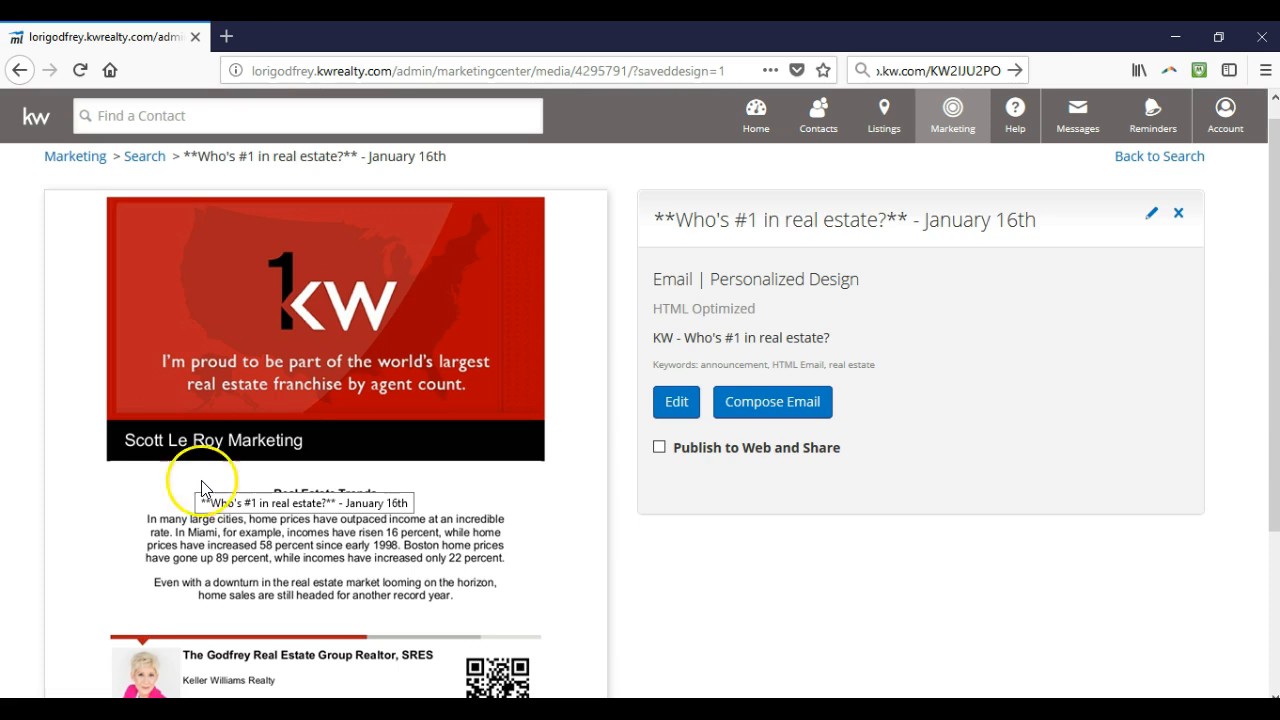
Publish the saved design to the web for sharing and select its public URL.
left_click(660, 446)
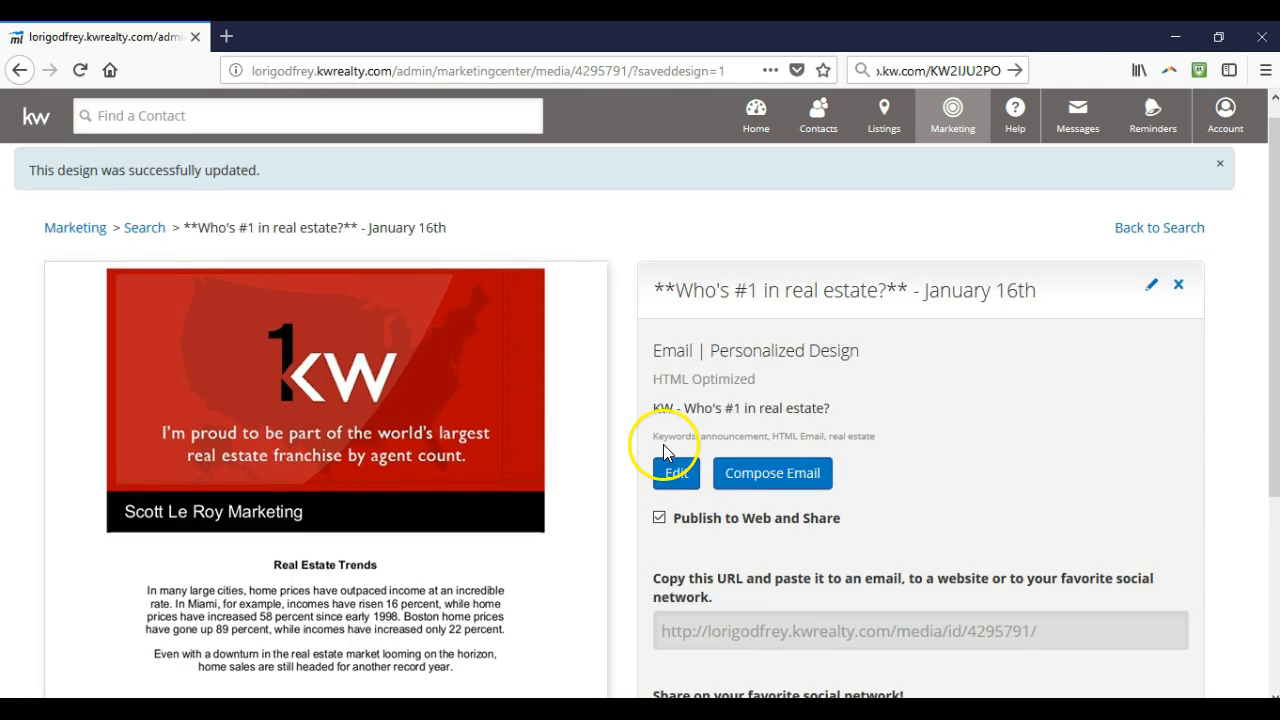
scroll(775, 523, "down", 1)
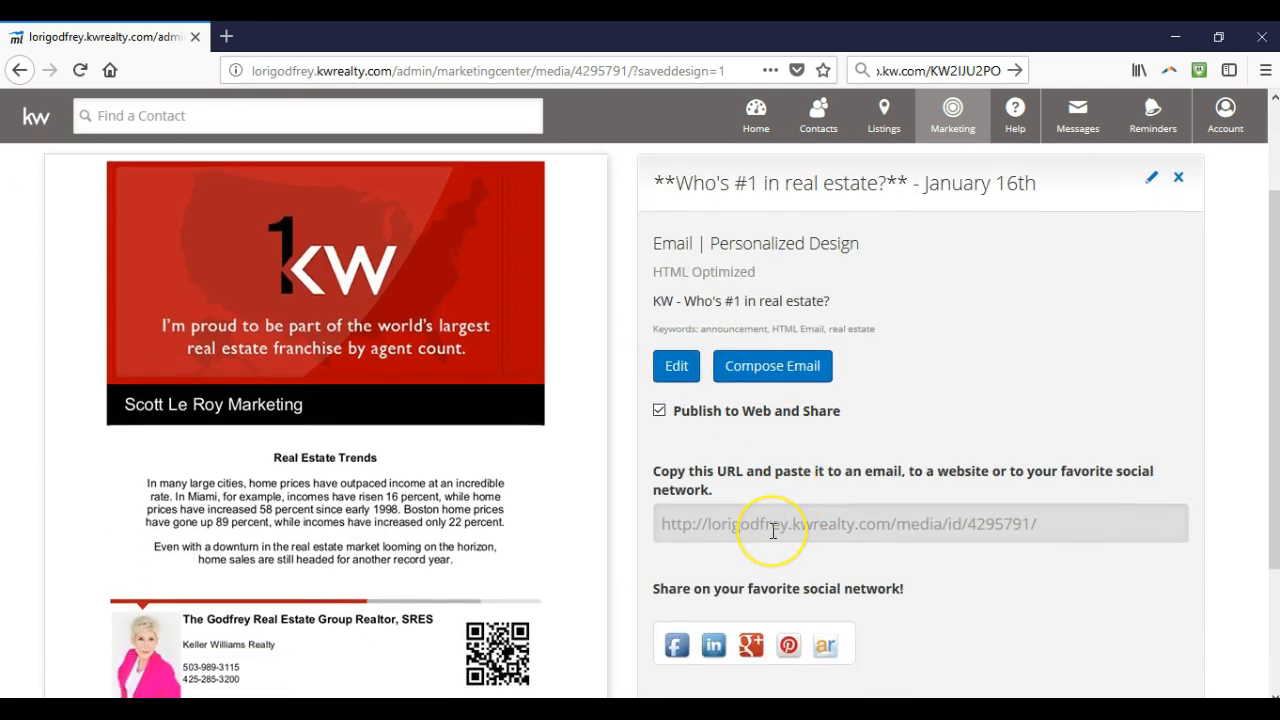
left_click(773, 531)
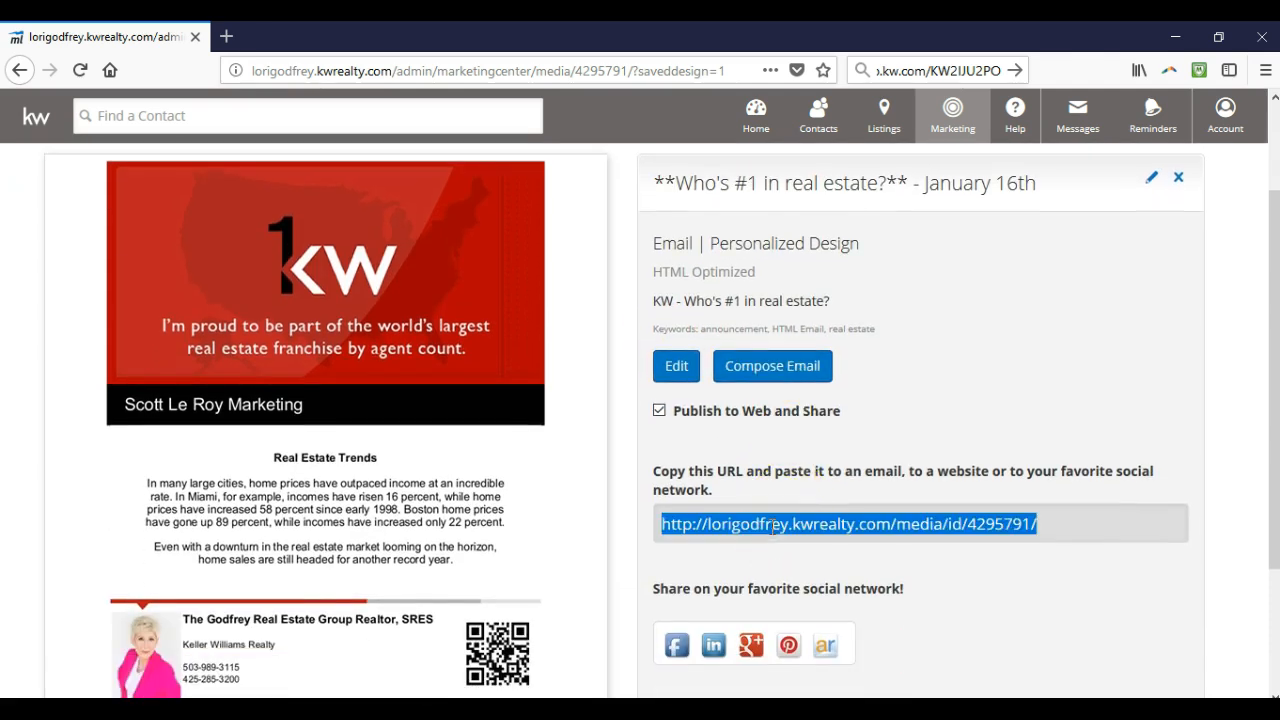
scroll(772, 530, "down", 2)
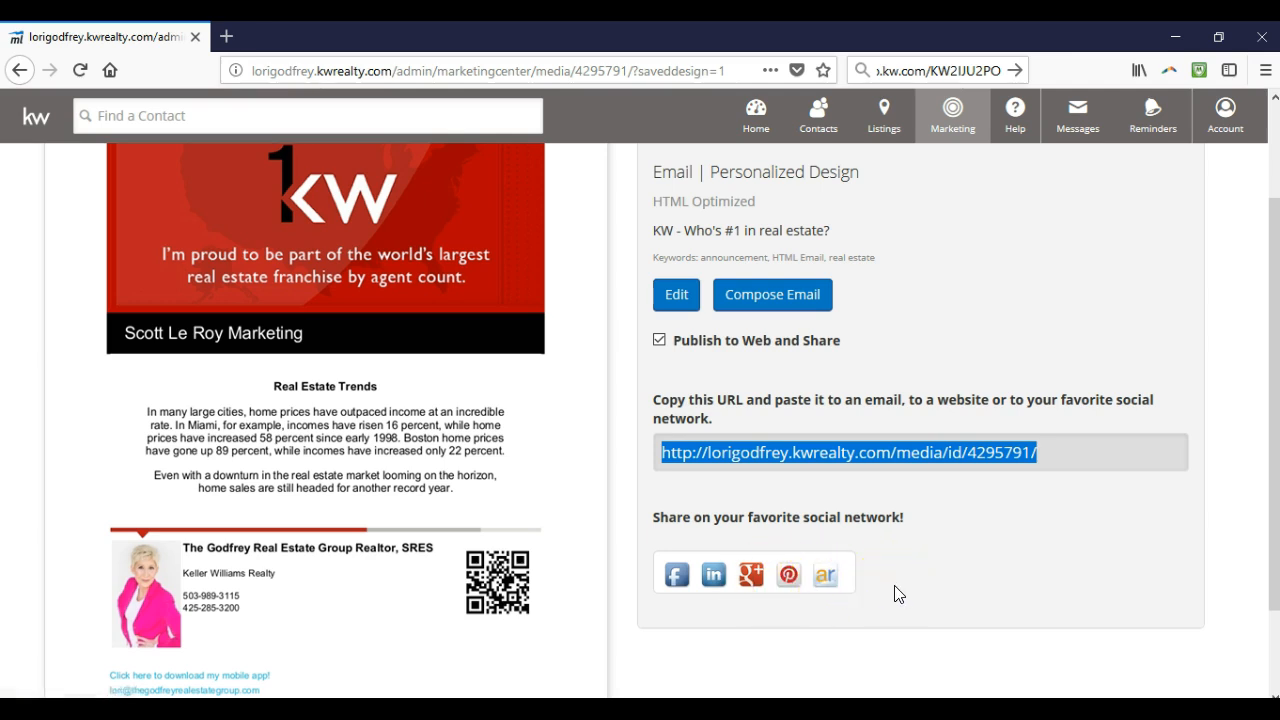
scroll(895, 590, "up", 2)
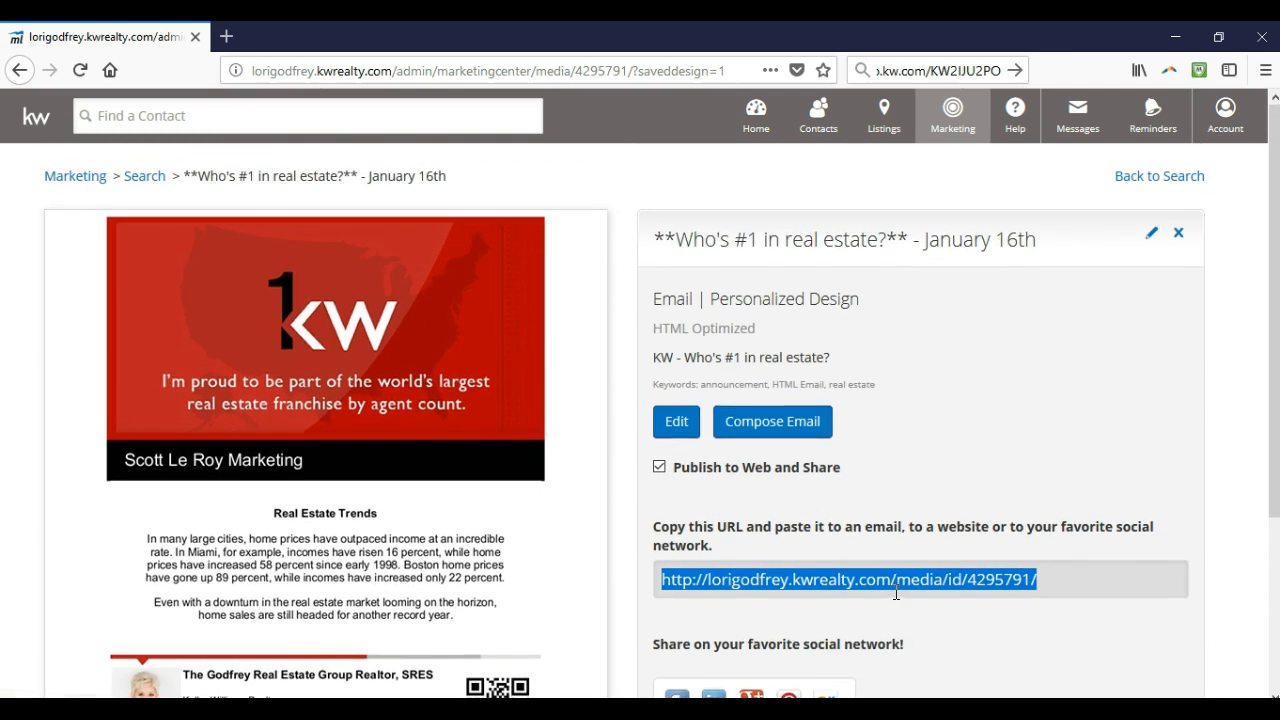
Permanently delete the saved January 16th design.
left_click(1181, 236)
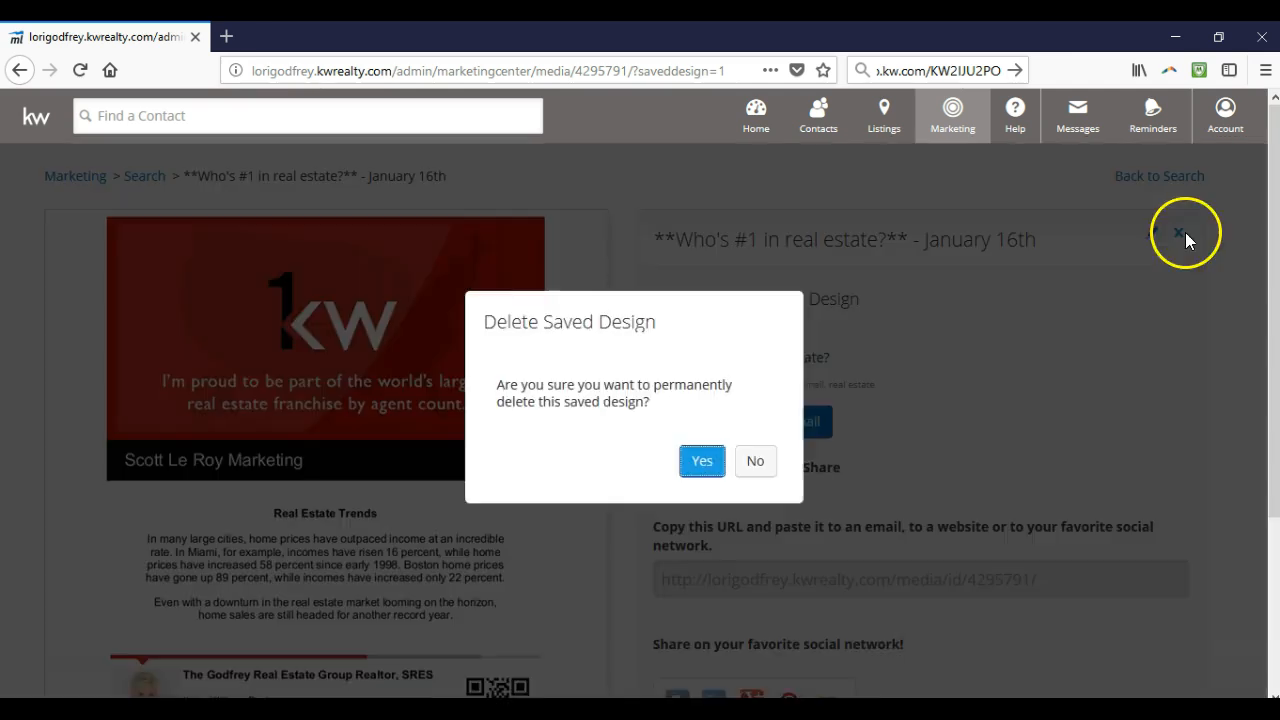
left_click(690, 464)
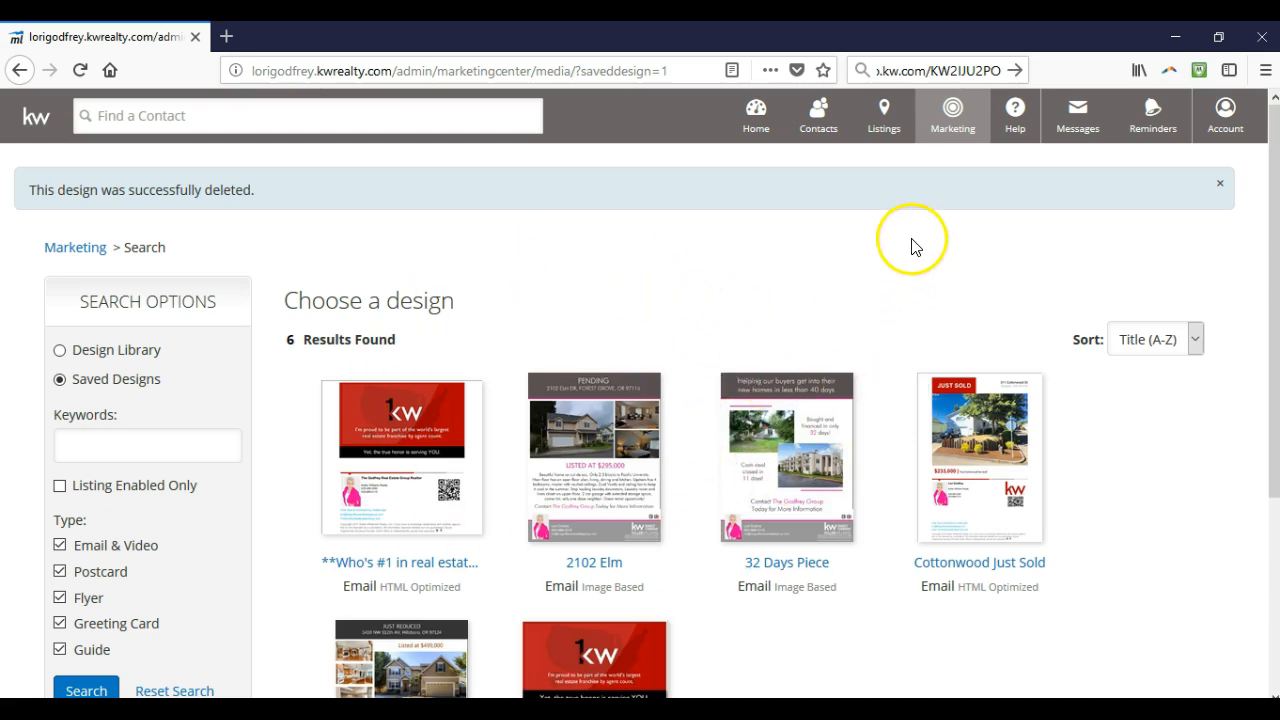
Return to the mykw home page and open Create Marketing Materials from myMarketing in the eEdge Control Panel.
mouse_move(963, 117)
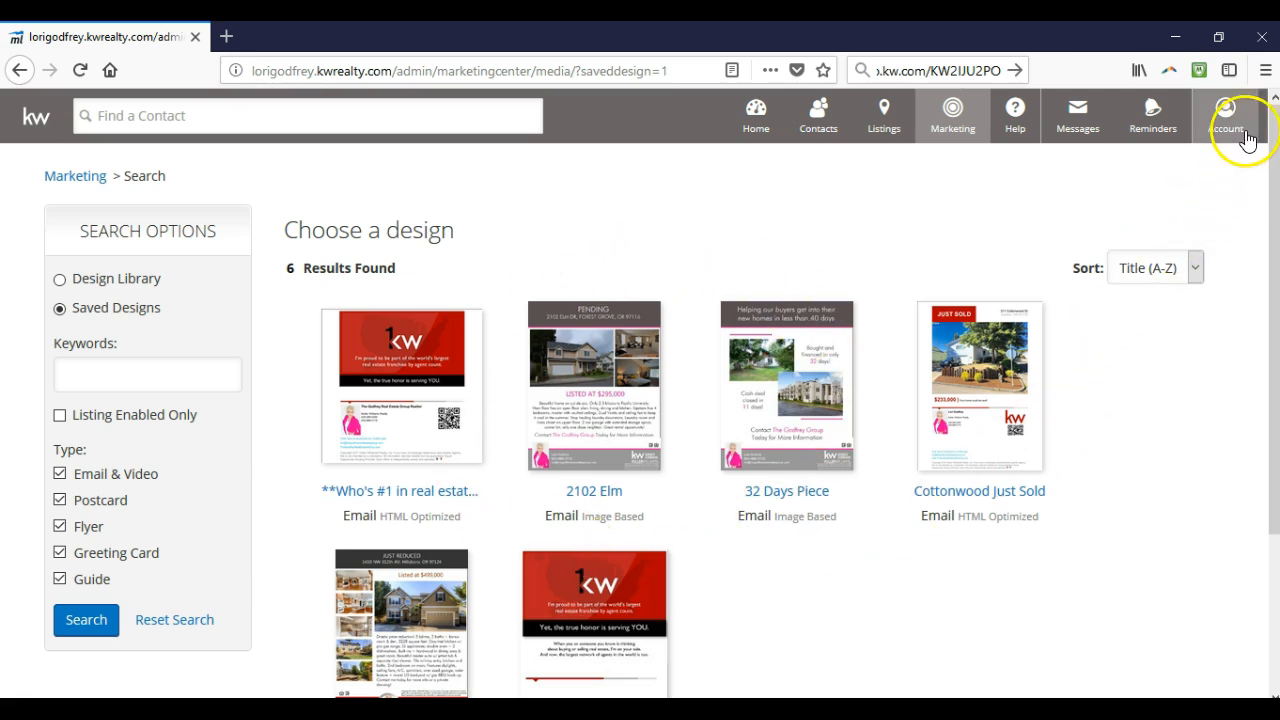
mouse_move(1238, 131)
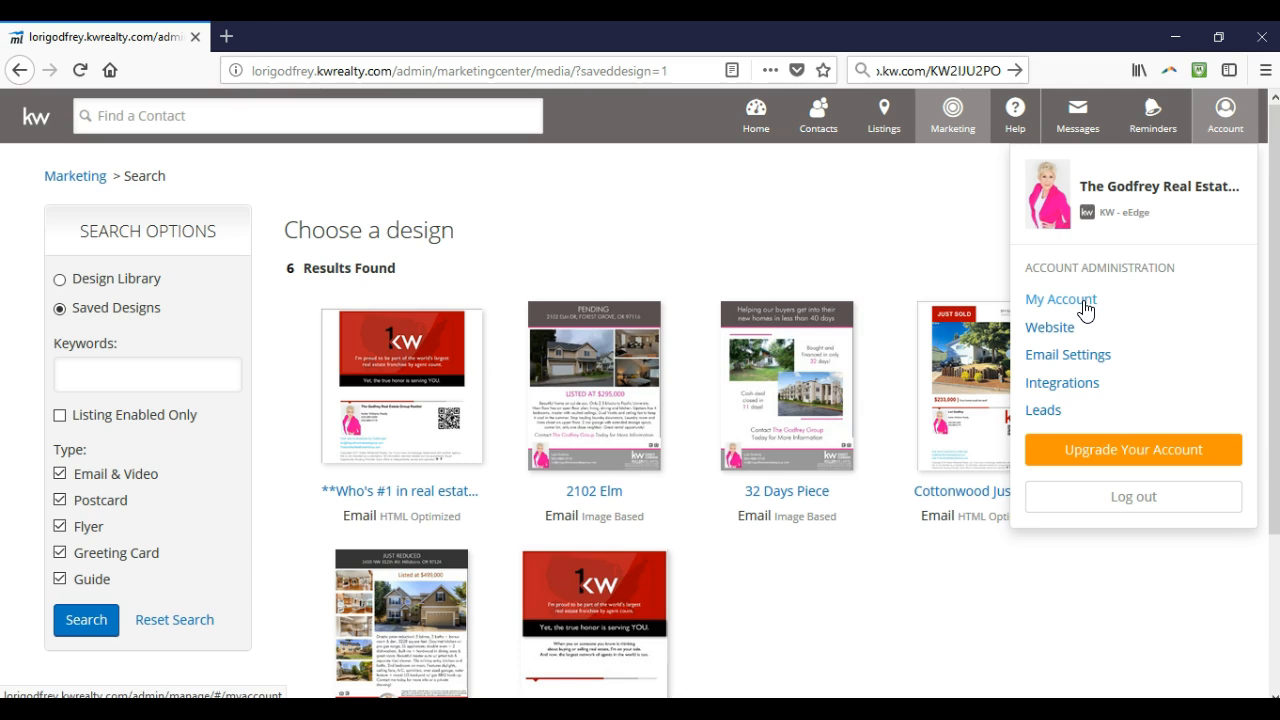
left_click(36, 118)
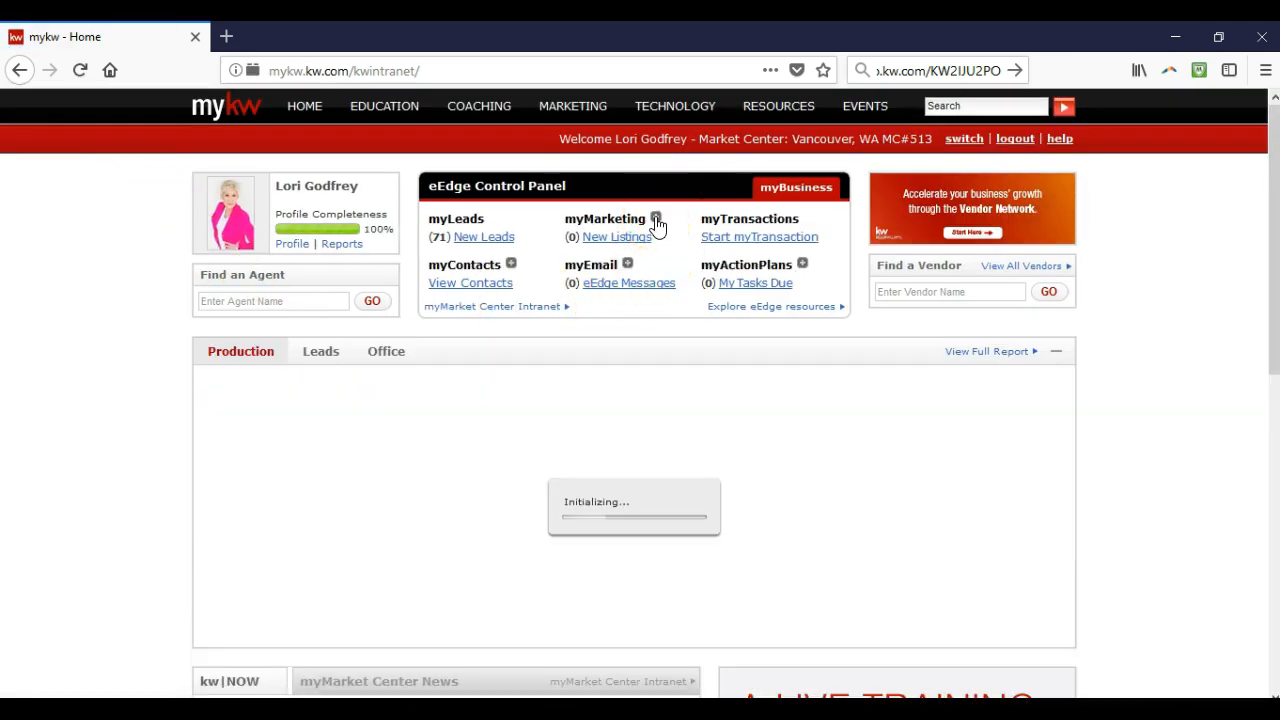
left_click(656, 220)
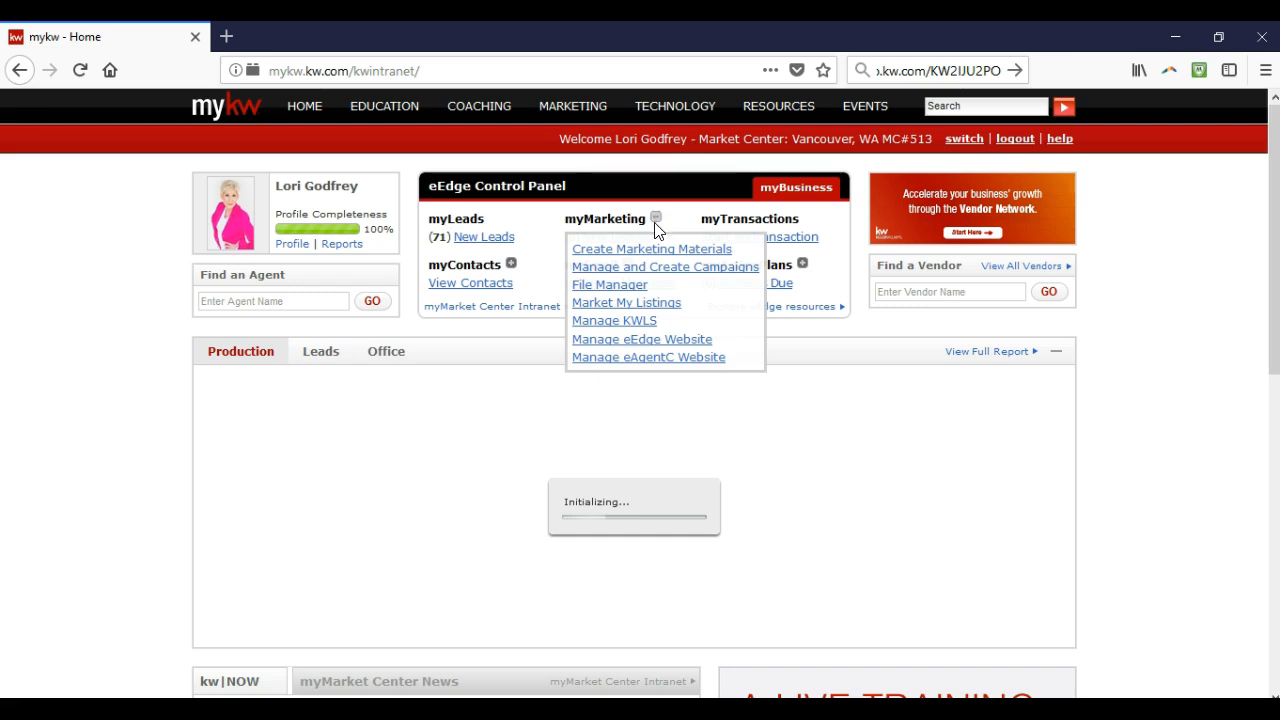
left_click(656, 250)
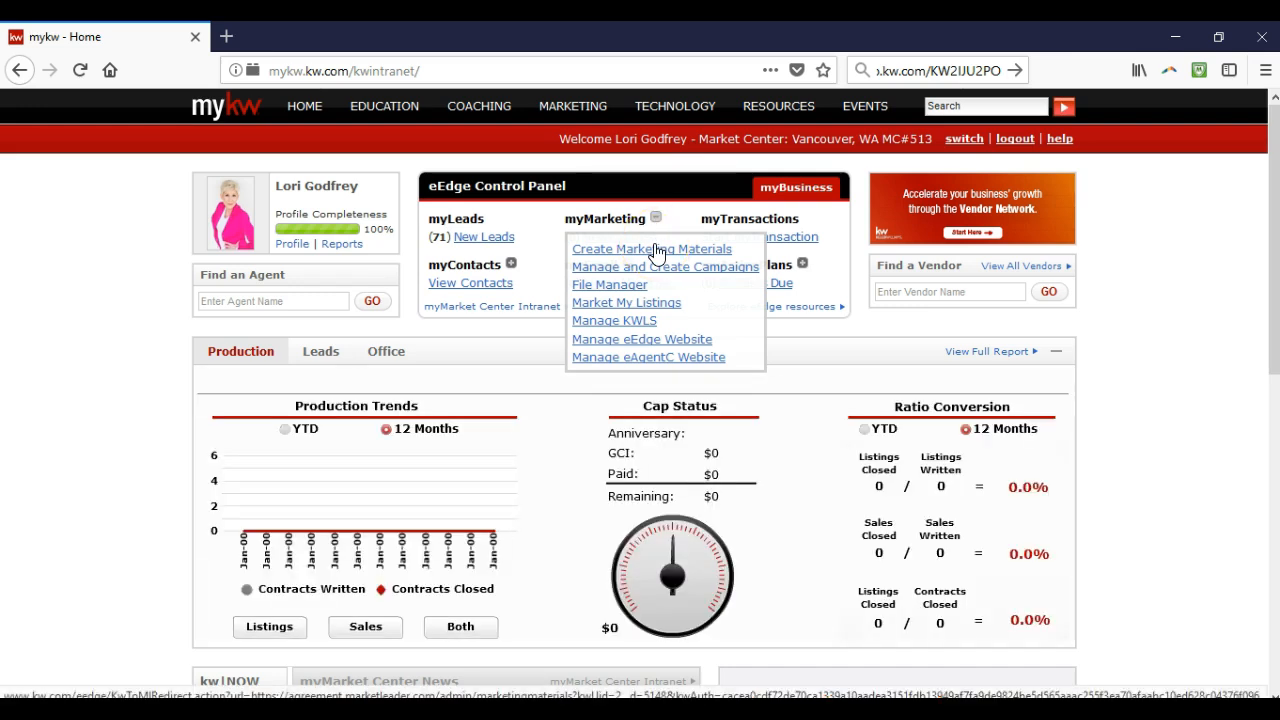